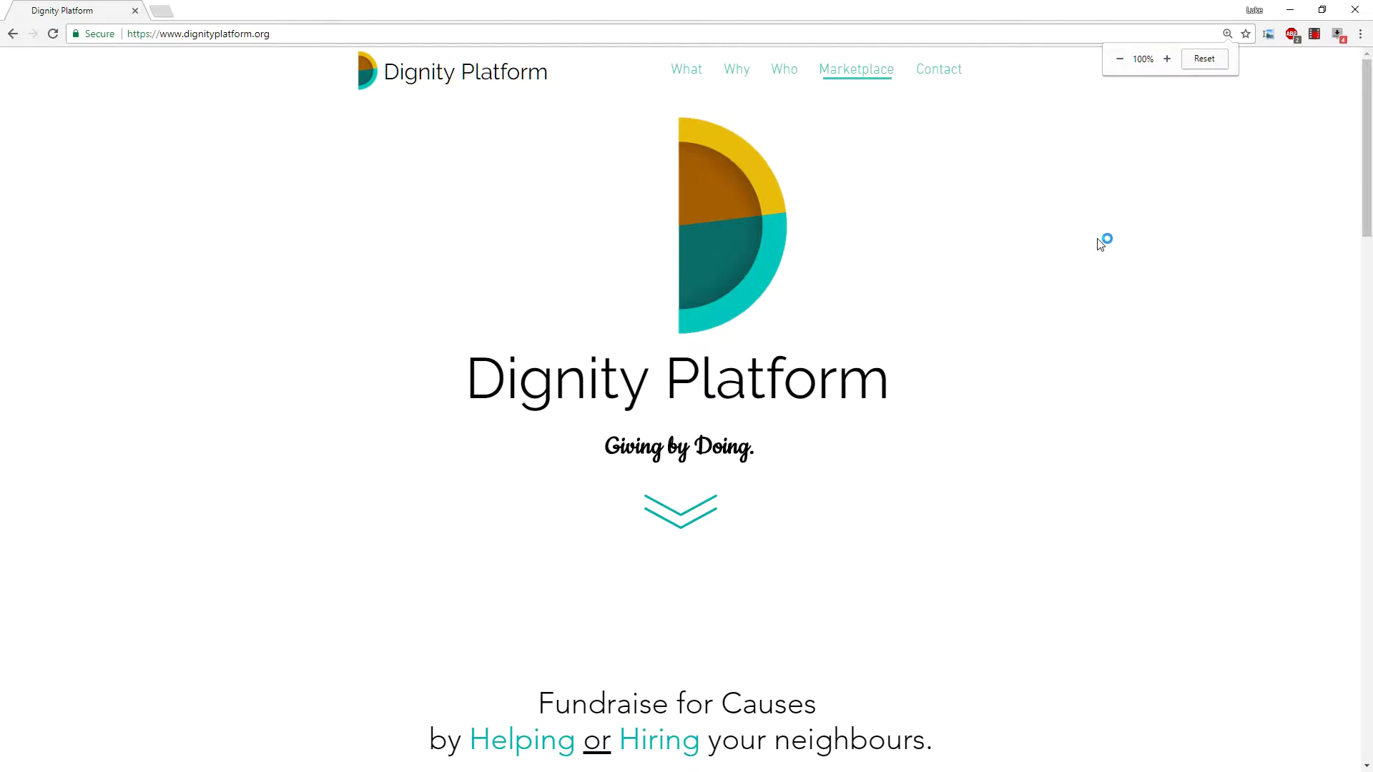
Scroll down the homepage and use the 'To the marketplace' button to reach the Brighton Marketplace.
scroll(1157, 155, "down", 2)
scroll(1160, 178, "up", 2)
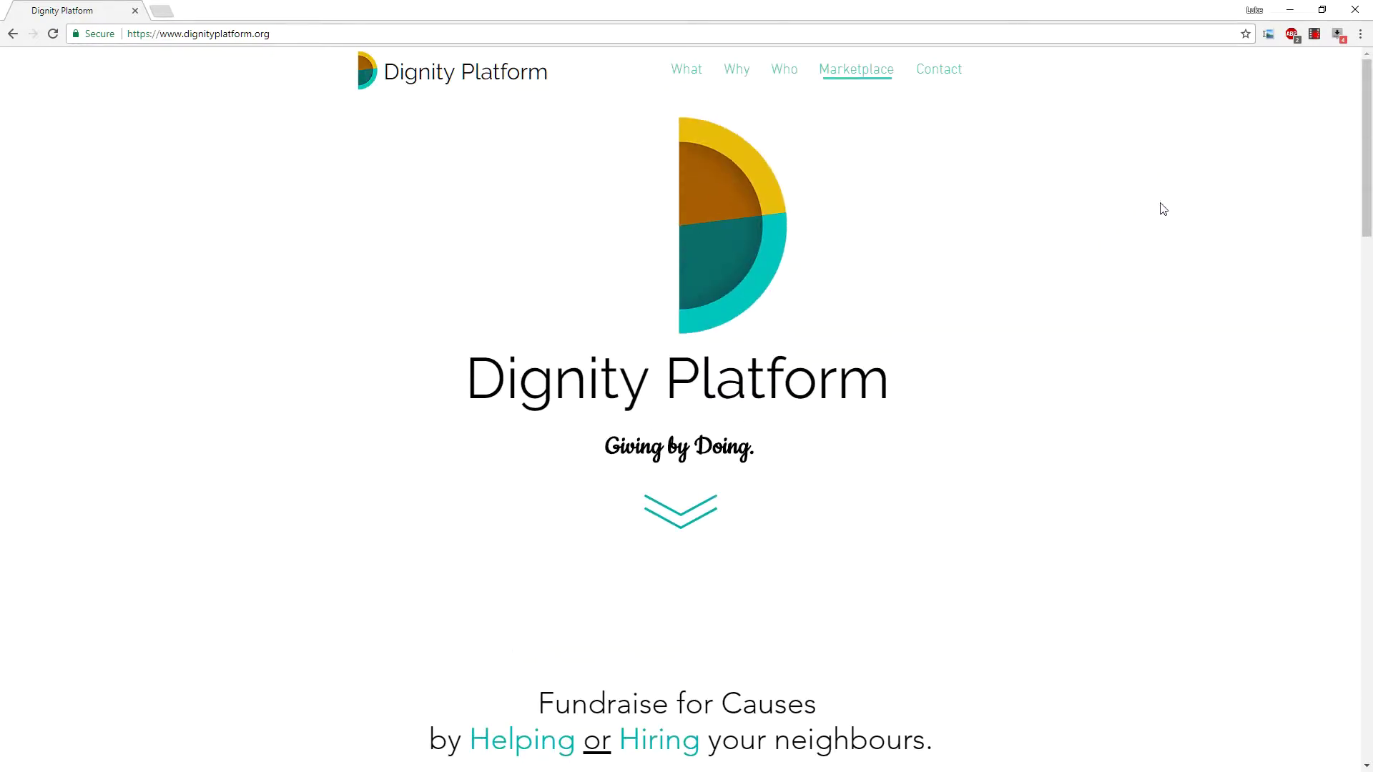
scroll(1097, 396, "down", 6)
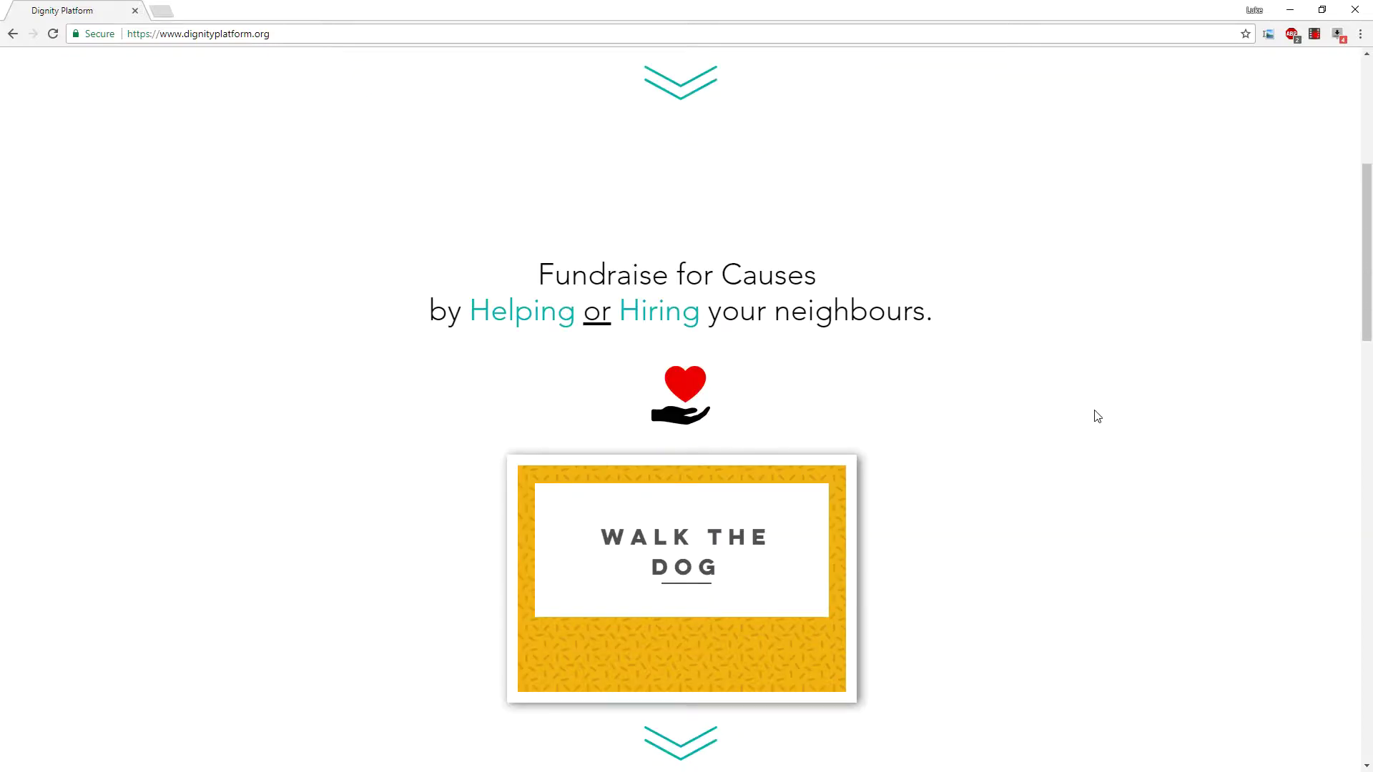
scroll(1098, 417, "up", 6)
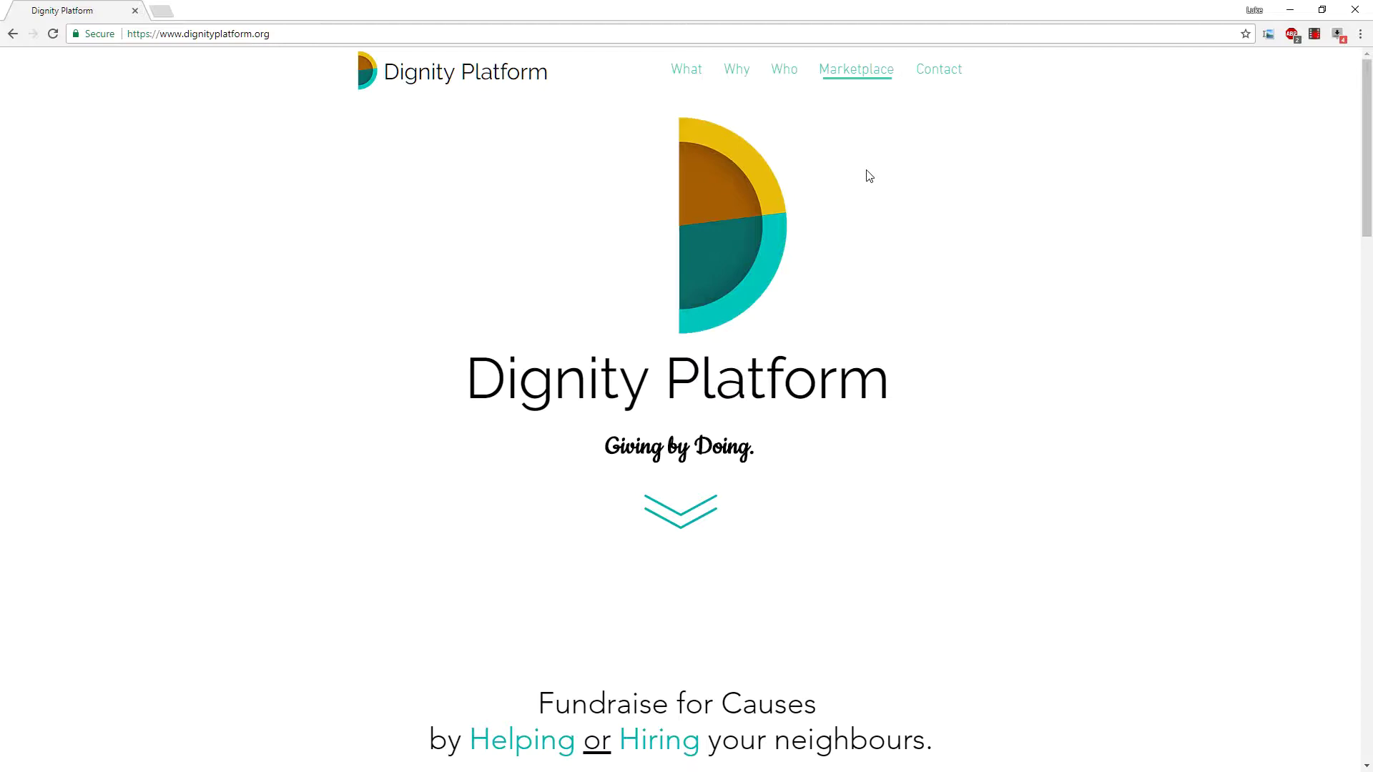
scroll(919, 190, "down", 6)
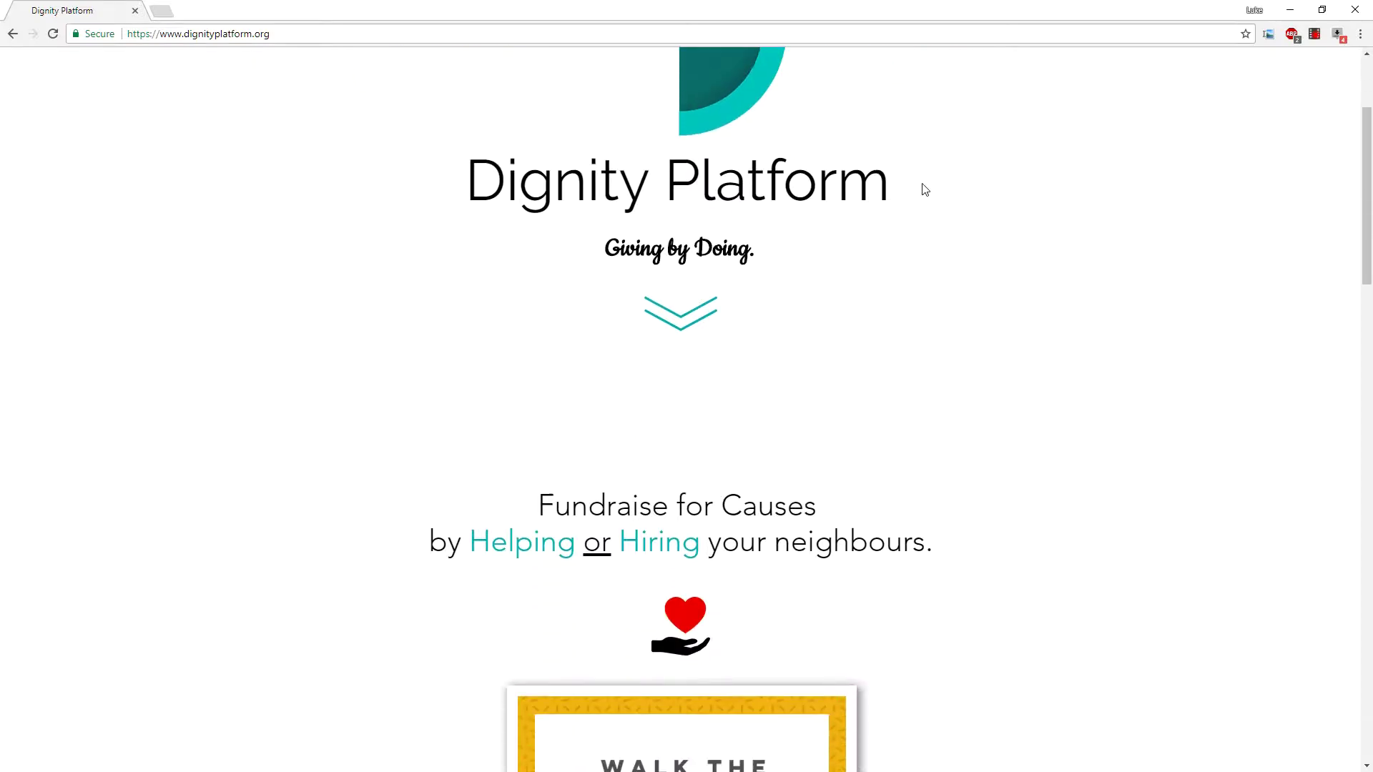
scroll(924, 190, "down", 3)
scroll(715, 386, "up", 1)
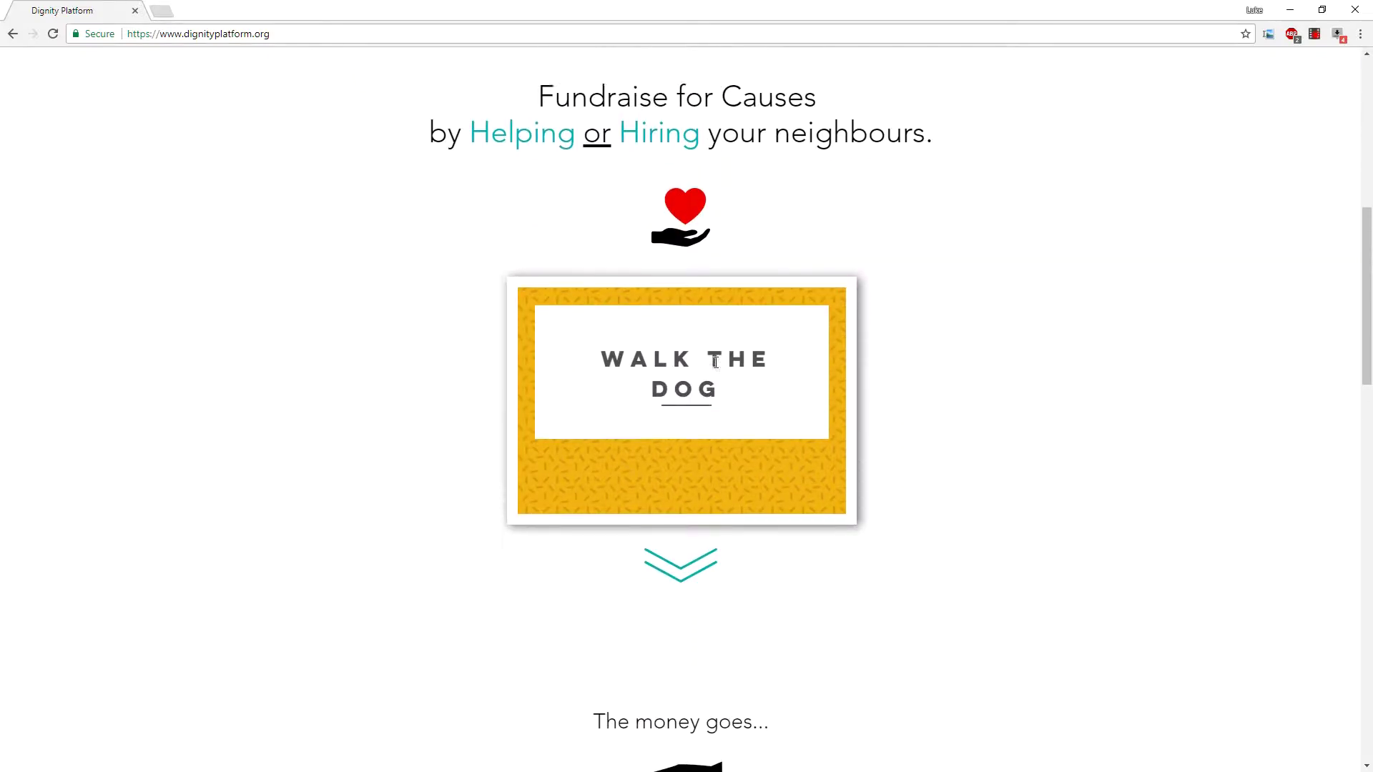
scroll(684, 373, "down", 1)
scroll(736, 401, "down", 7)
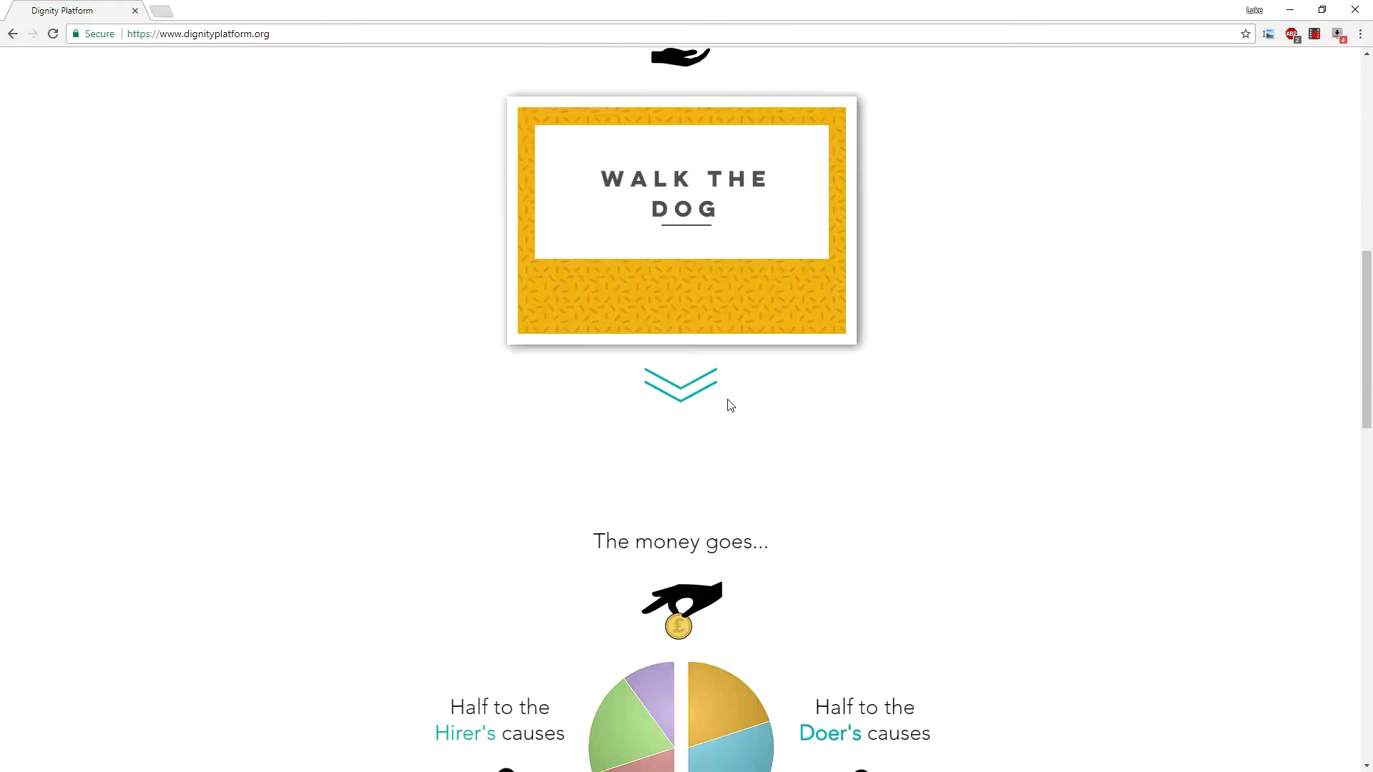
scroll(729, 417, "down", 13)
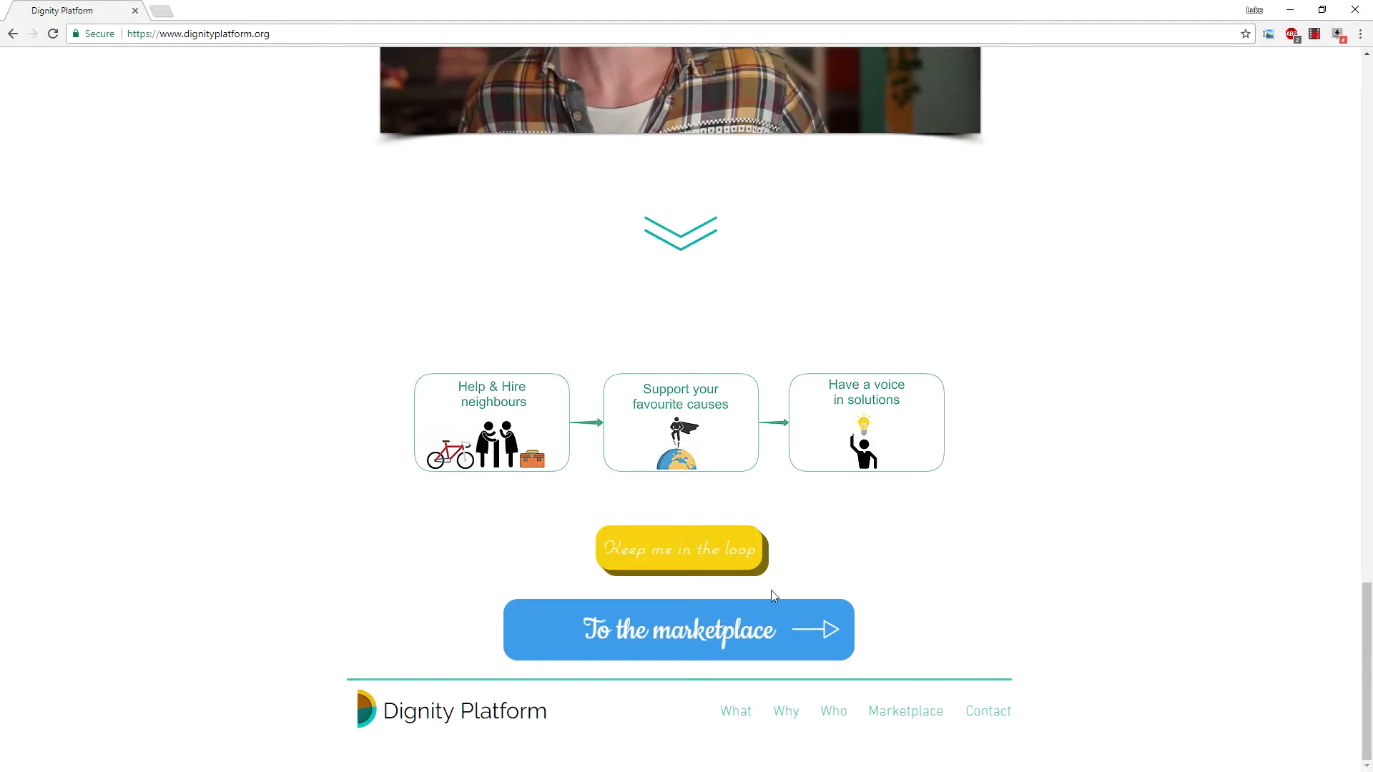
left_click(758, 649)
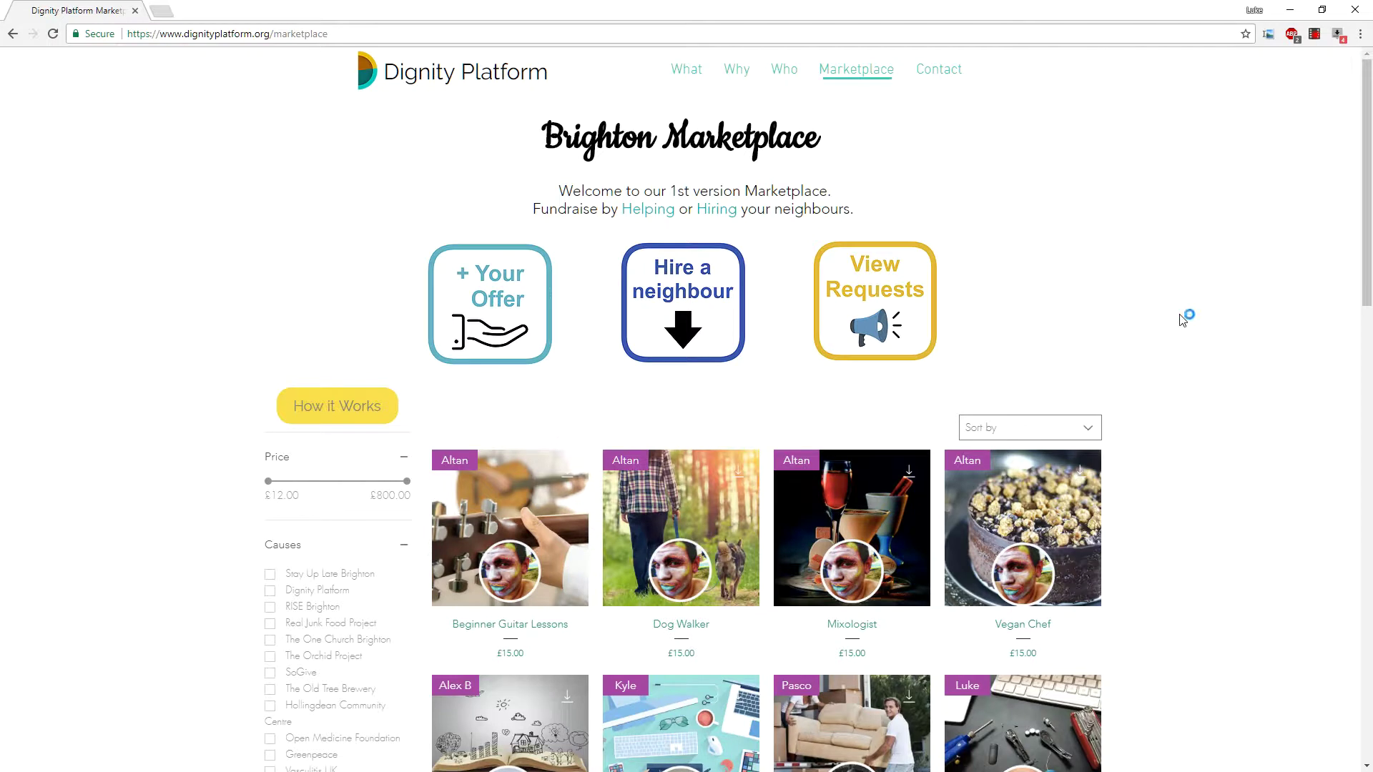
Load more marketplace offers, revealing Swimming Lessons £40, Spanish lessons £15 and Copyediting £15.
scroll(1178, 358, "down", 2)
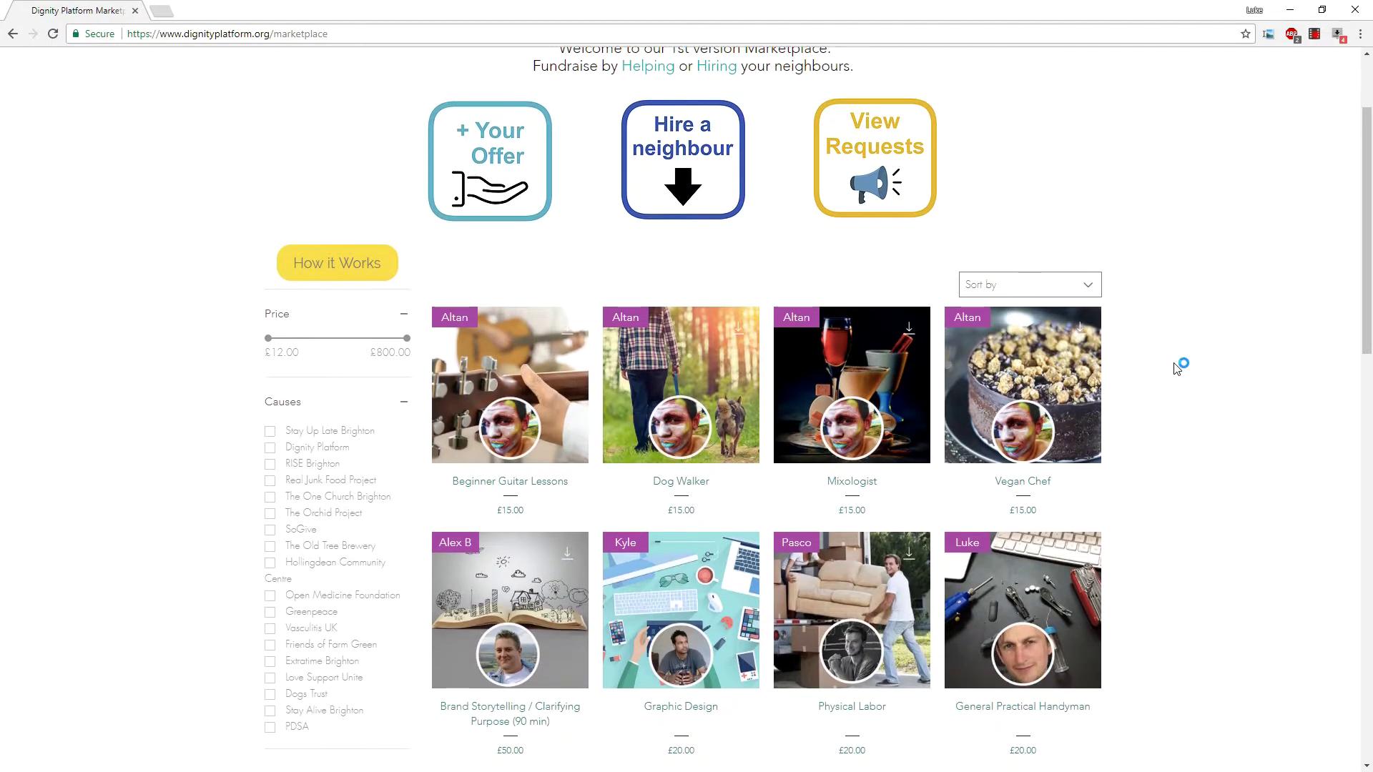
scroll(1178, 367, "down", 1)
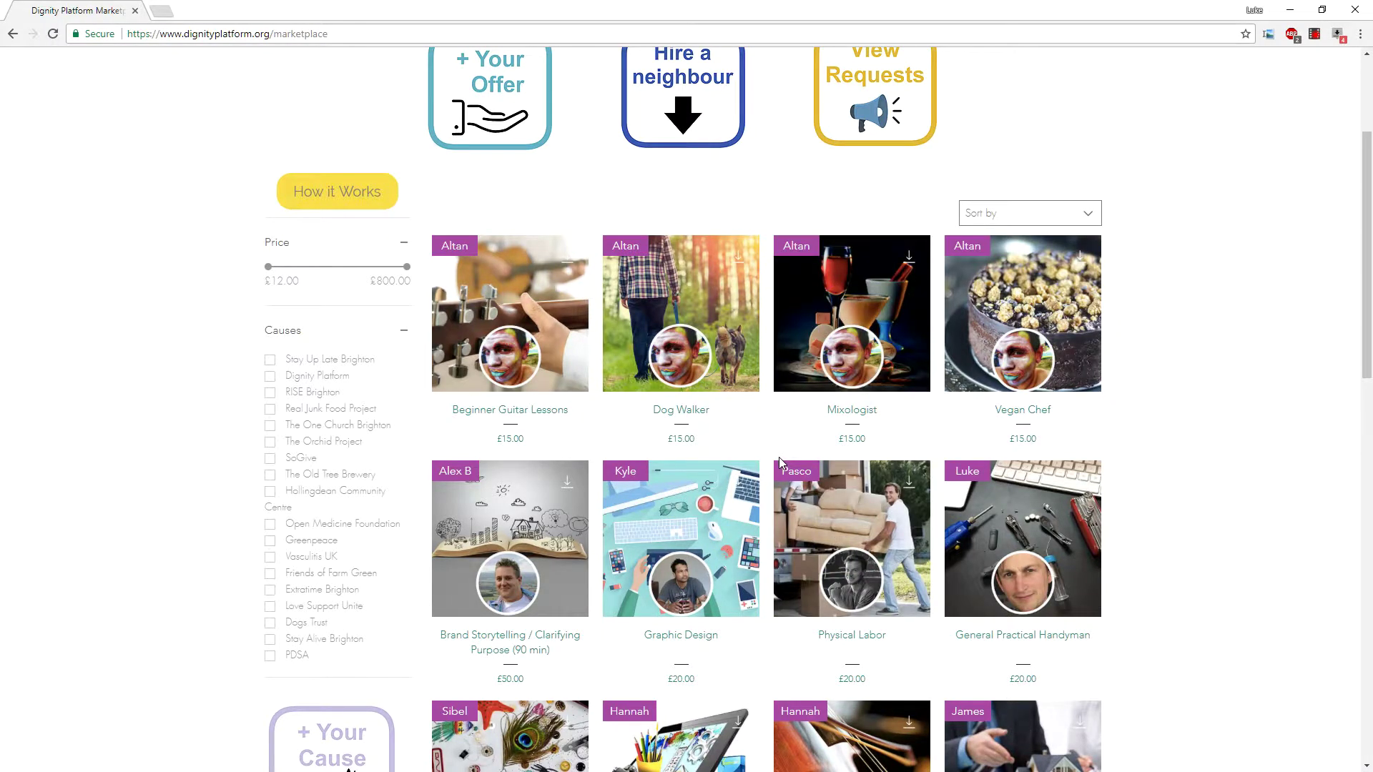
scroll(779, 457, "down", 5)
scroll(781, 464, "down", 1)
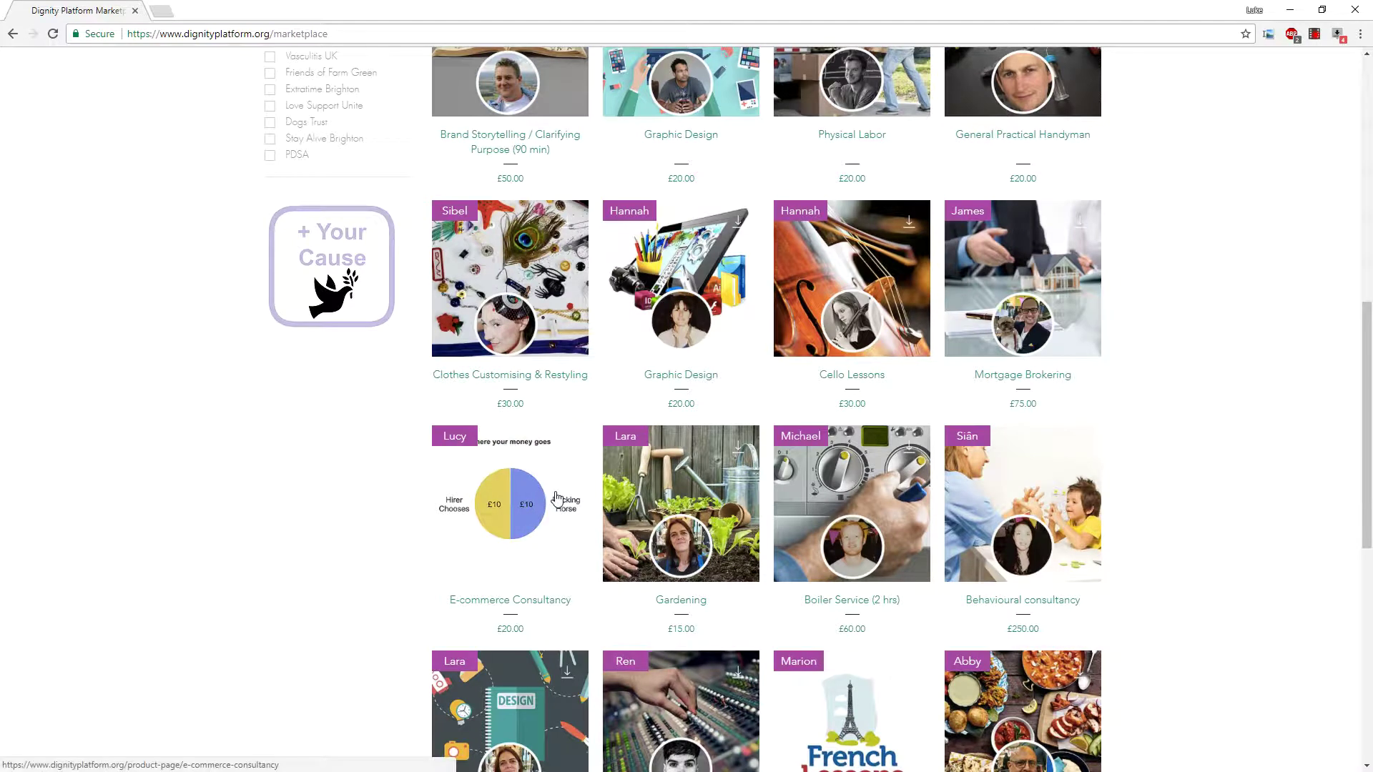
scroll(551, 496, "down", 4)
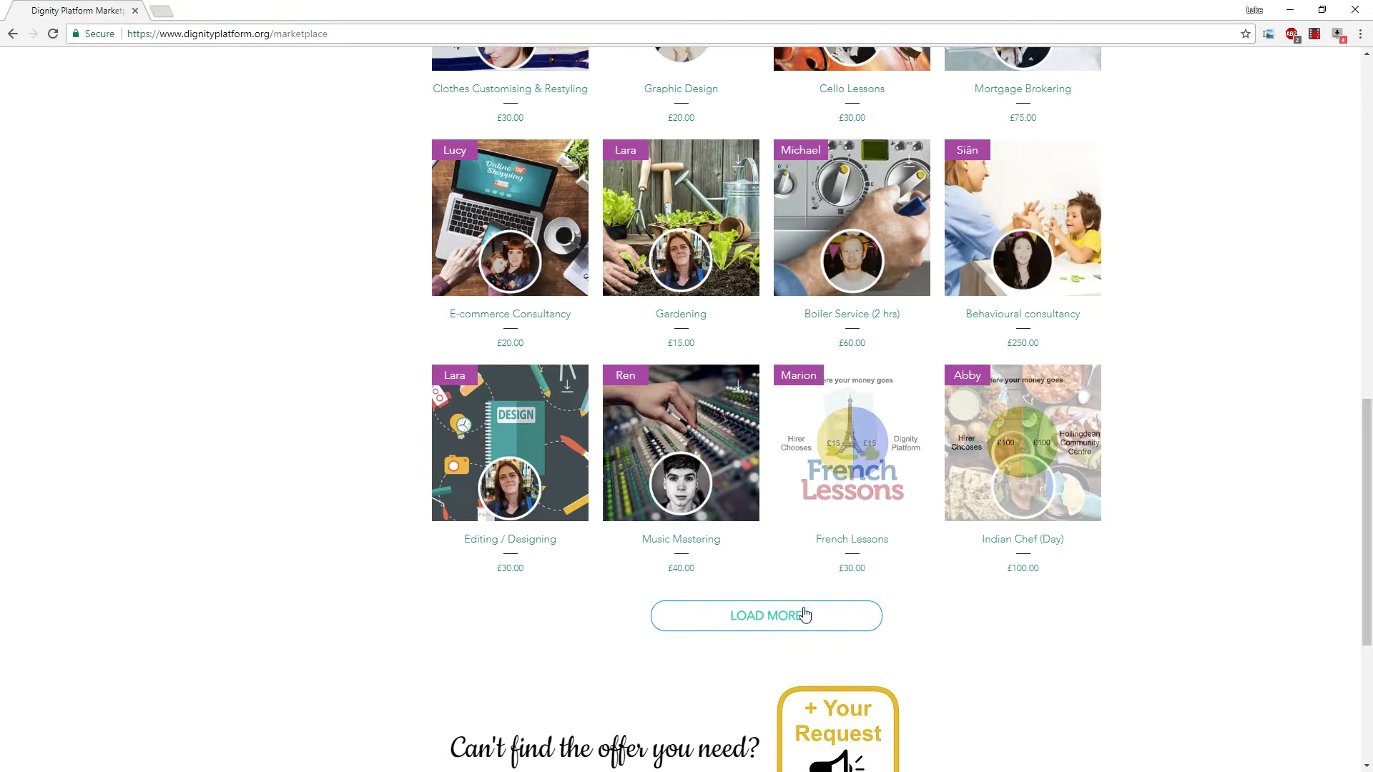
left_click(779, 619)
scroll(782, 626, "up", 2)
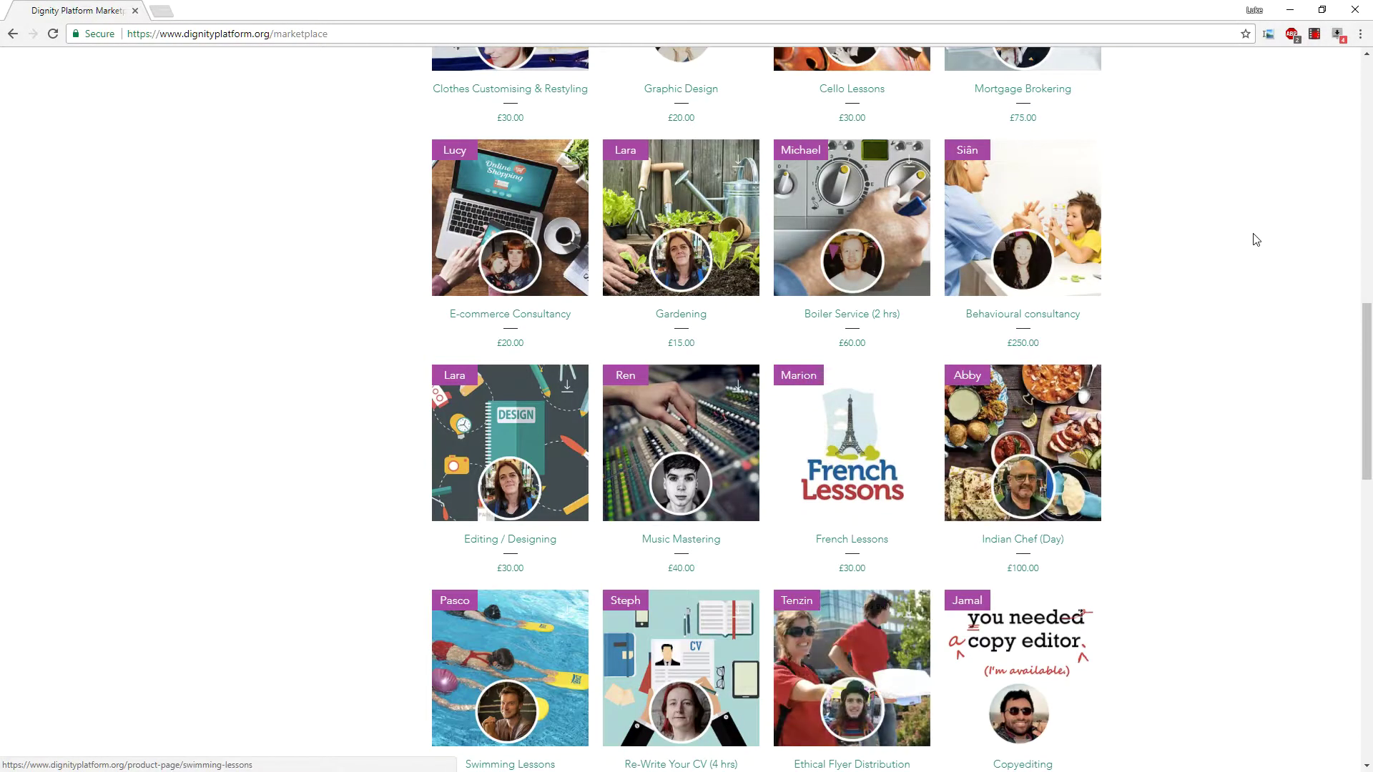
scroll(1251, 237, "down", 2)
scroll(1257, 239, "down", 1)
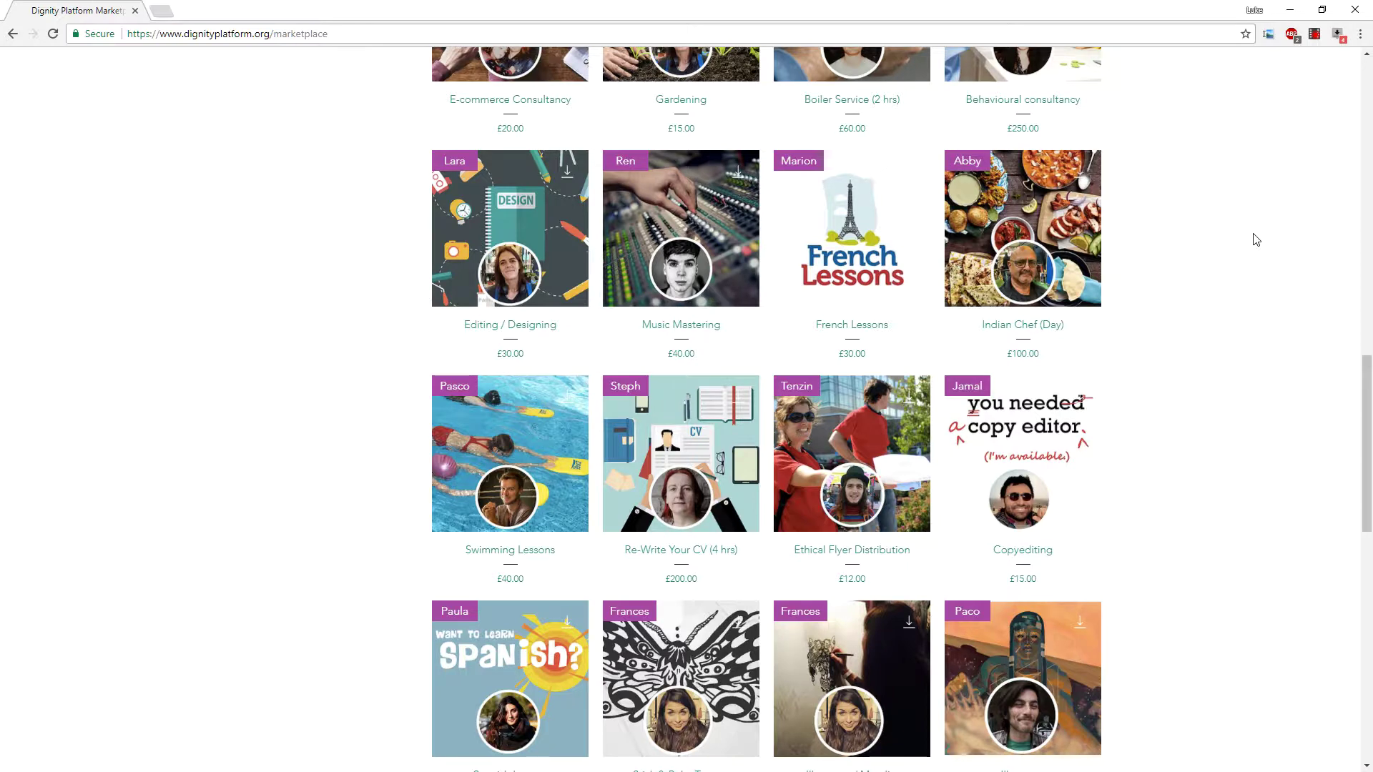
scroll(1257, 239, "down", 3)
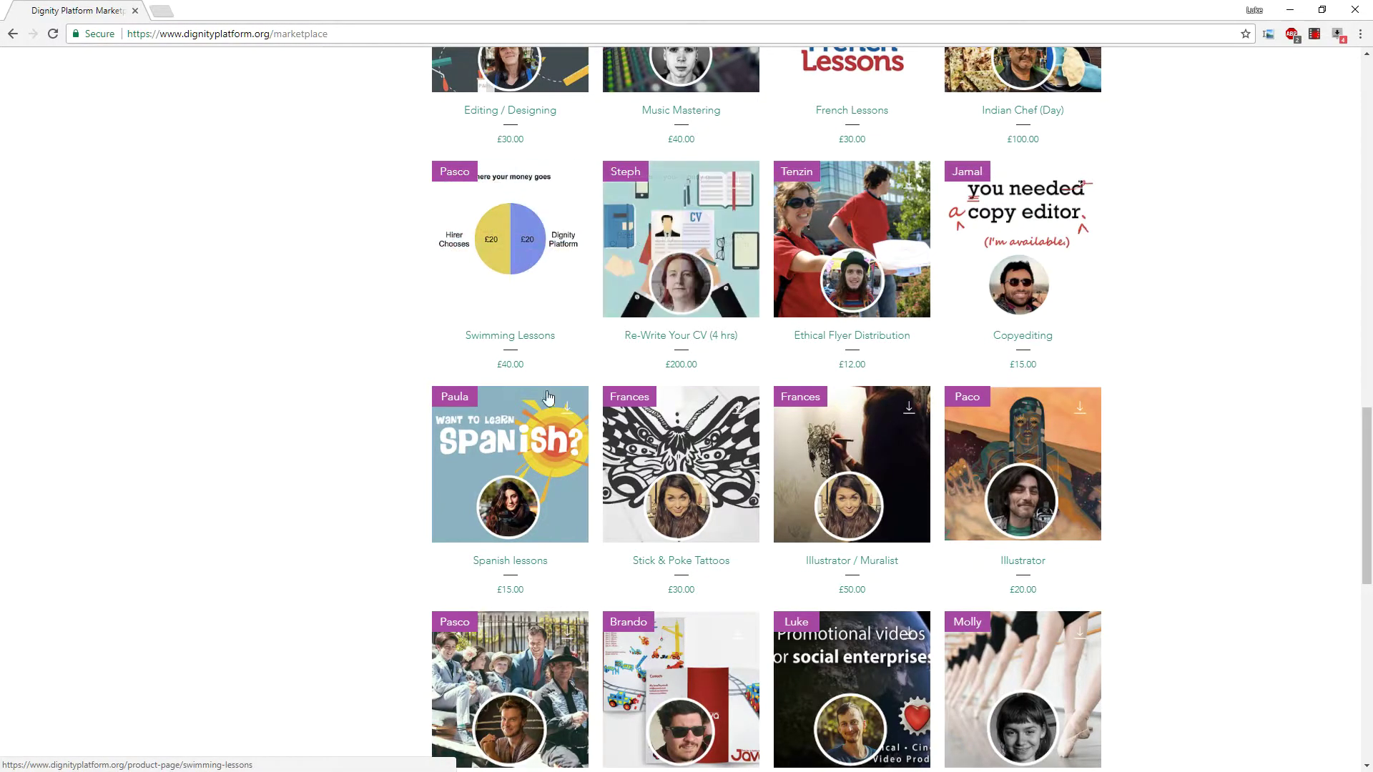
scroll(909, 448, "up", 10)
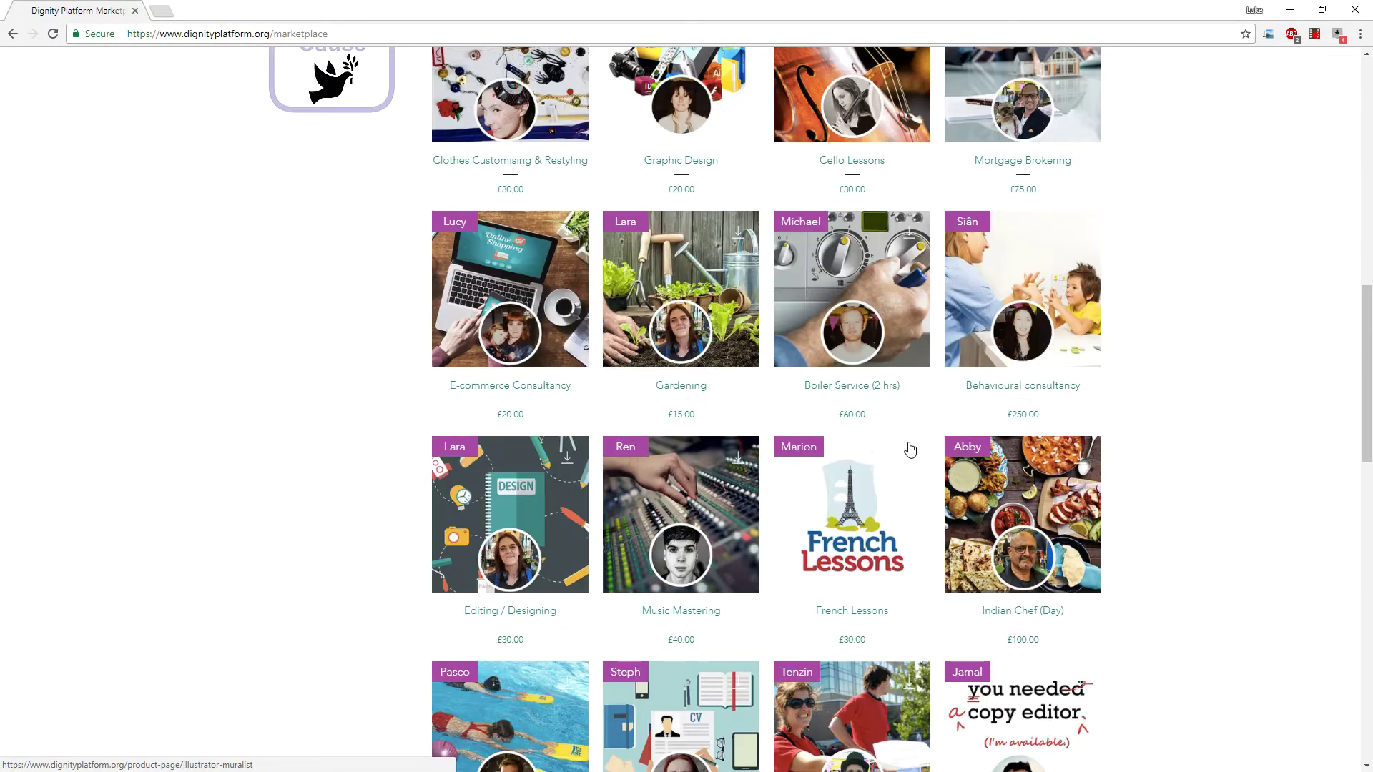
scroll(908, 447, "up", 7)
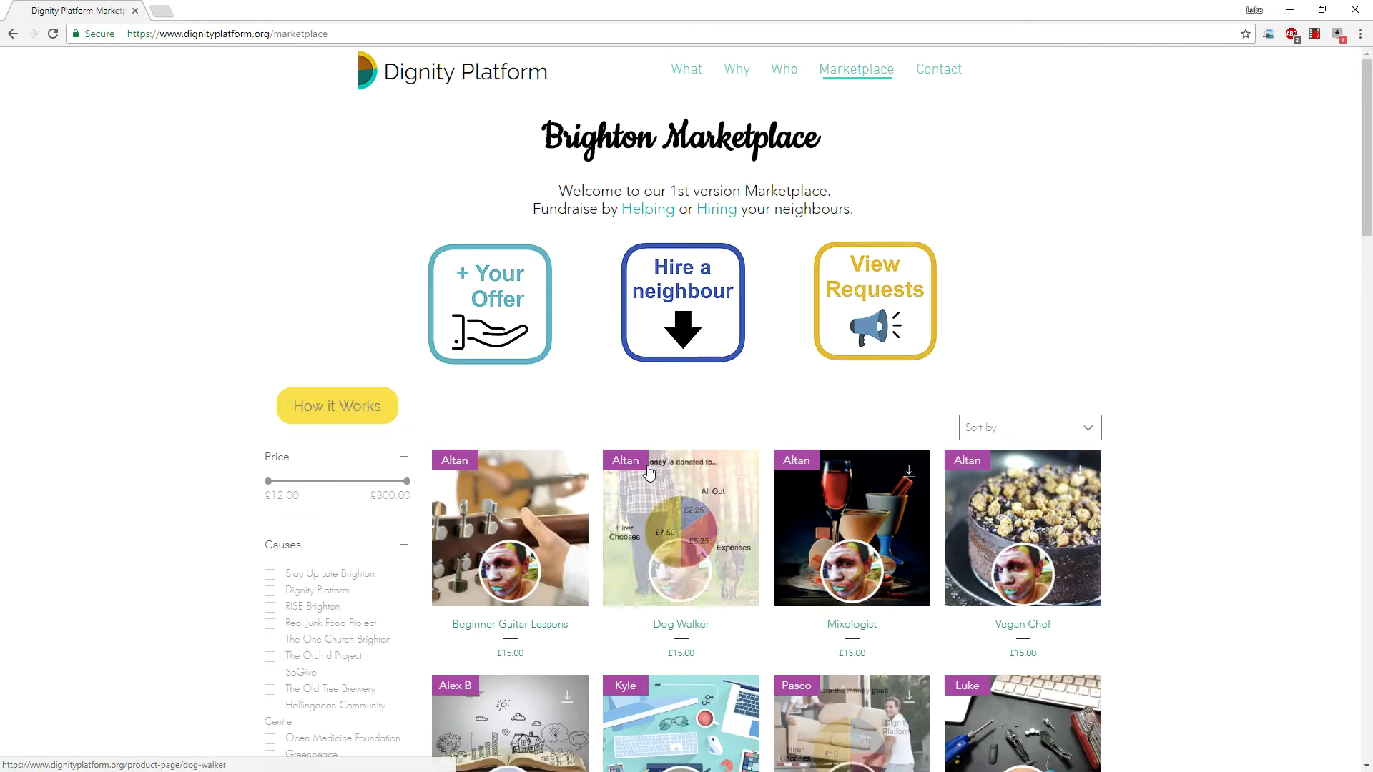
scroll(599, 483, "down", 2)
scroll(599, 483, "down", 2)
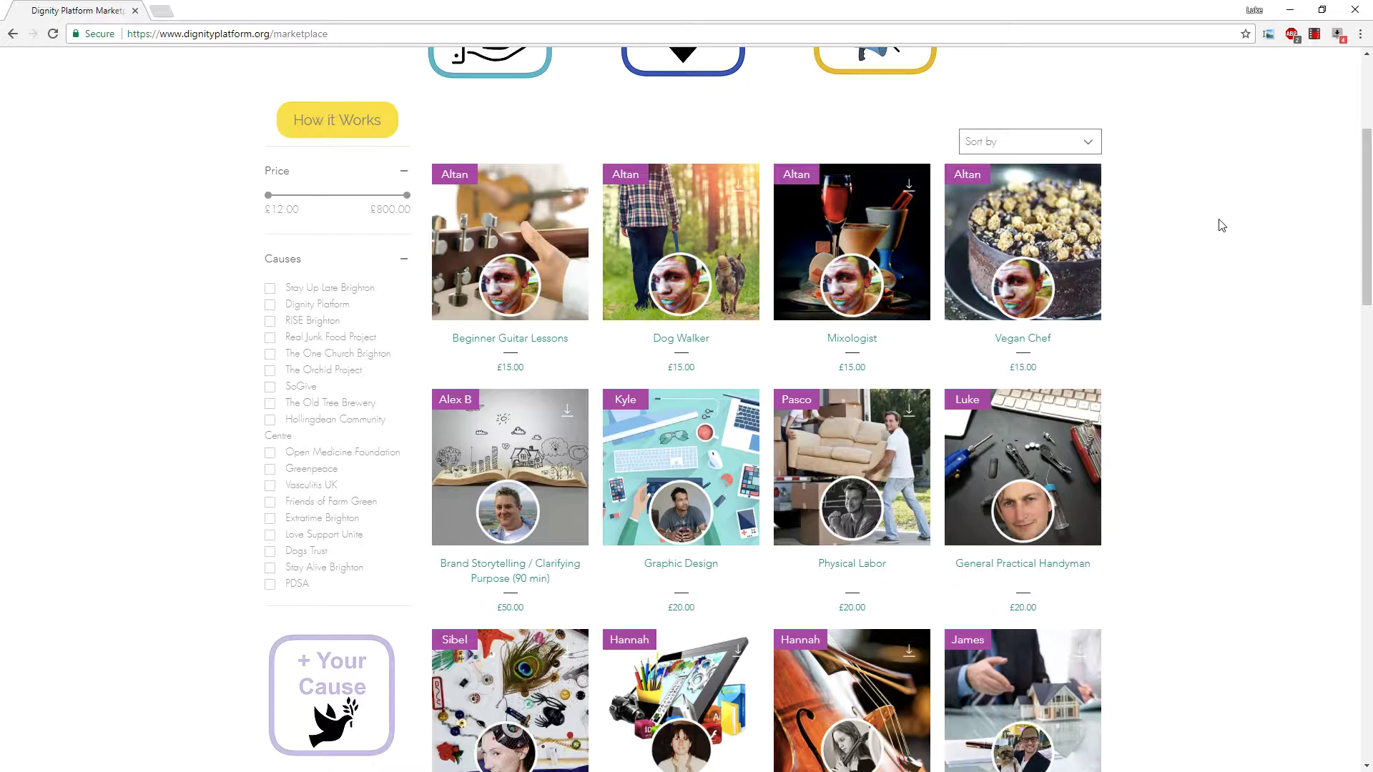
scroll(1222, 226, "down", 1)
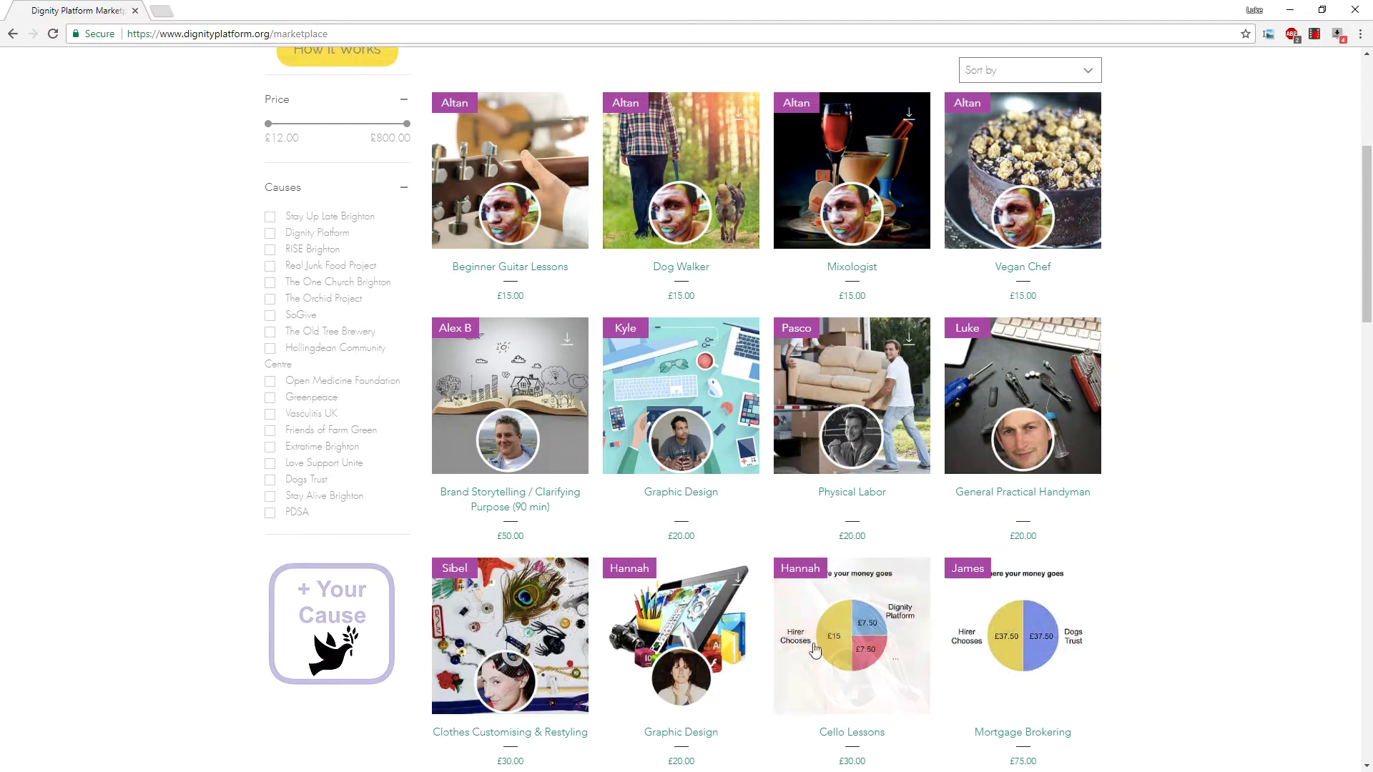
scroll(1180, 336, "down", 2)
scroll(1185, 353, "down", 2)
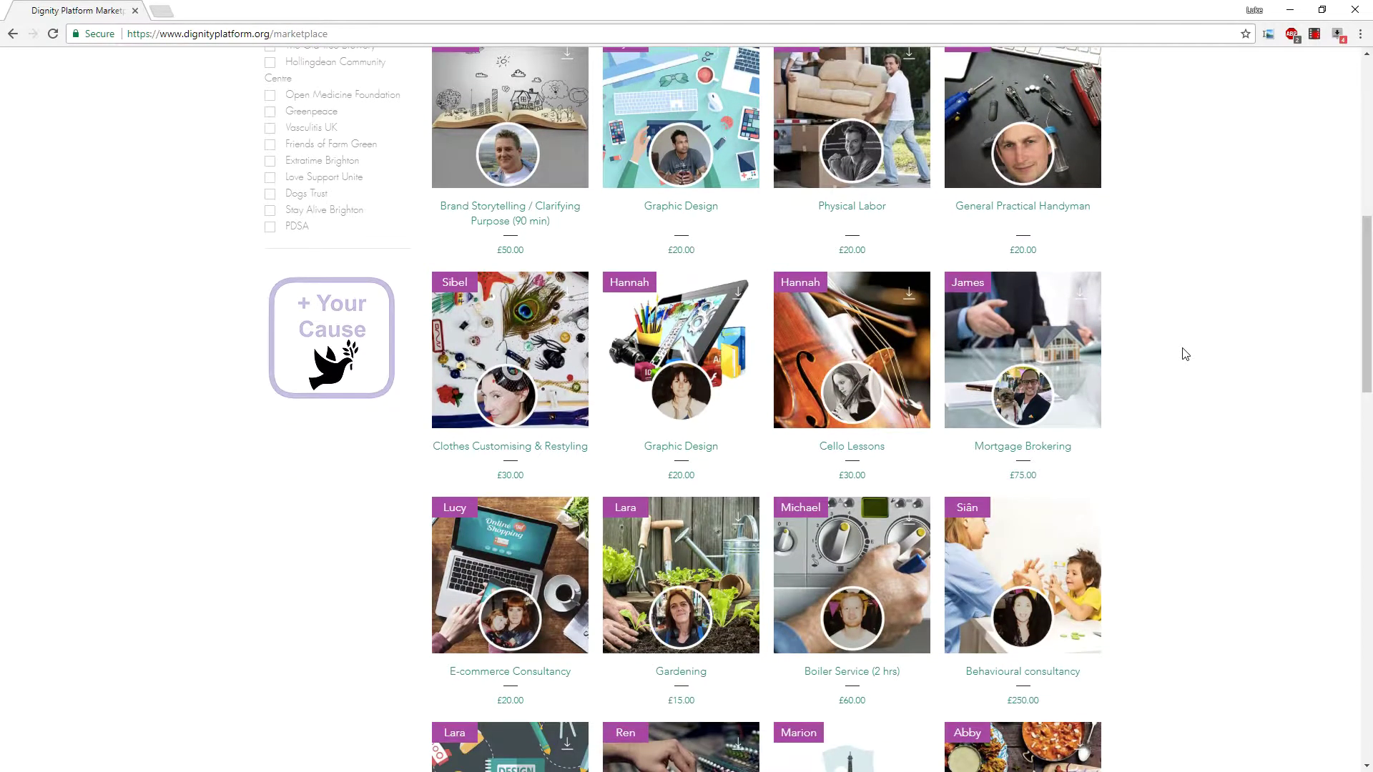
scroll(1185, 354, "down", 2)
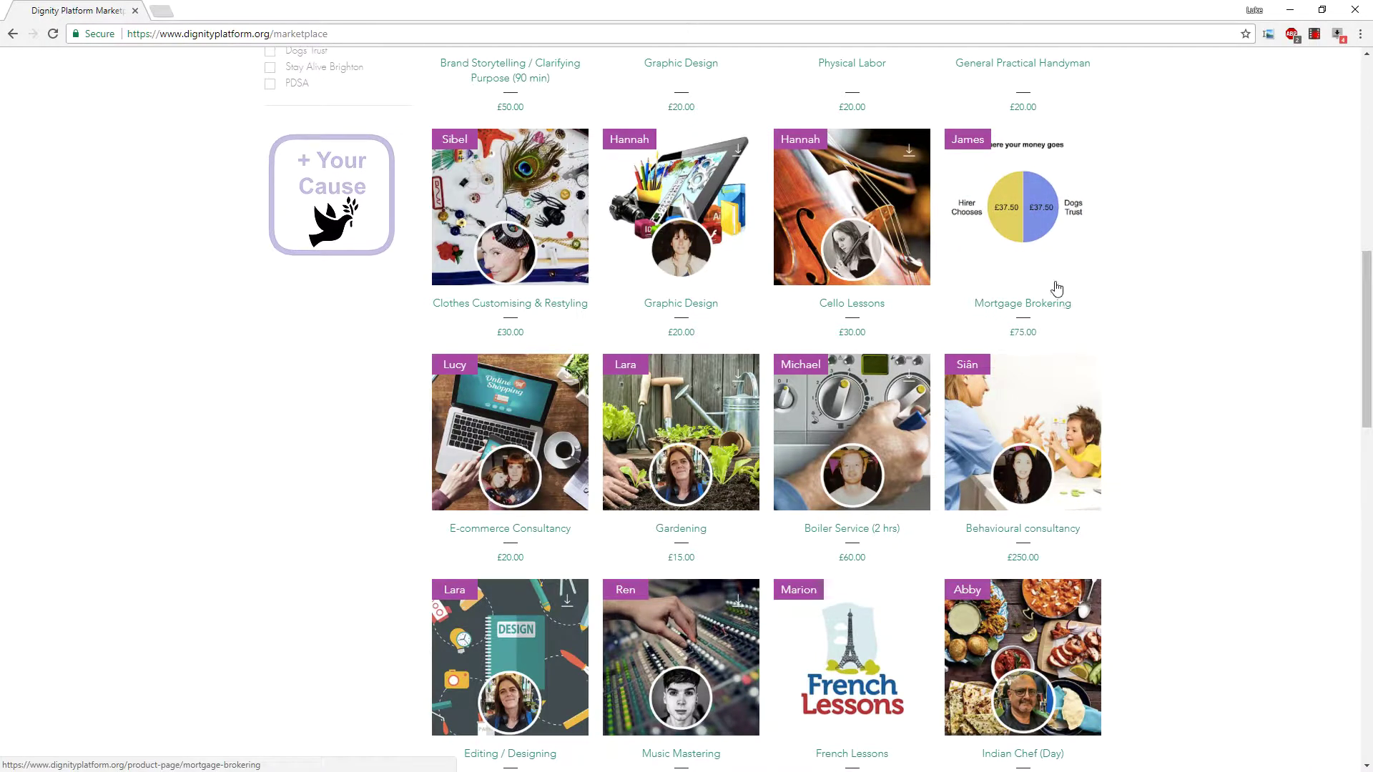
Open the Mortgage Brokering offer and highlight its hourly price wording in the description.
left_click(1053, 186)
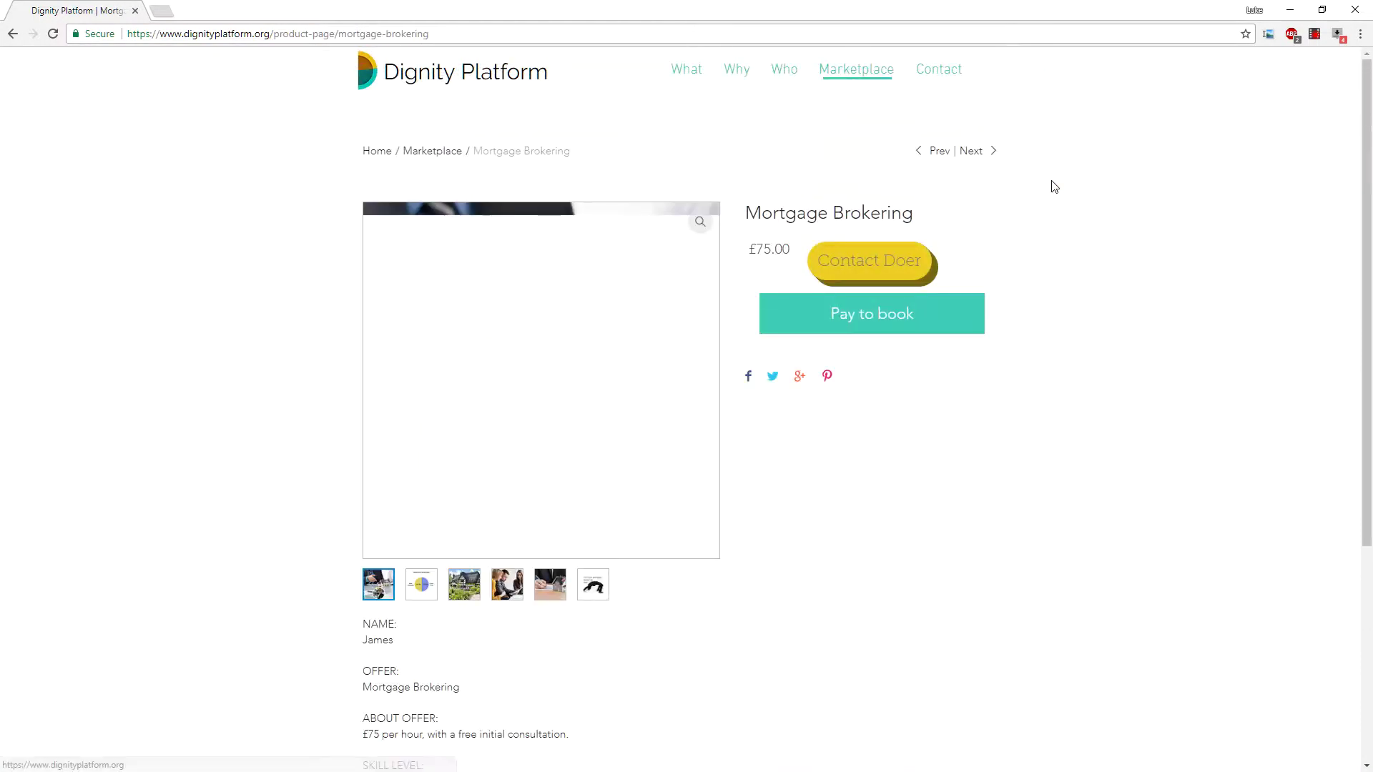
scroll(925, 180, "down", 1)
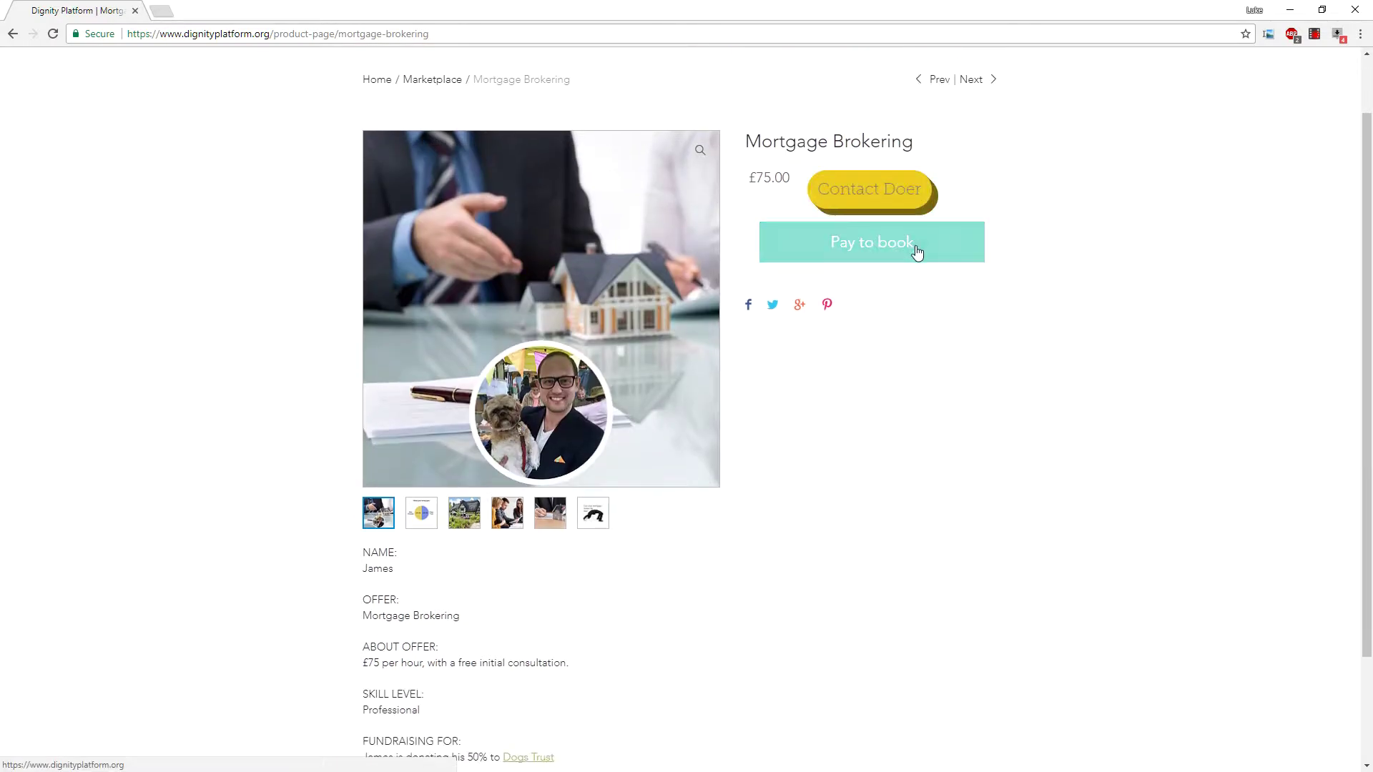
scroll(918, 252, "down", 2)
scroll(914, 251, "up", 3)
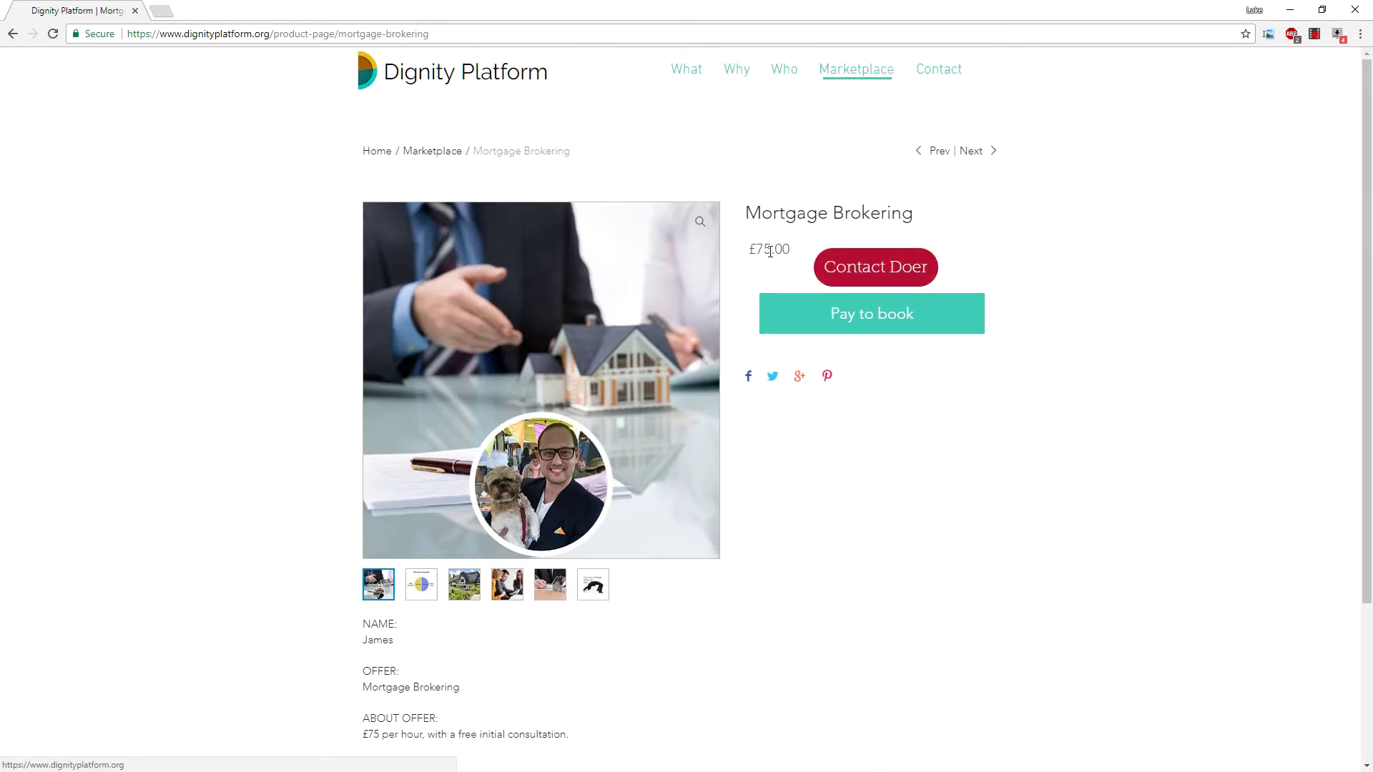
scroll(720, 482, "down", 3)
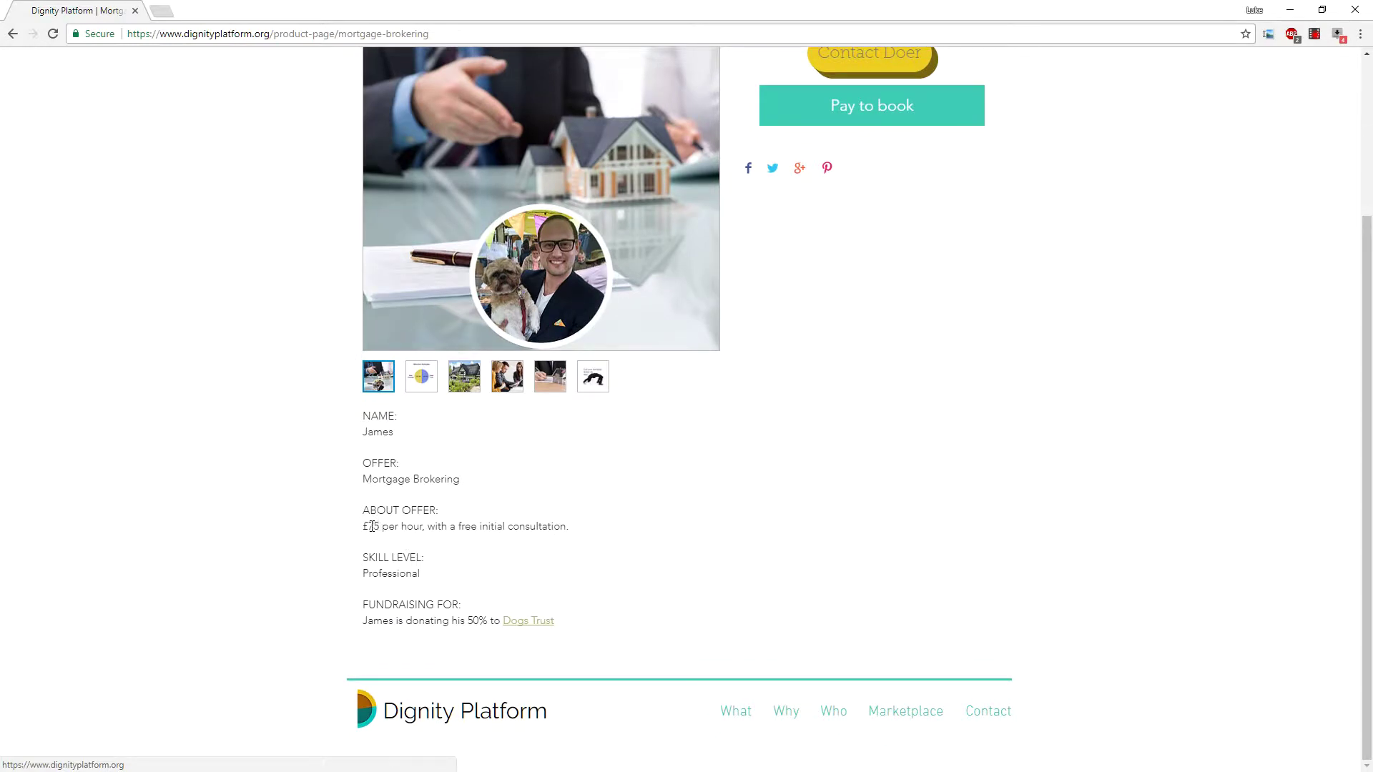
left_click_drag(370, 526, 390, 528)
left_click(411, 530)
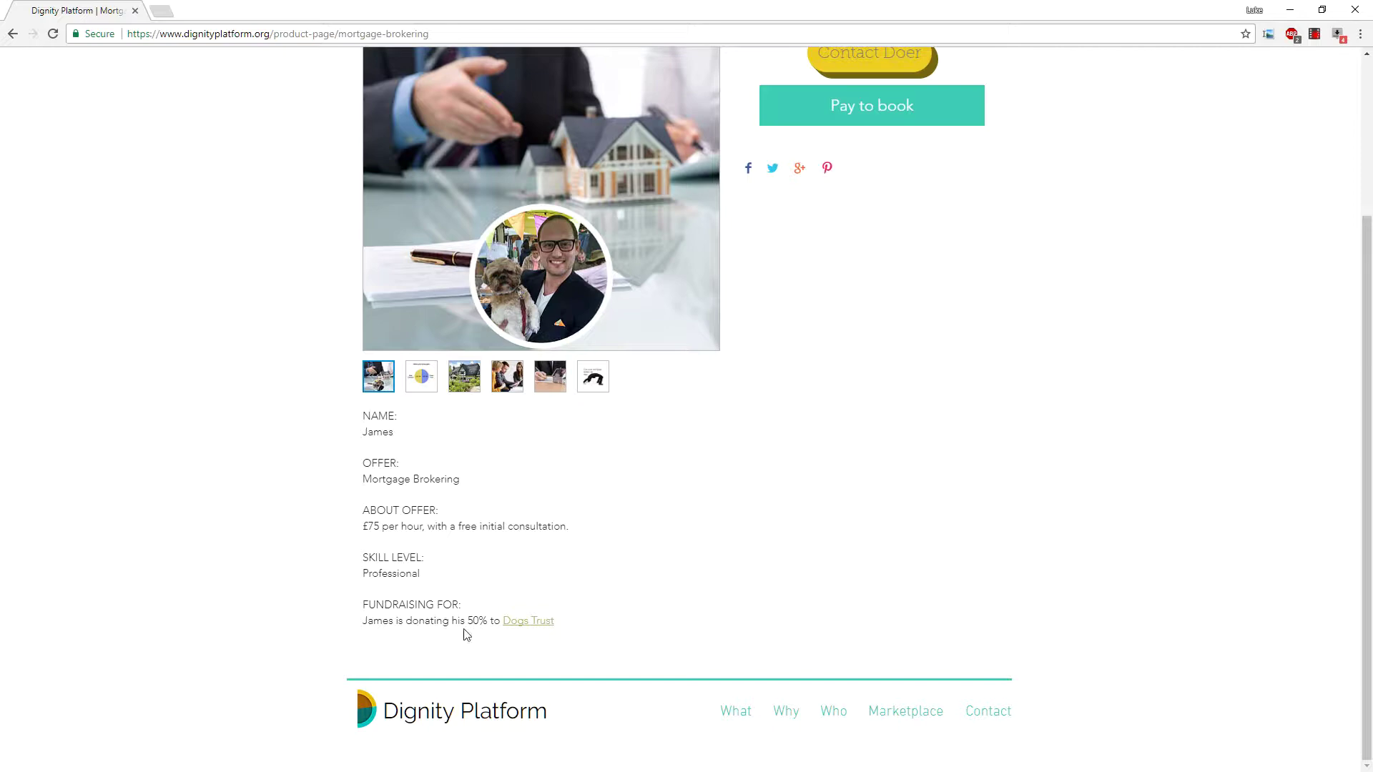
Look at the Dogs Trust charity site in a new tab, then close it.
middle_click(528, 622)
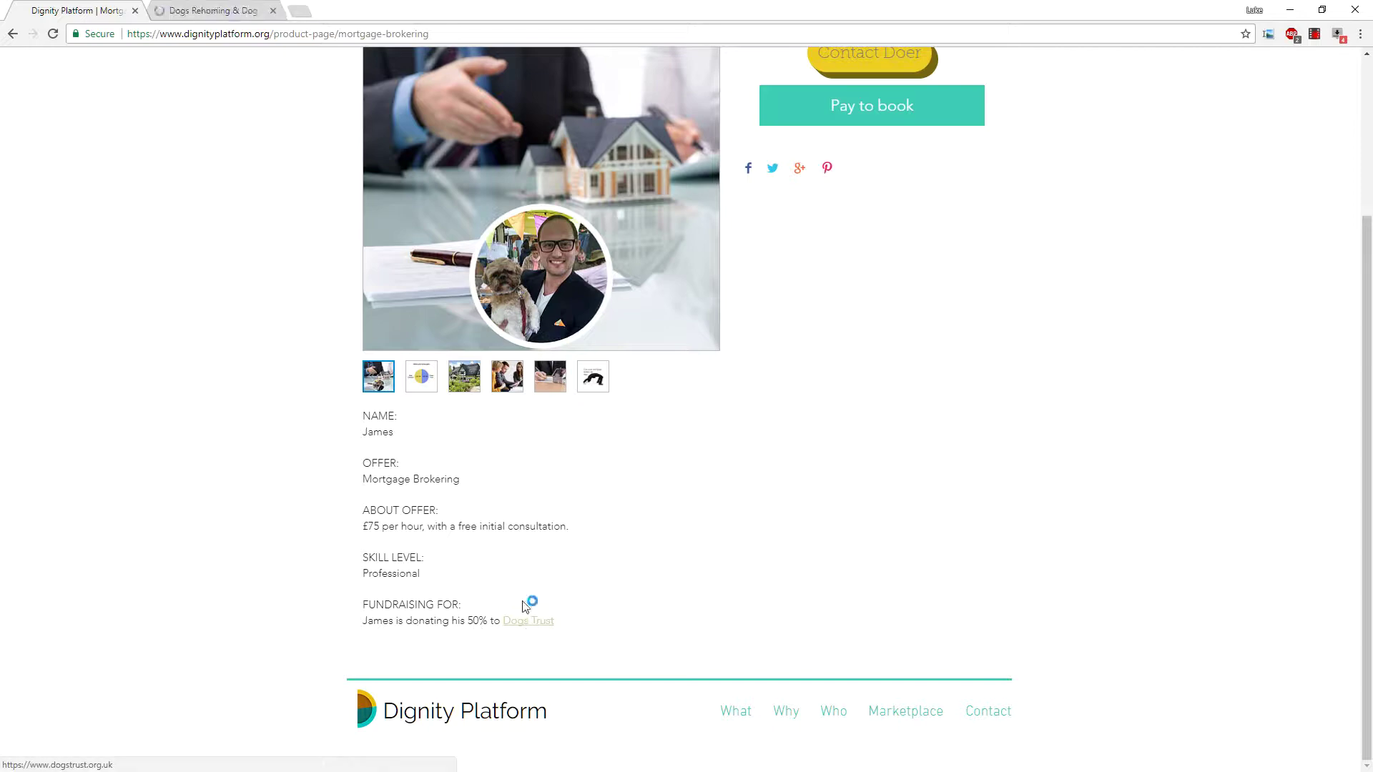
left_click(200, 10)
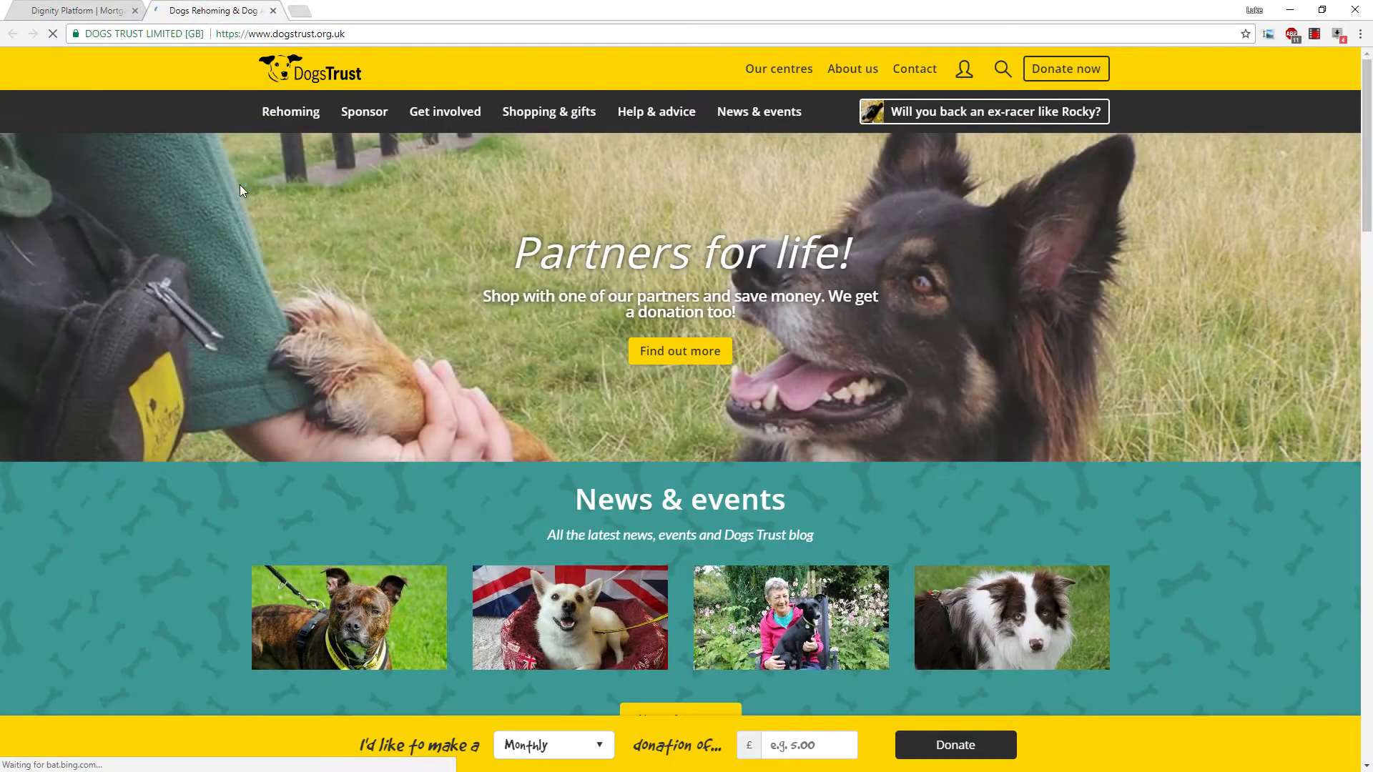
left_click(54, 10)
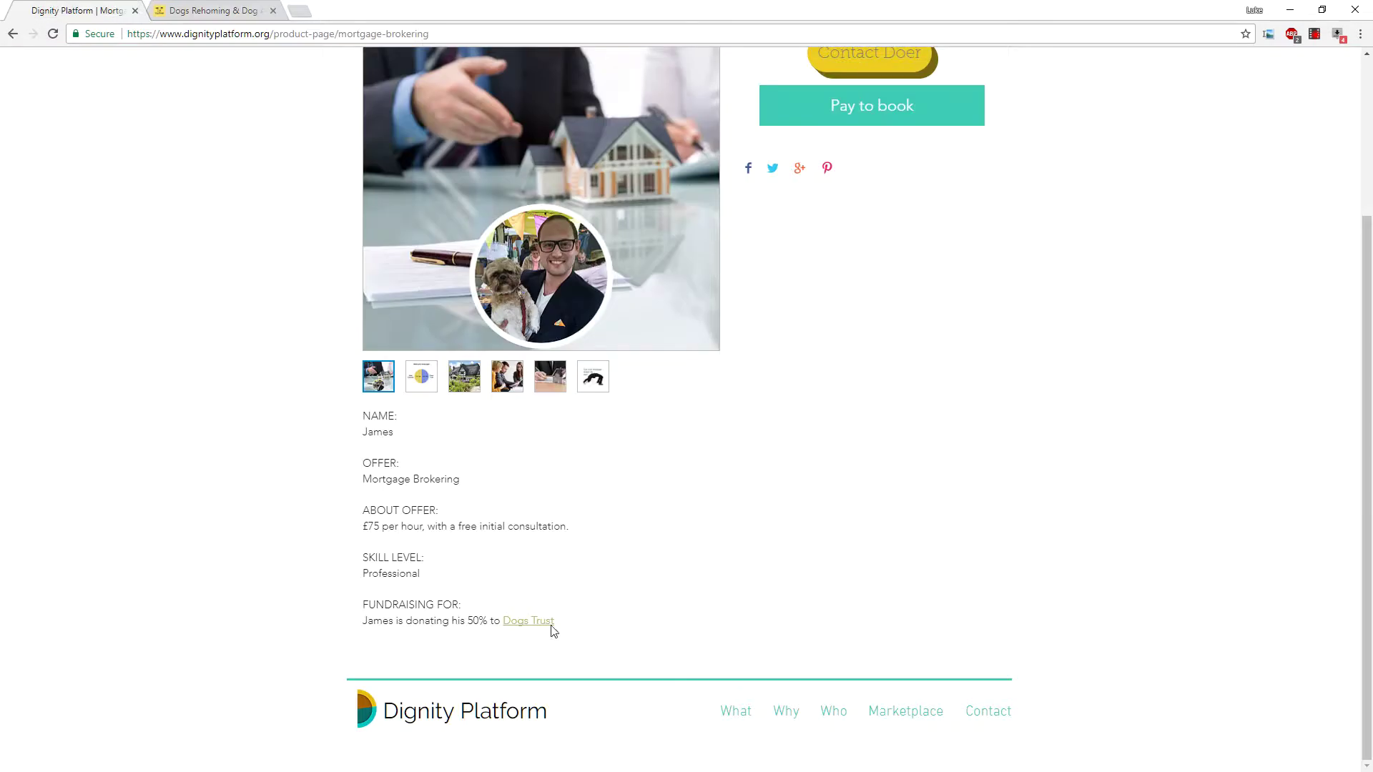
left_click(272, 10)
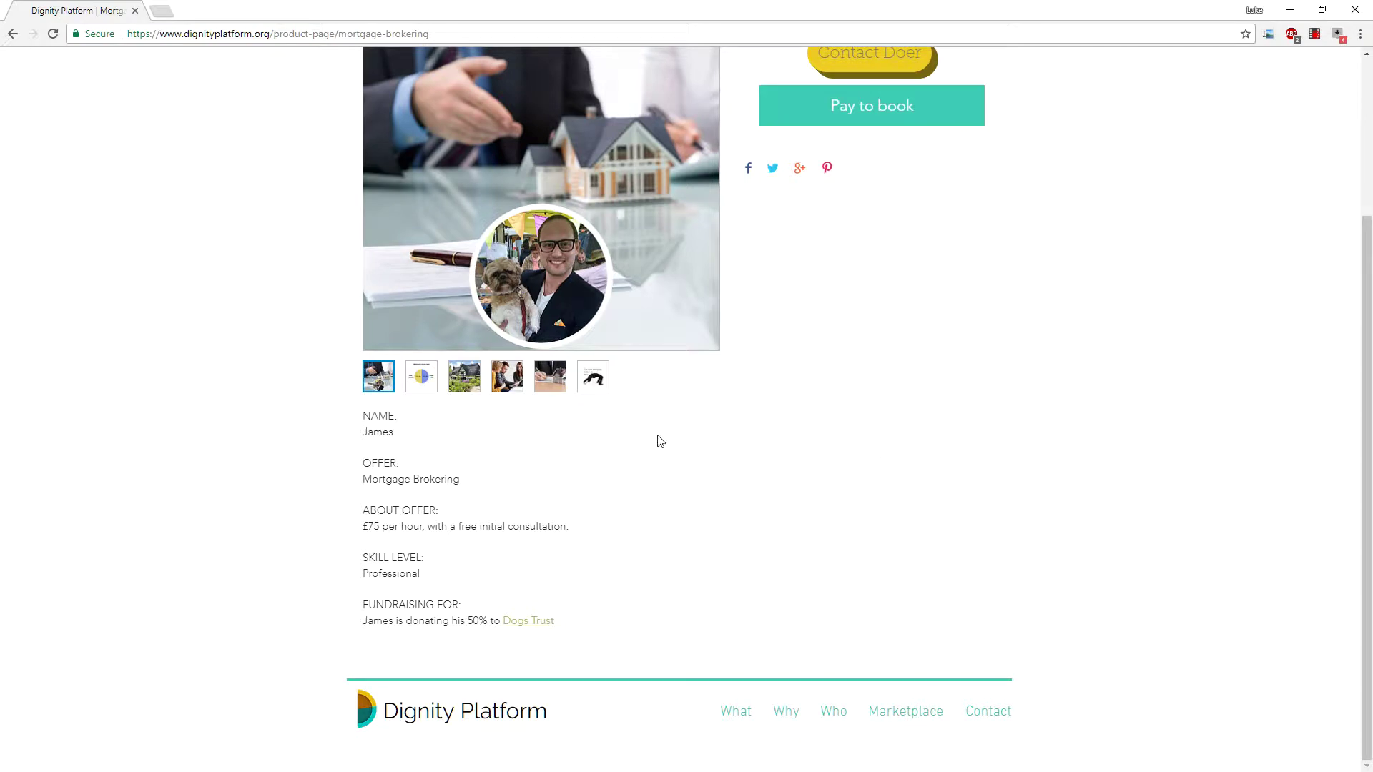
Show the last Mortgage Brokering gallery picture and return to the Brighton Marketplace.
left_click(597, 382)
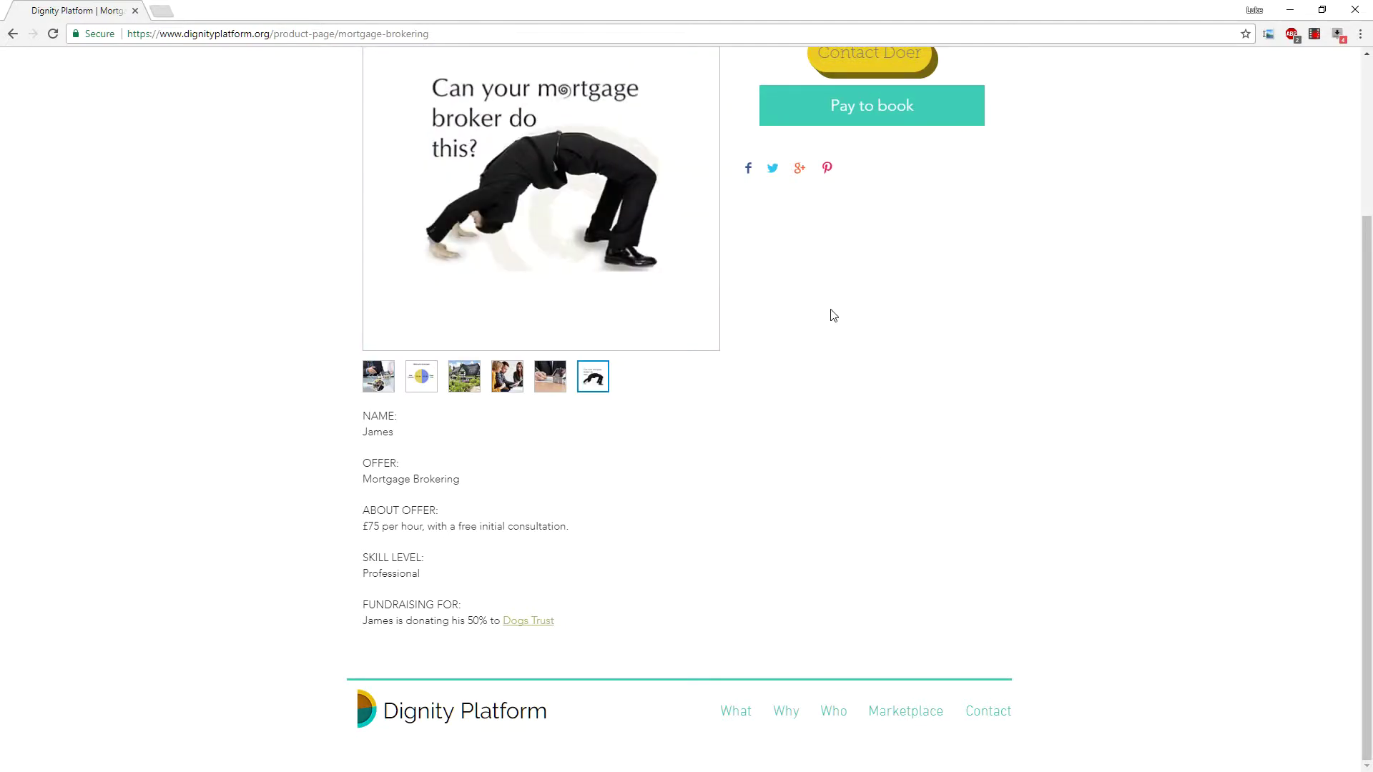
scroll(834, 316, "up", 3)
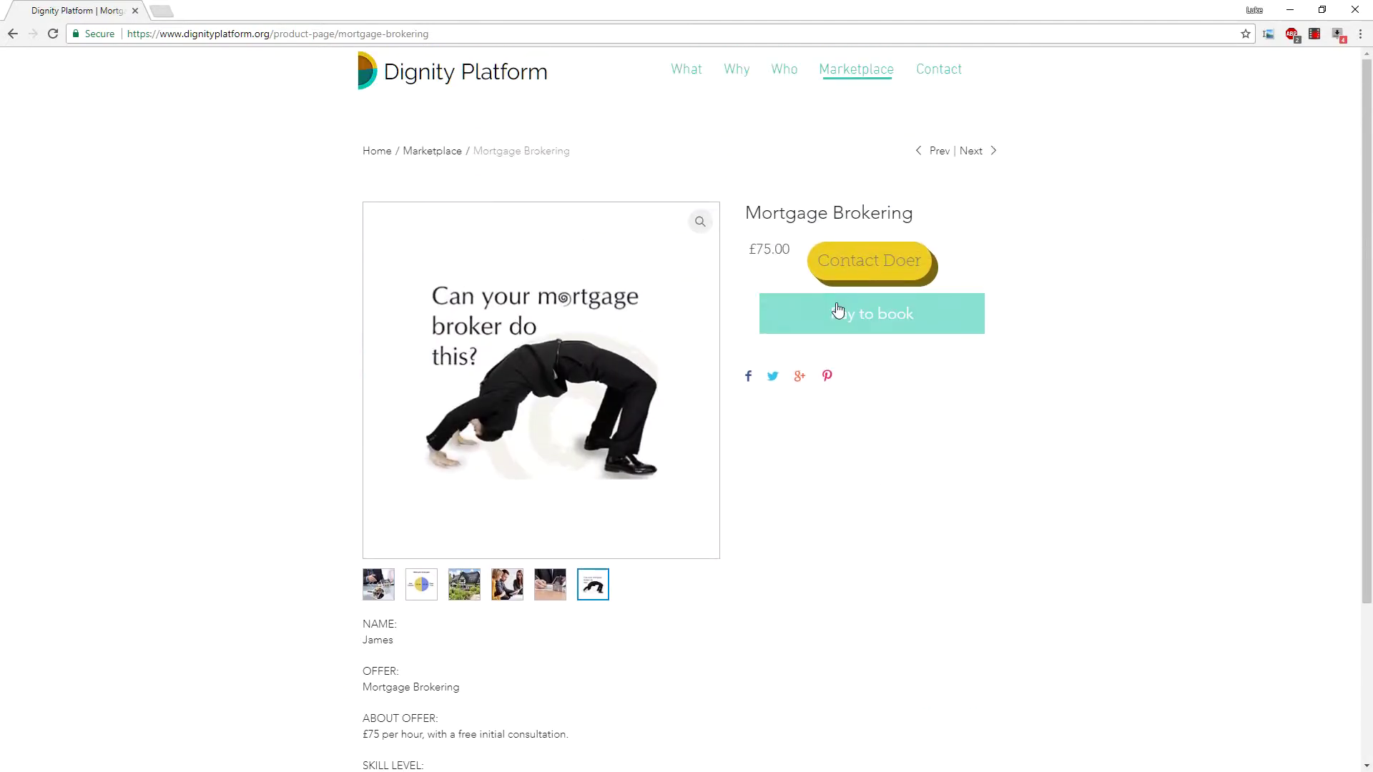
left_click(862, 75)
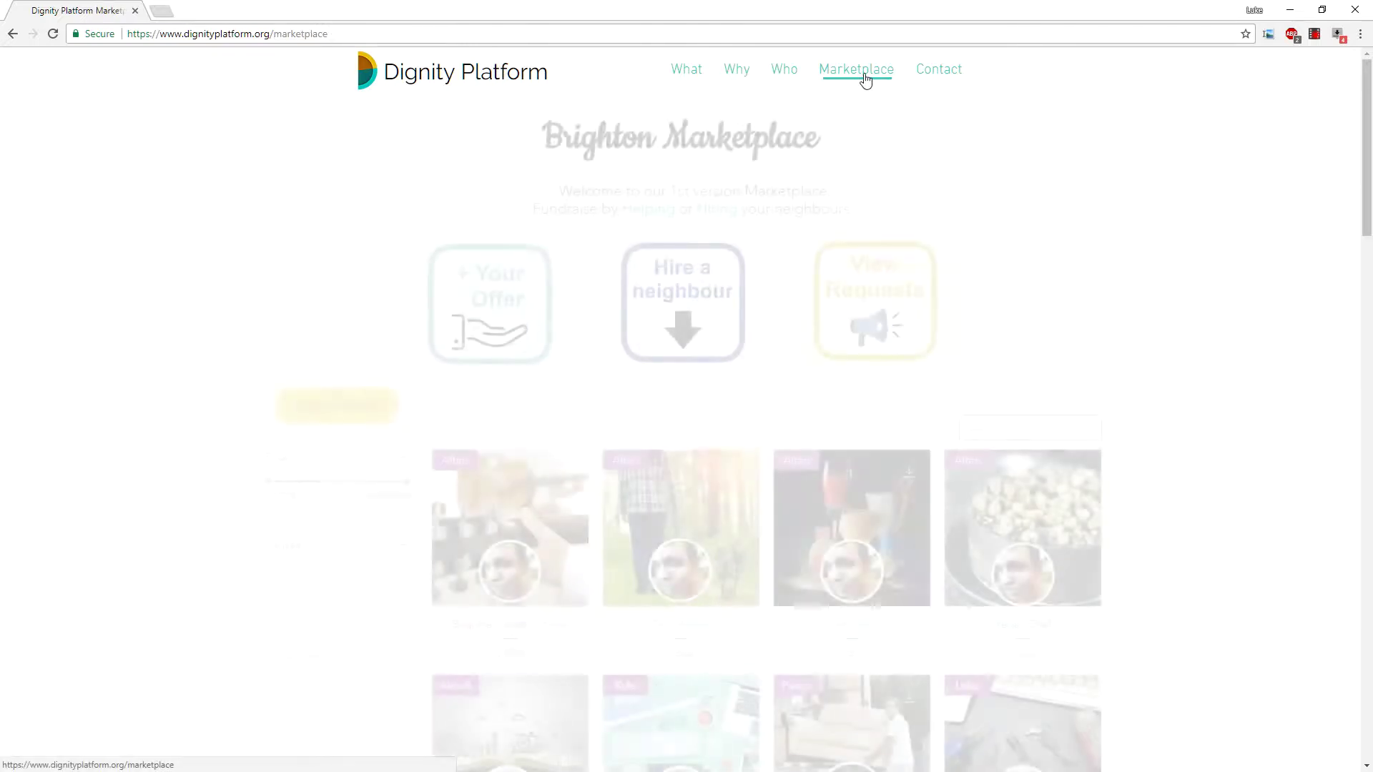
Browse the Brighton Marketplace grid and open the Swimming Lessons offer priced at £40.00.
scroll(1152, 263, "down", 3)
scroll(1152, 263, "up", 3)
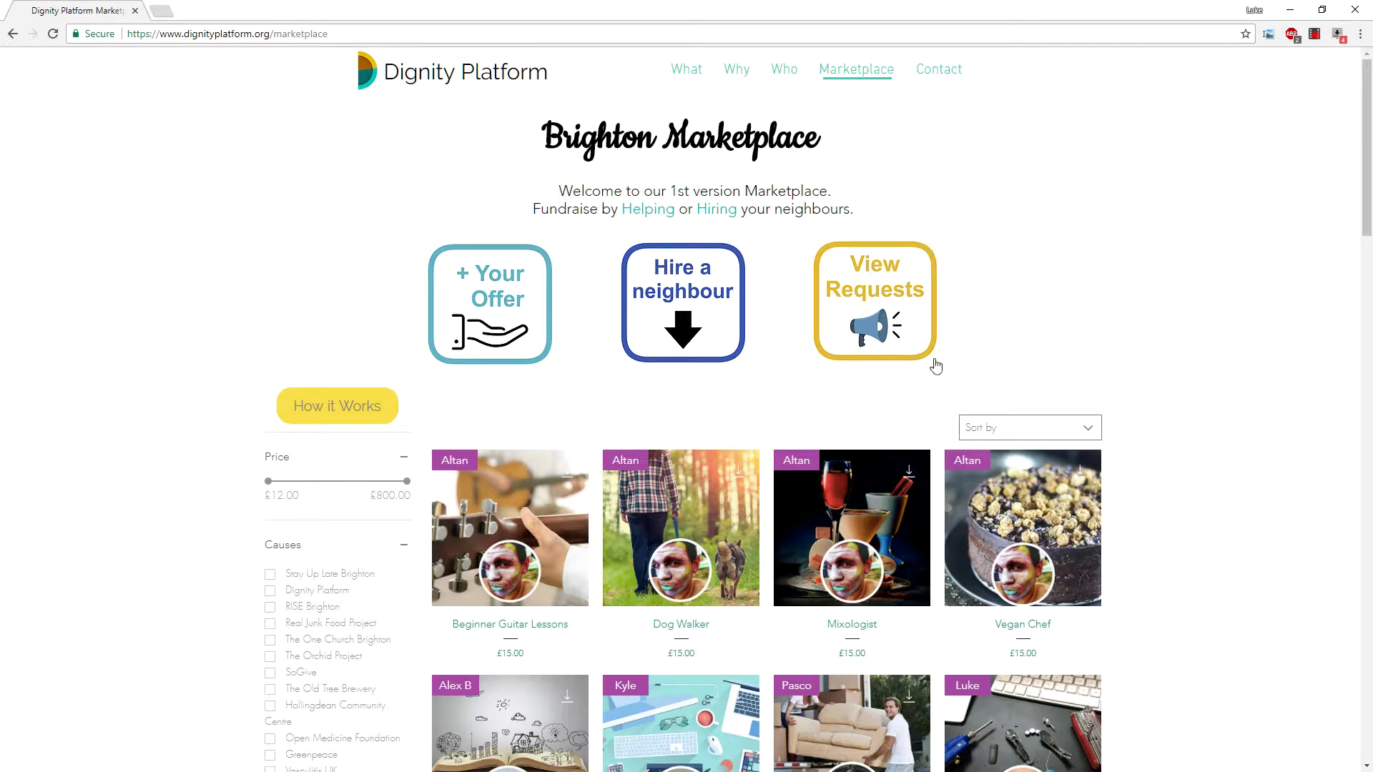
scroll(1103, 402, "down", 4)
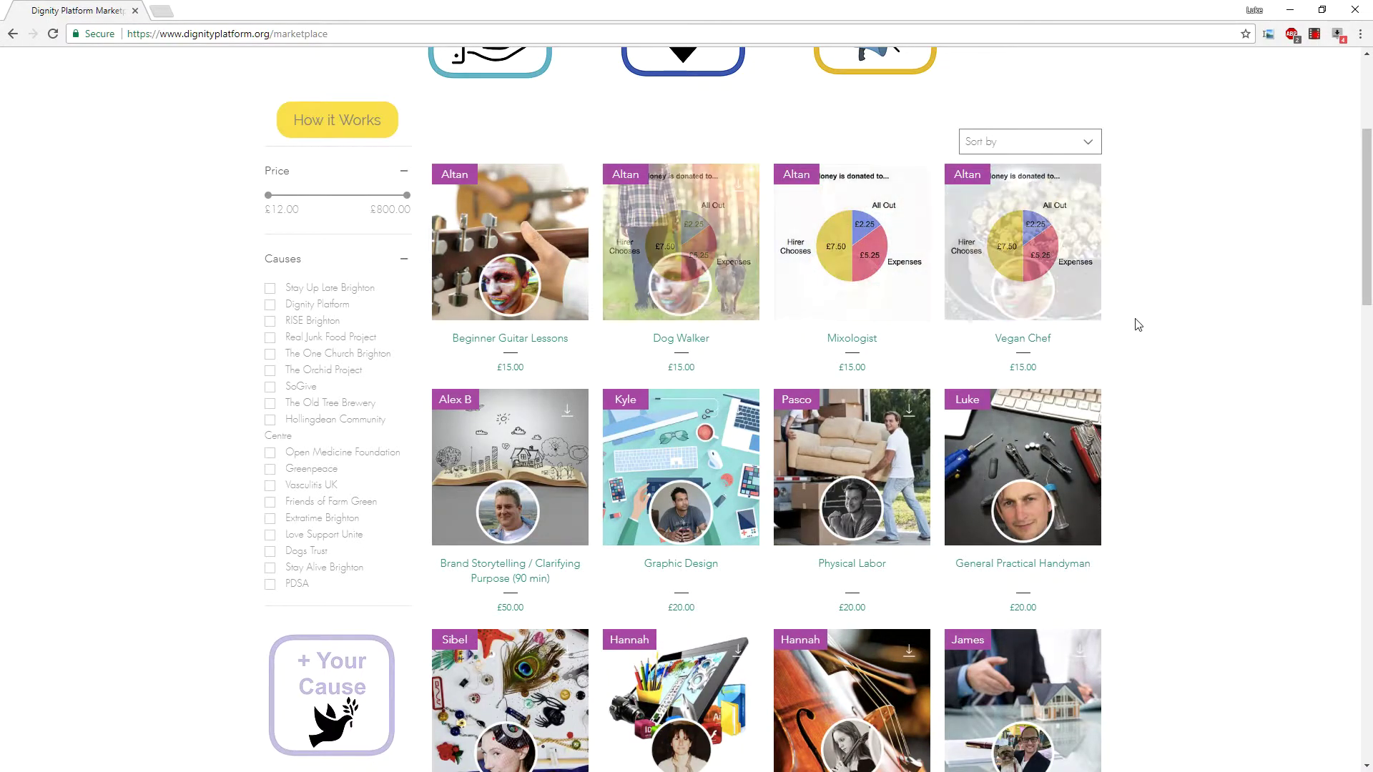
scroll(1159, 354, "down", 7)
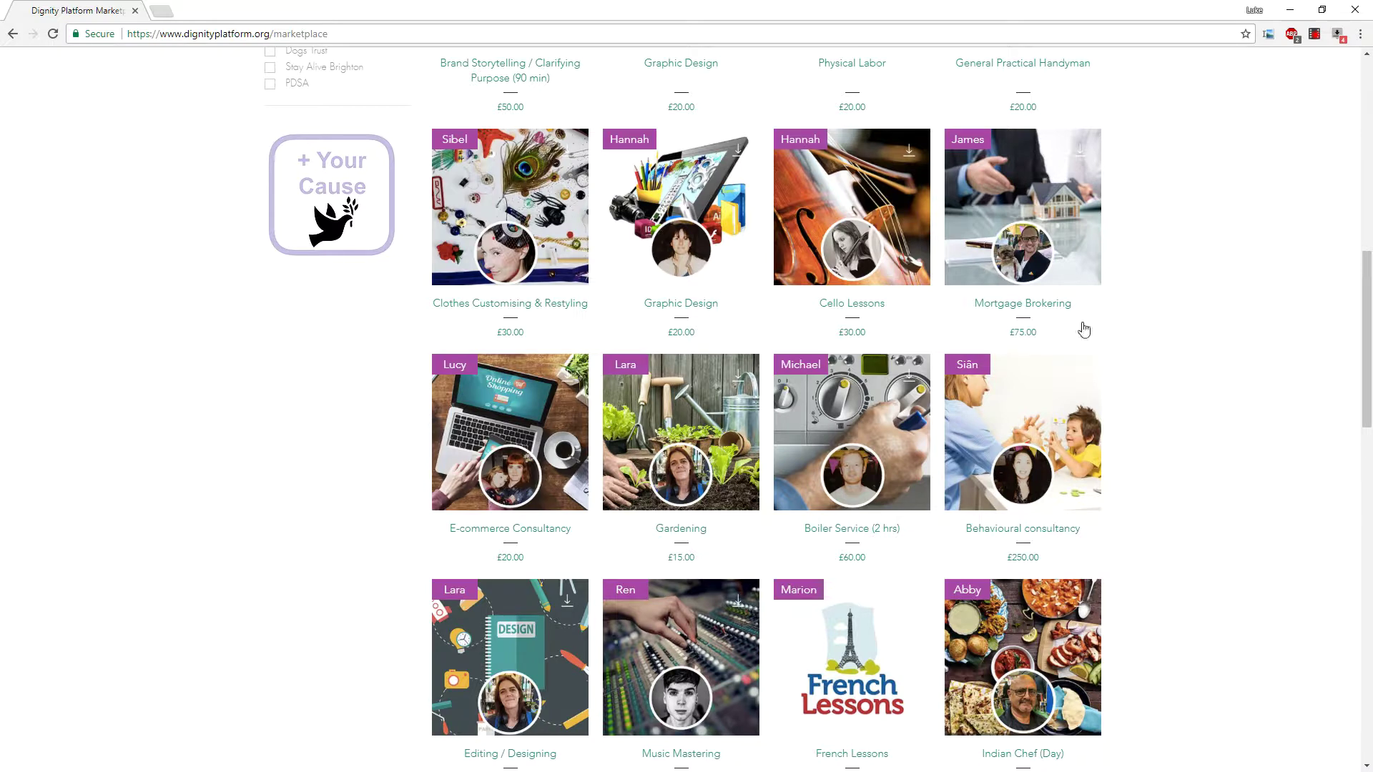
scroll(1176, 286, "up", 1)
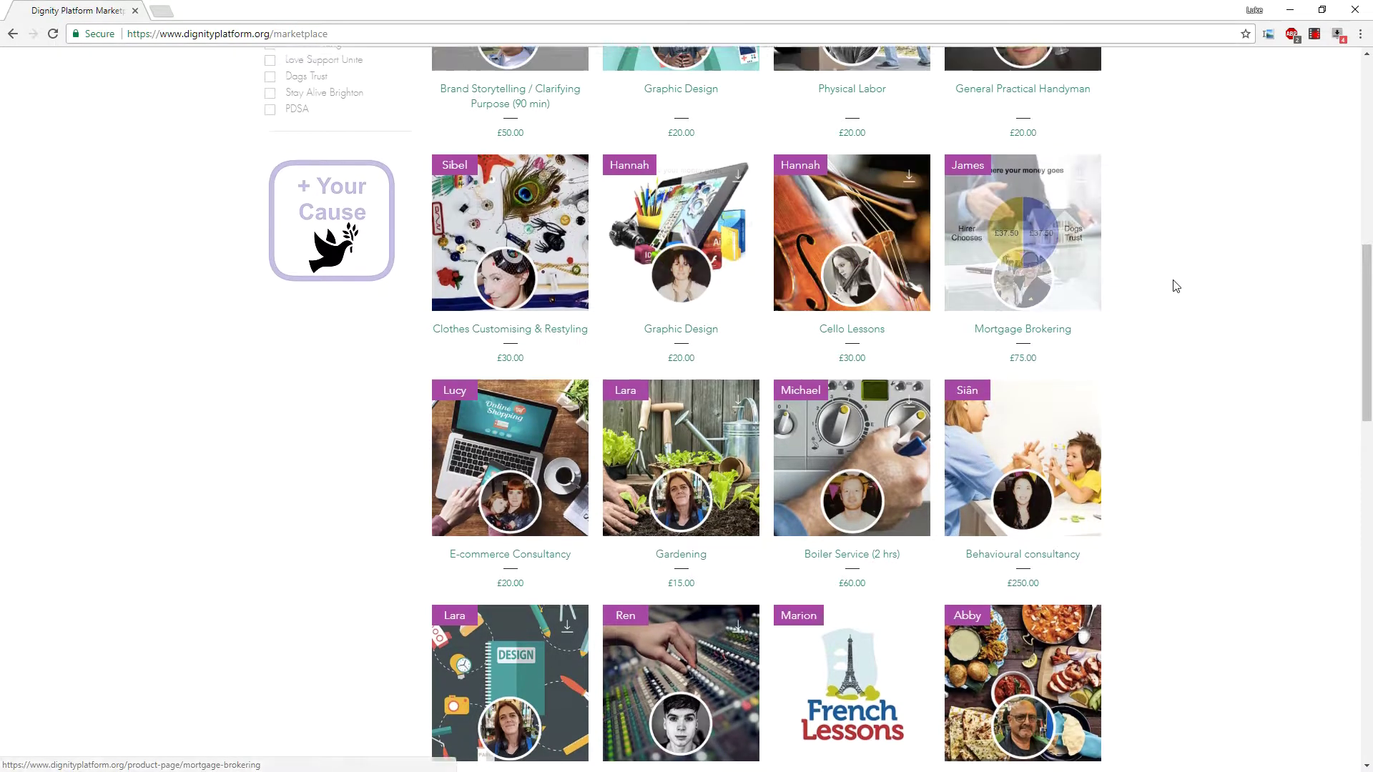
scroll(1177, 287, "up", 1)
scroll(1176, 286, "down", 7)
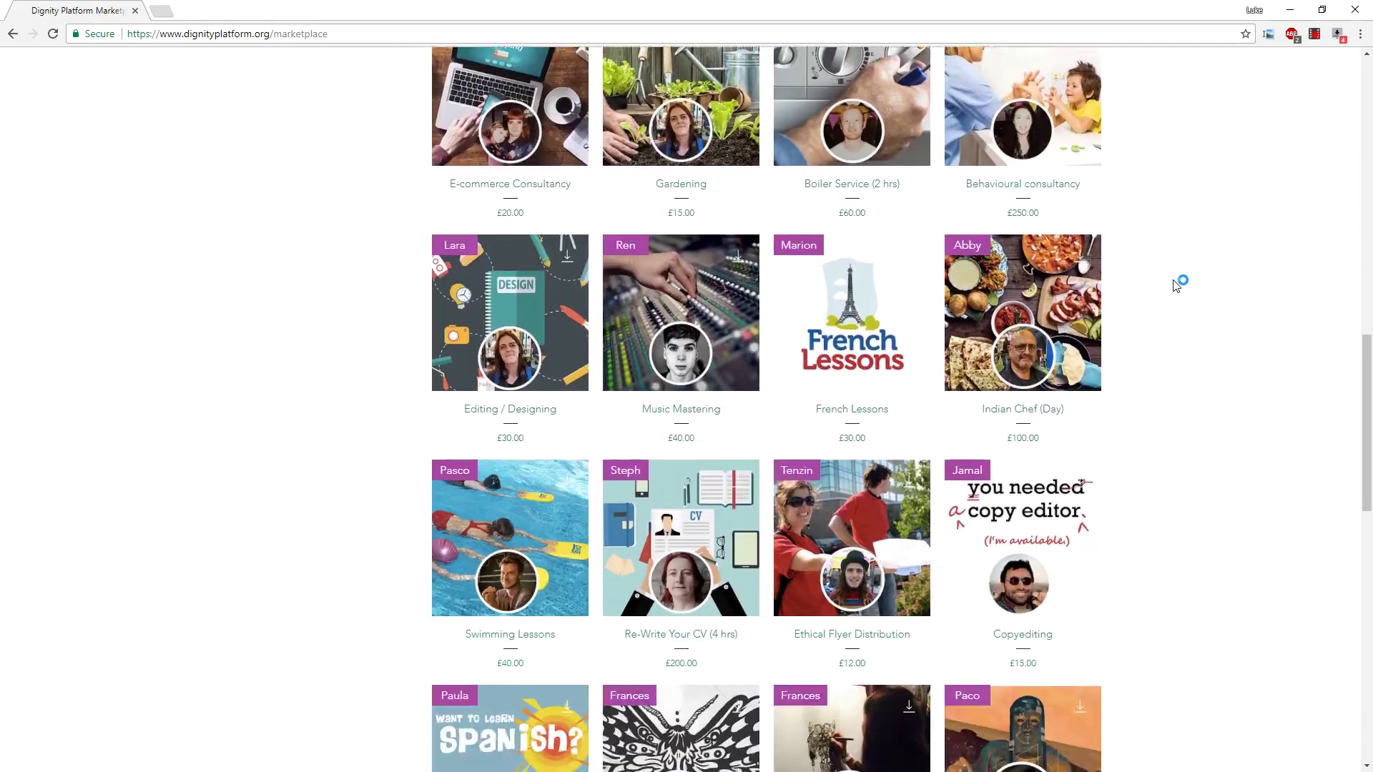
scroll(1176, 286, "down", 3)
left_click(561, 289)
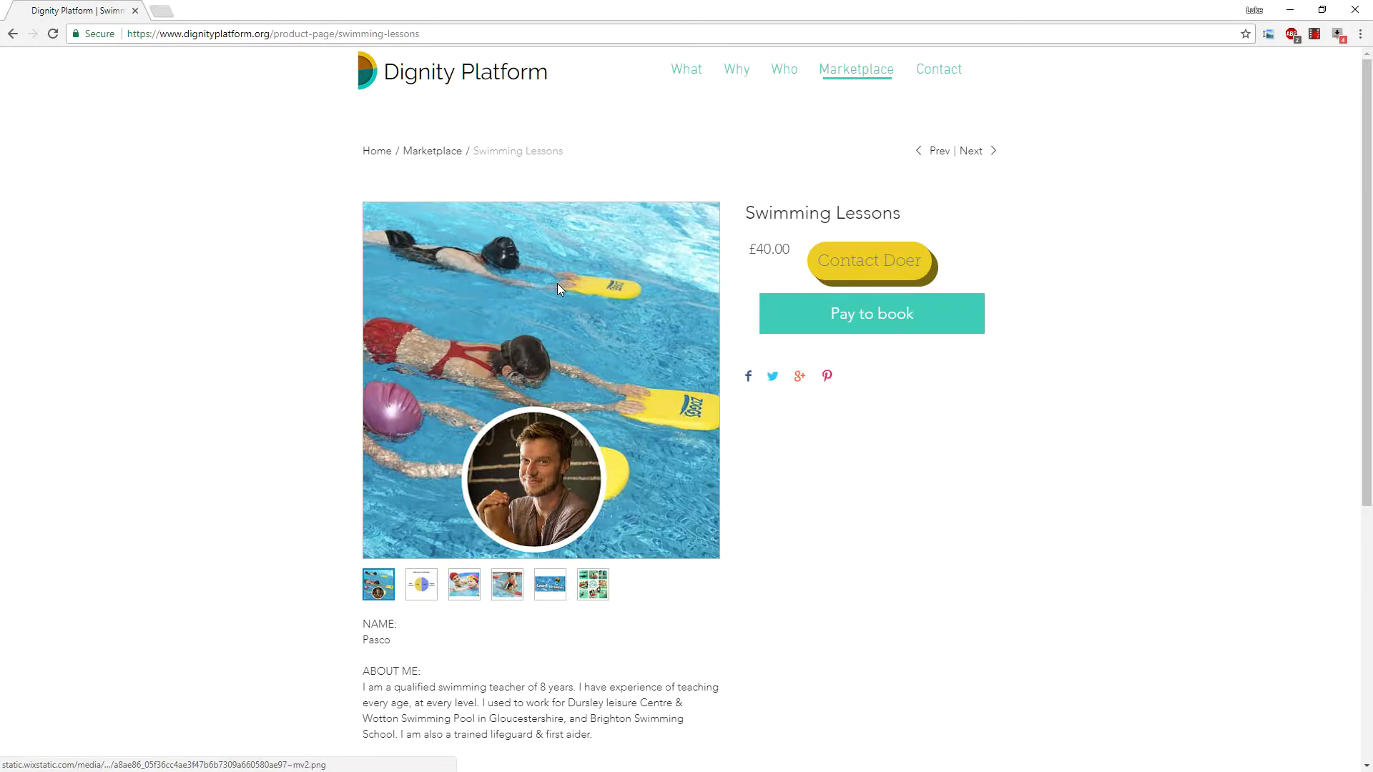
View each Swimming Lessons photo through to the Brighton Swimming School collage, then bring up Contact Doer.
scroll(806, 498, "down", 6)
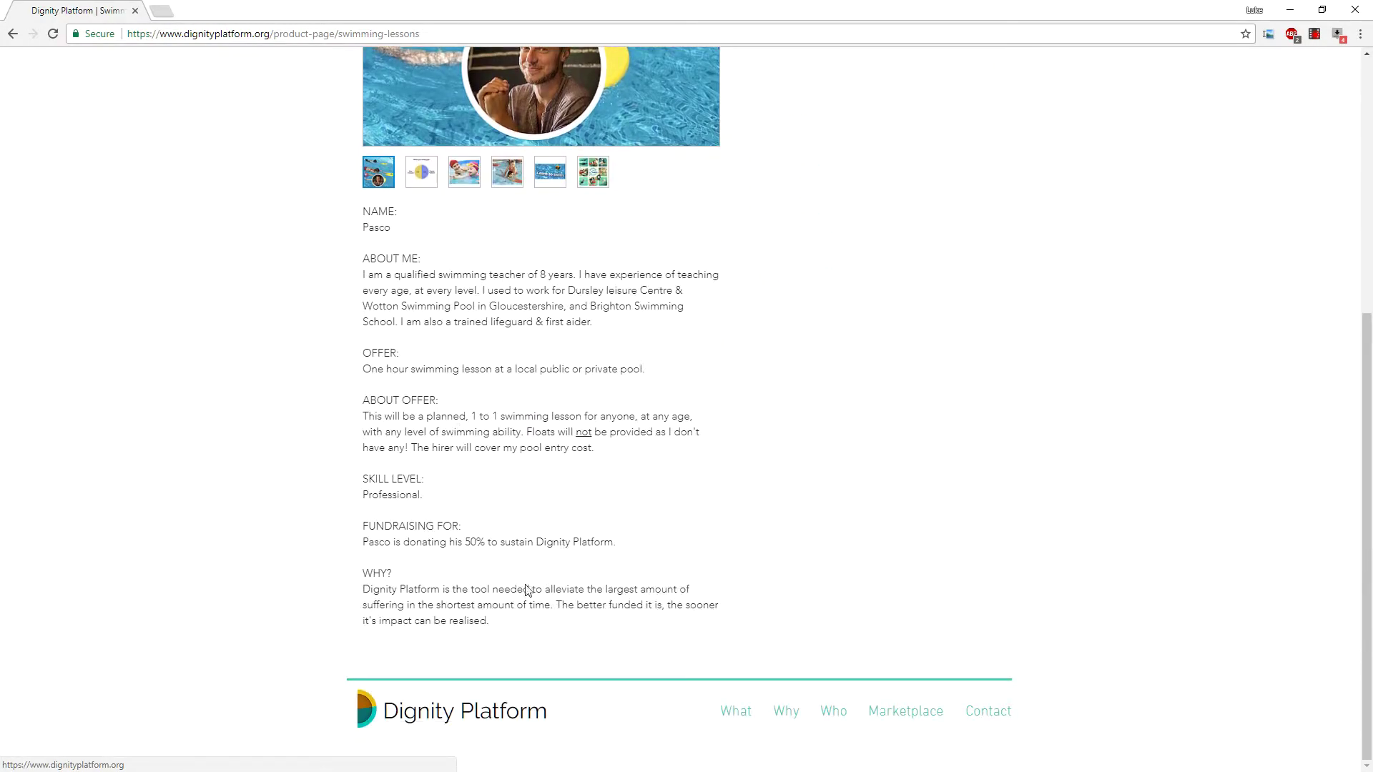
scroll(616, 299, "up", 2)
left_click(464, 316)
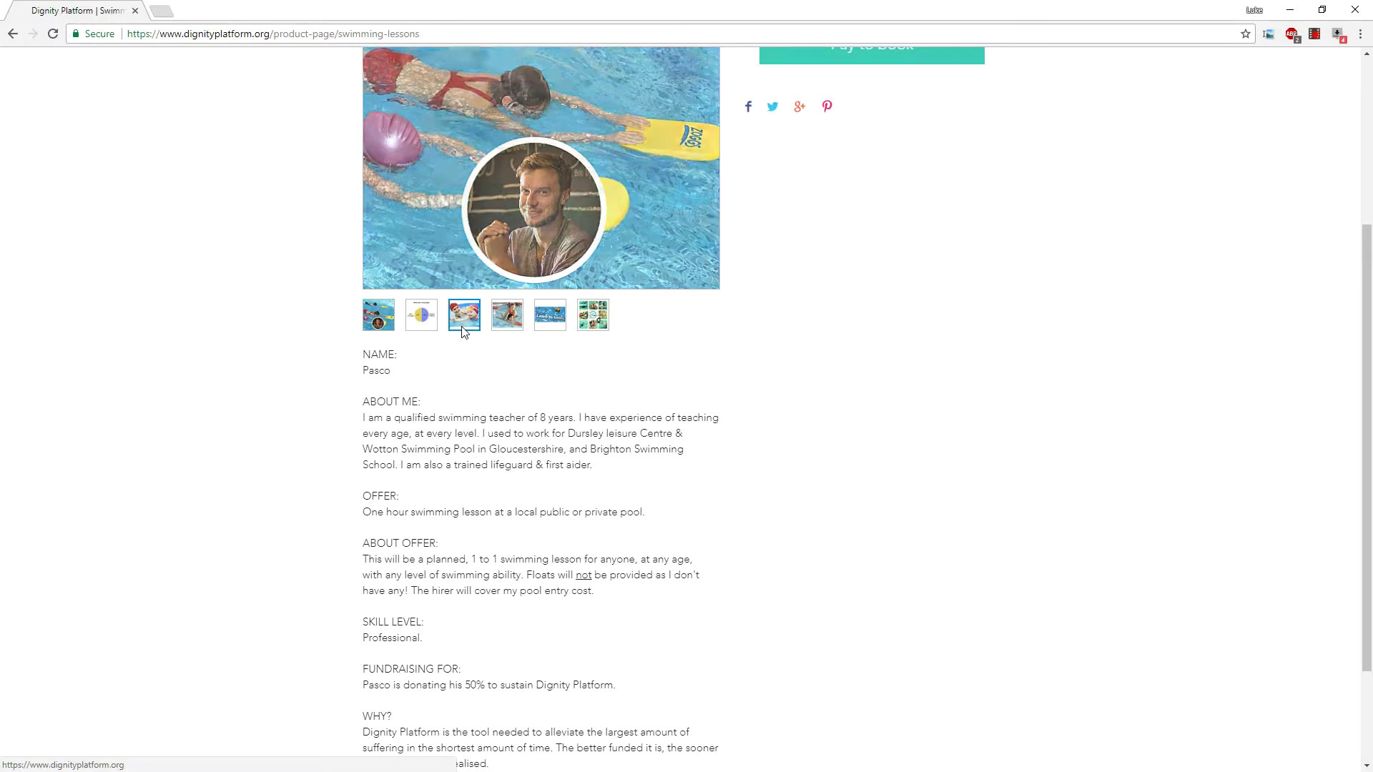
scroll(601, 322, "up", 3)
left_click(513, 542)
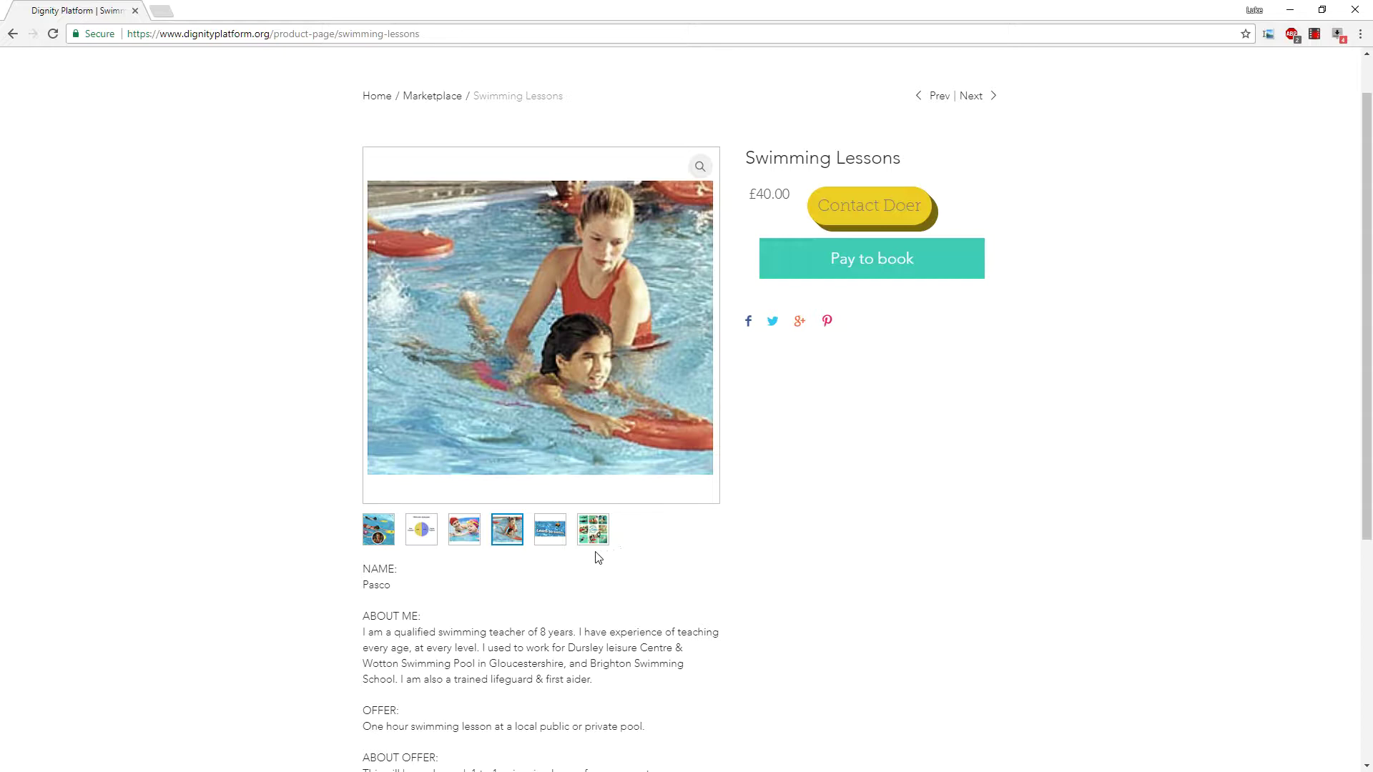
left_click(552, 537)
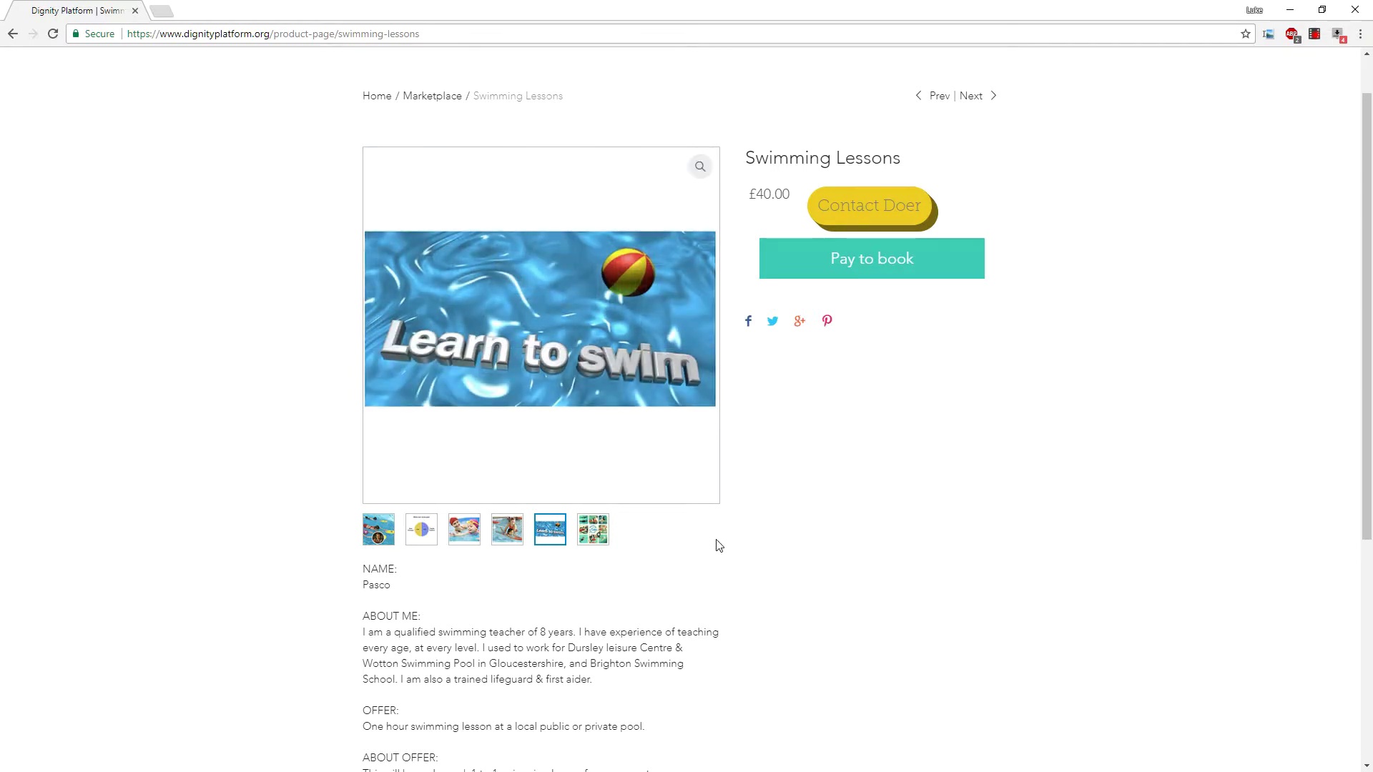
left_click(472, 531)
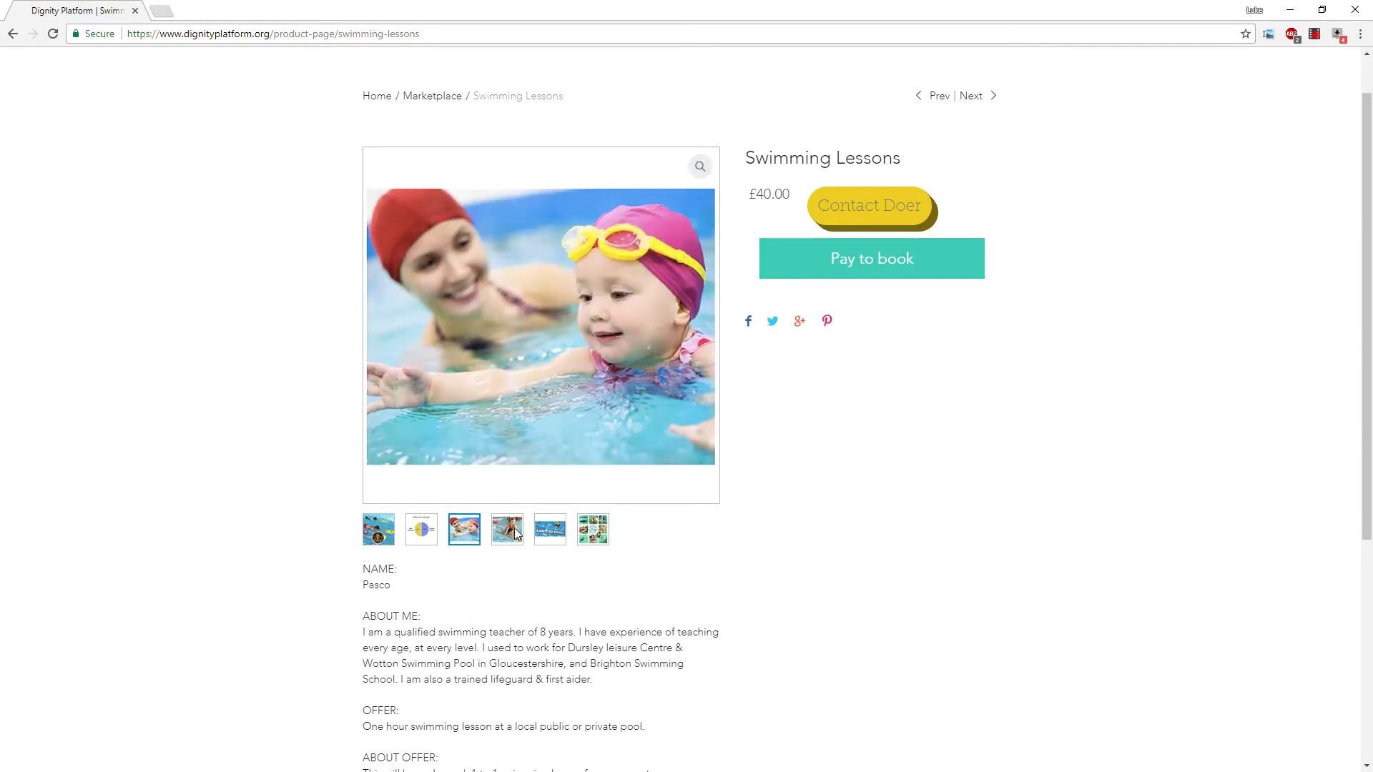
left_click(594, 531)
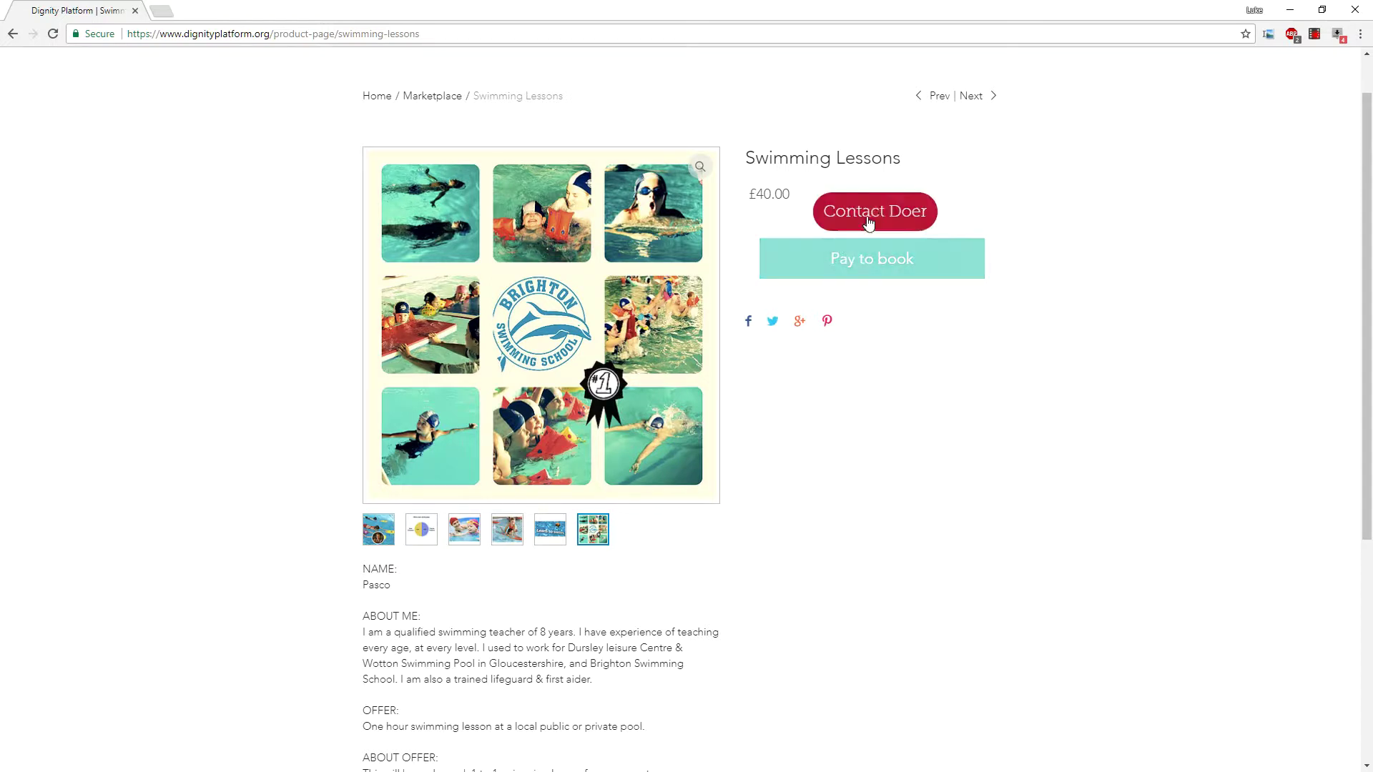
scroll(871, 229, "up", 1)
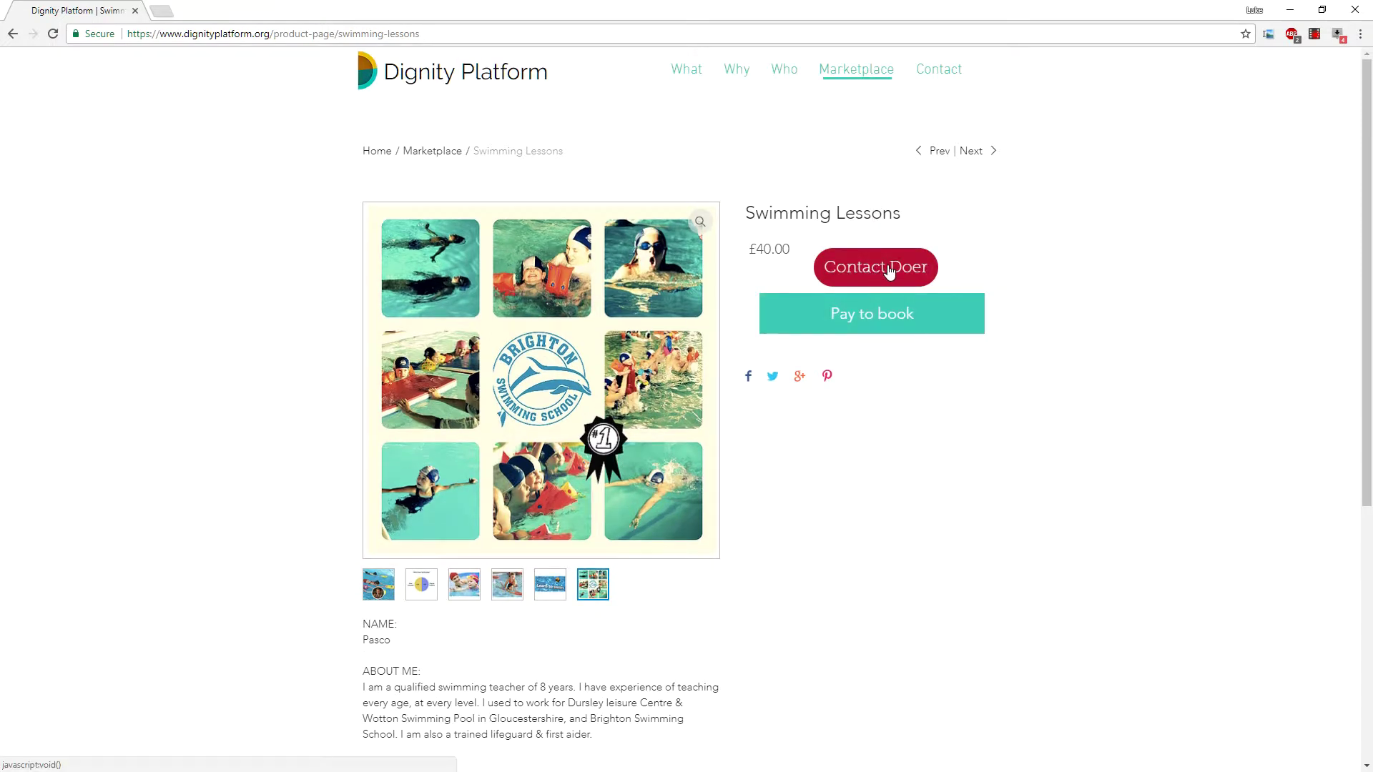
left_click(887, 265)
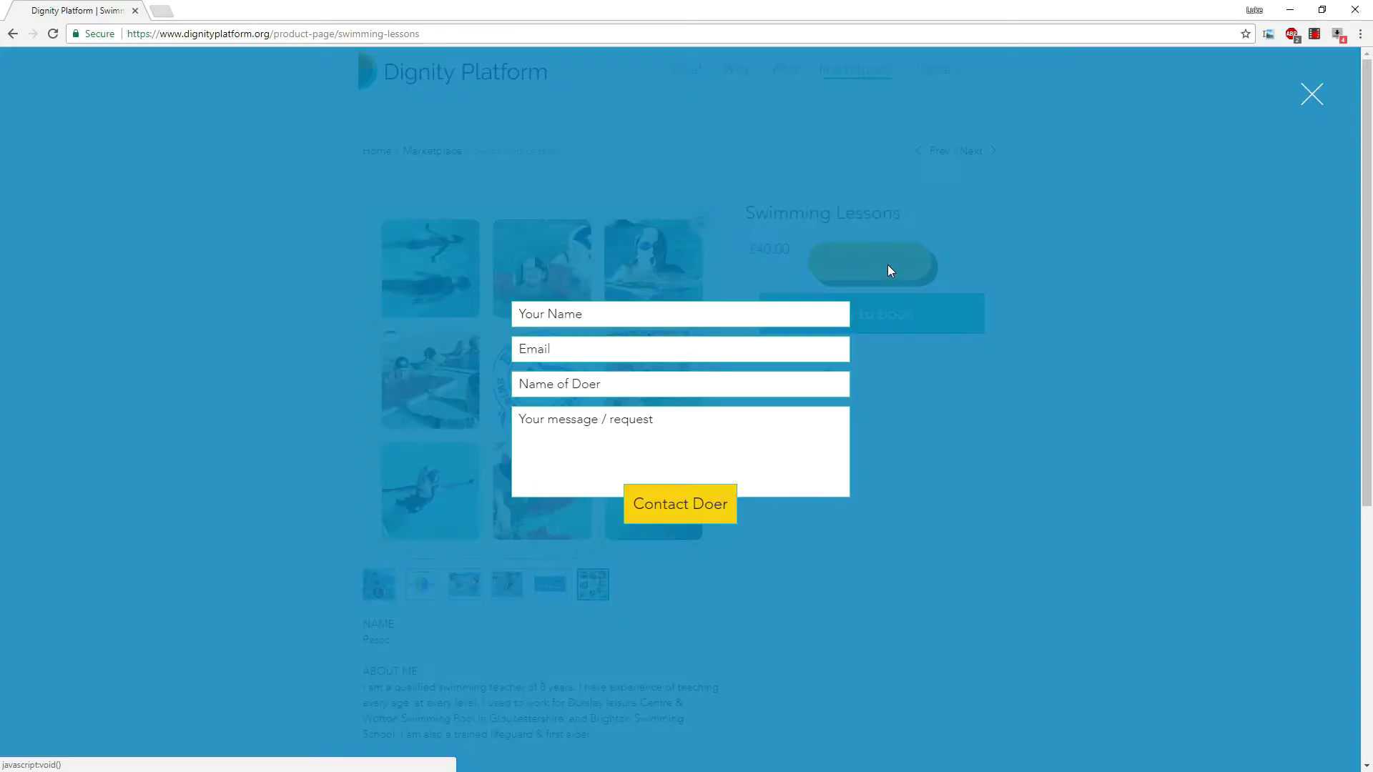
Enter the sender's name and email, then dismiss the contact form without writing a message.
left_click(604, 311)
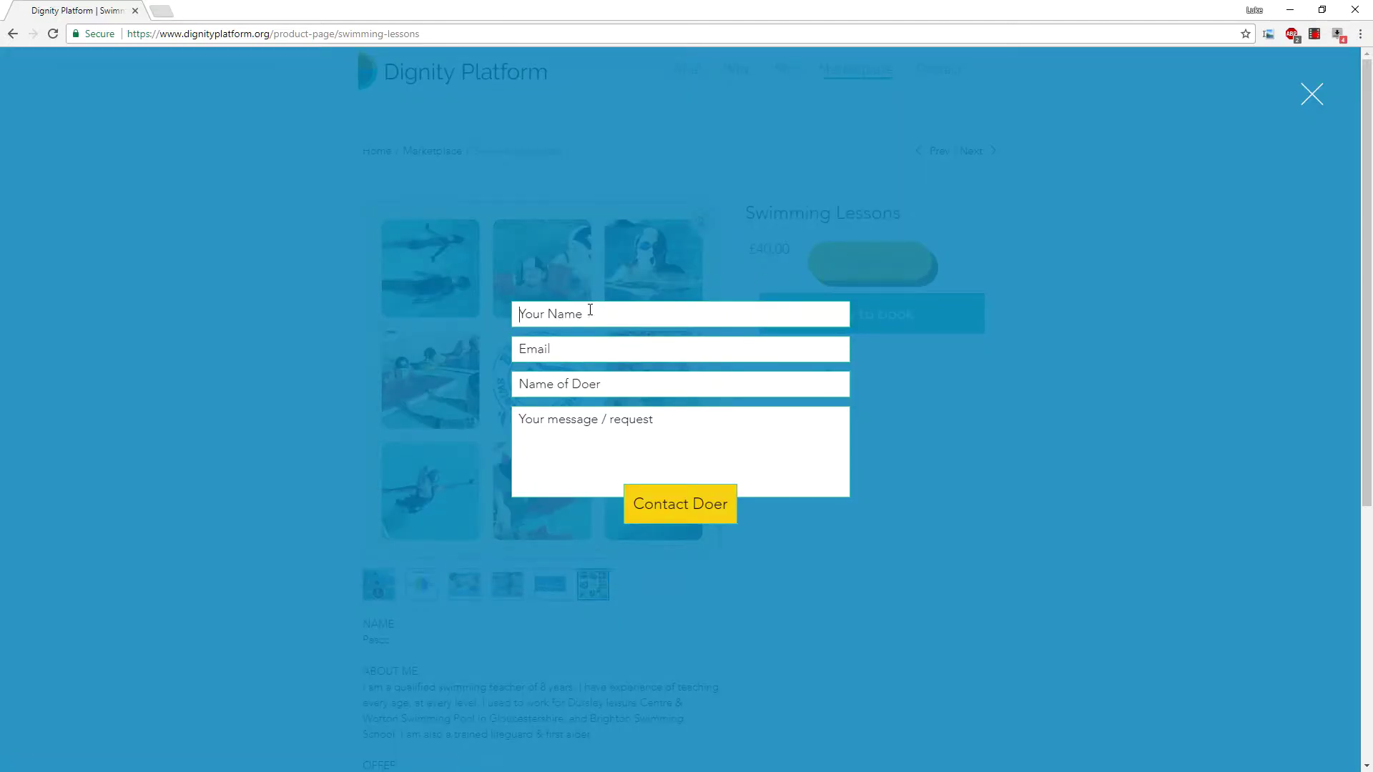
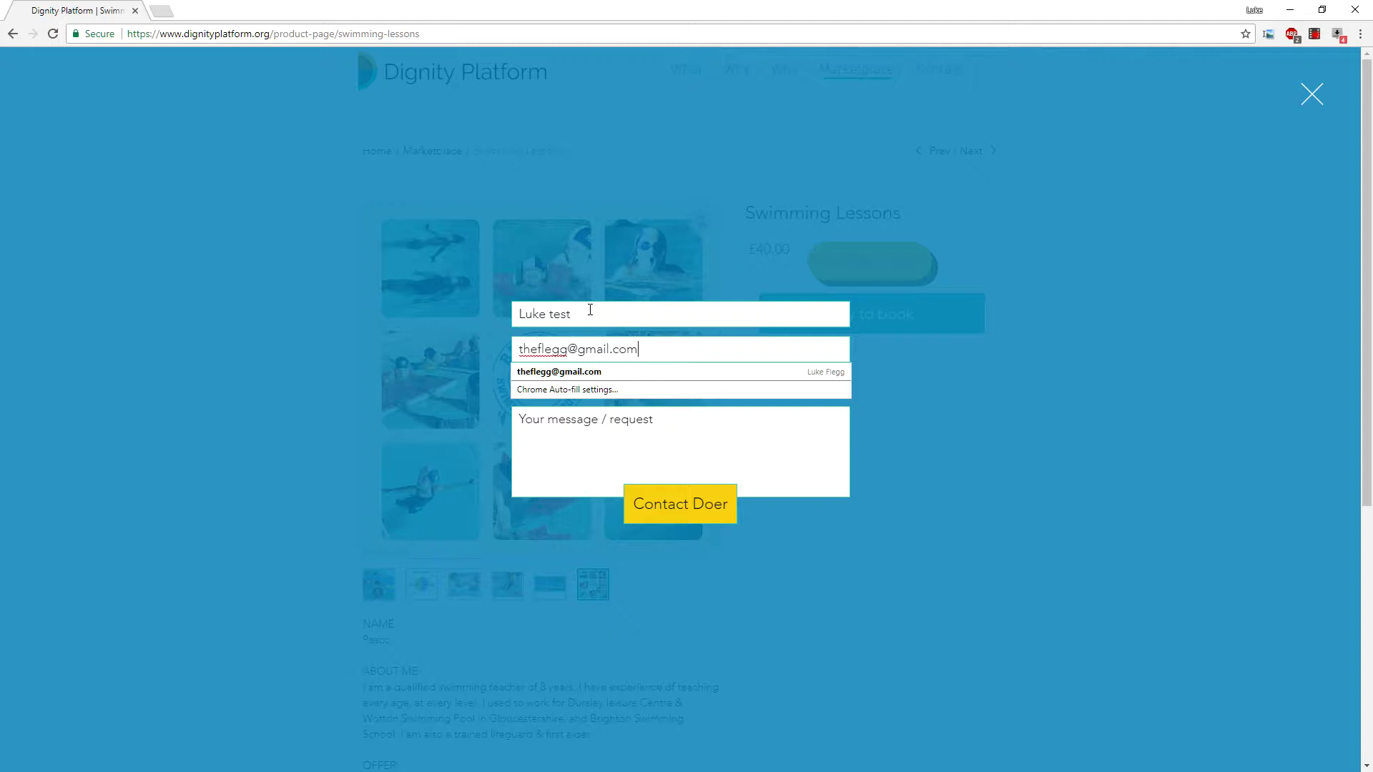
key("Tab")
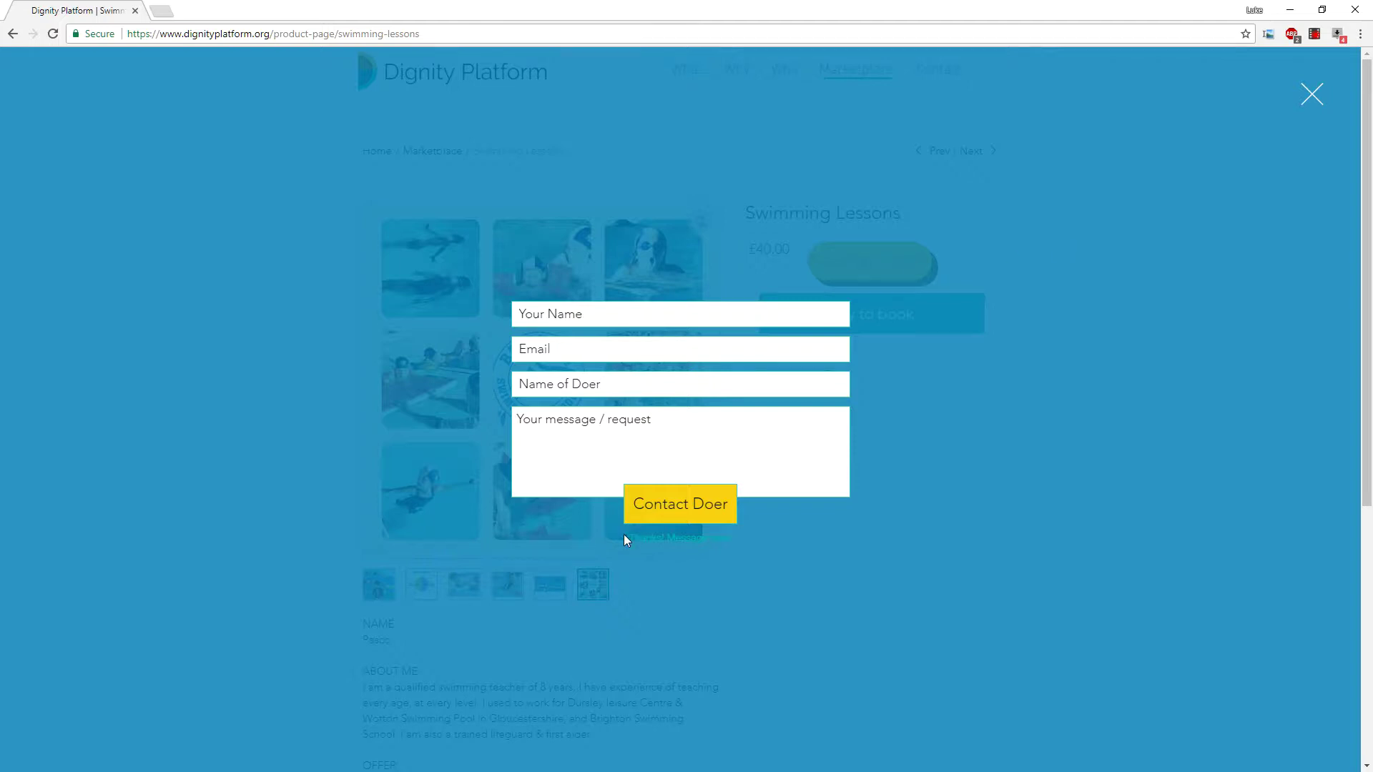
left_click_drag(624, 534, 763, 551)
left_click(724, 544)
left_click(941, 368)
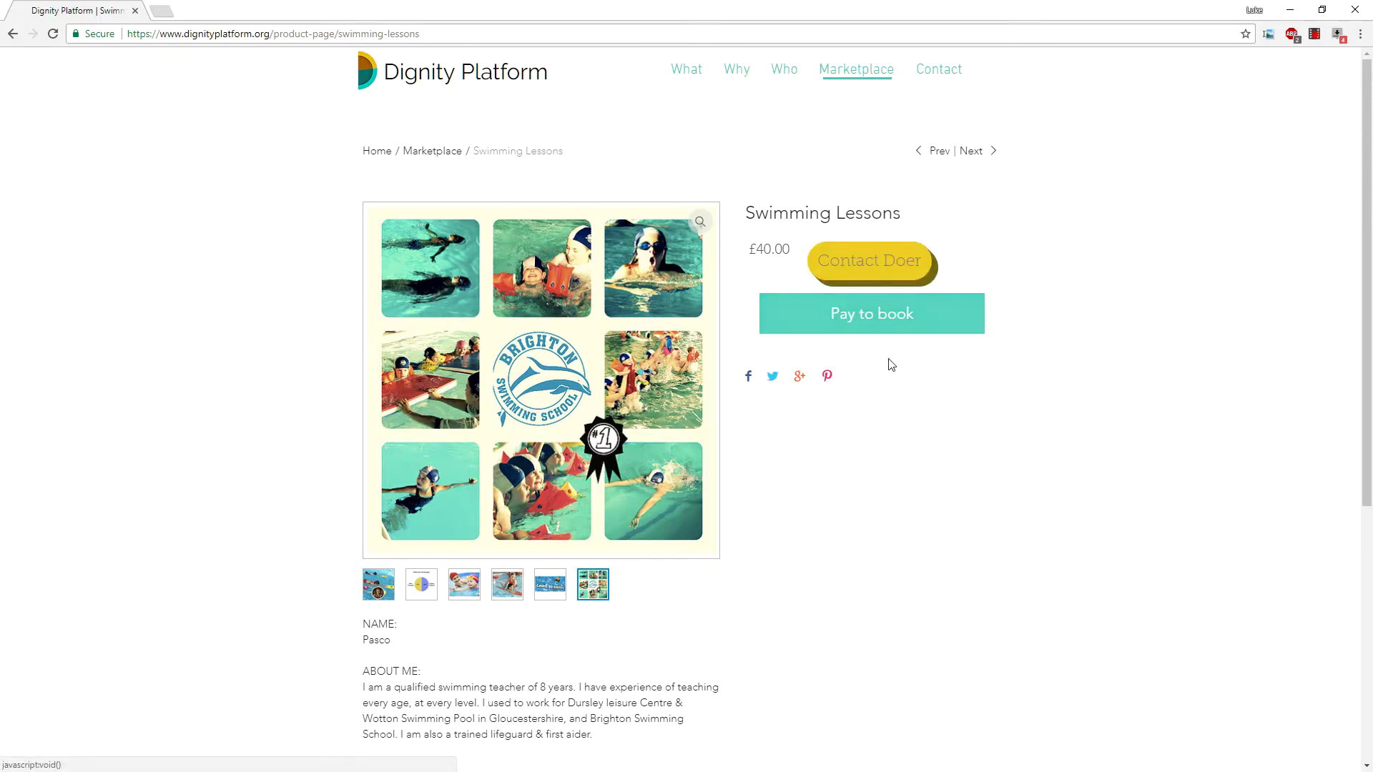
scroll(940, 432, "down", 10)
scroll(940, 429, "up", 10)
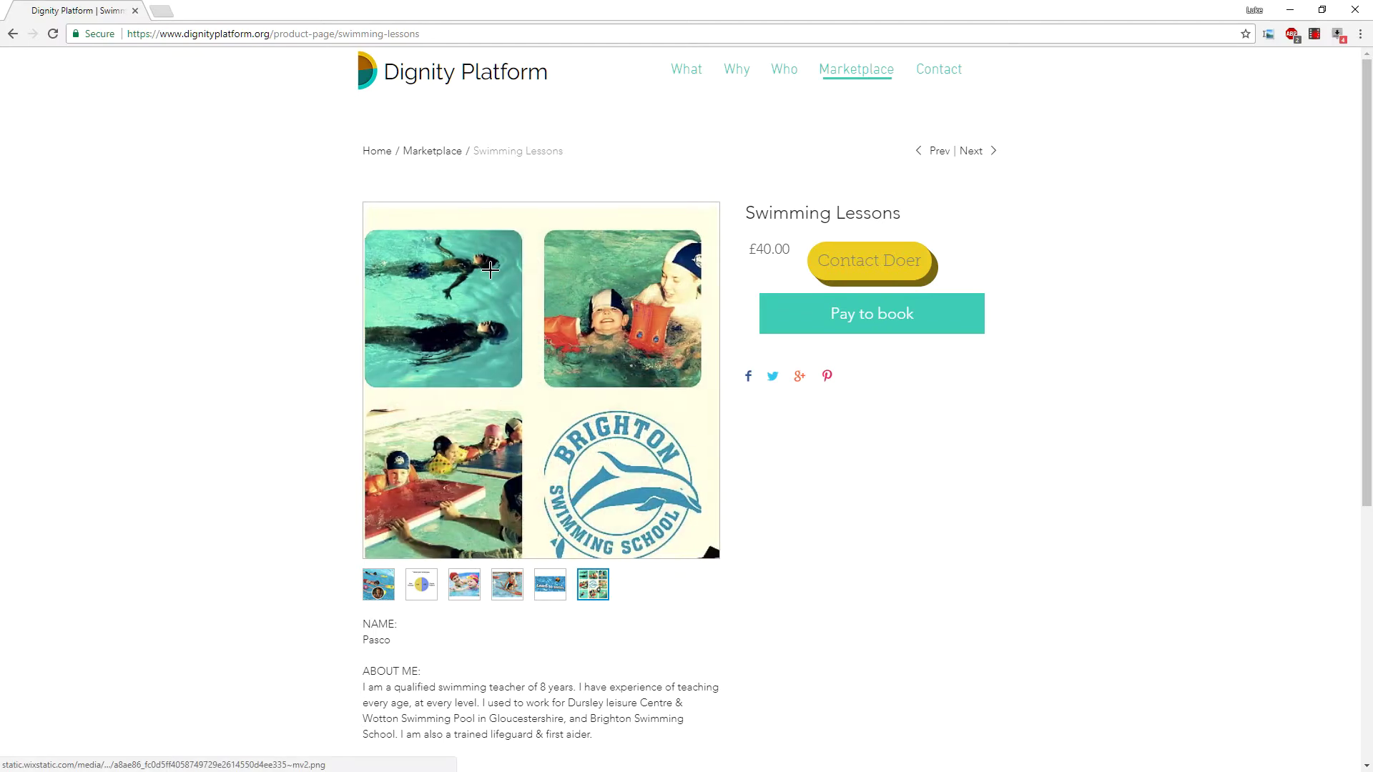
scroll(776, 347, "down", 1)
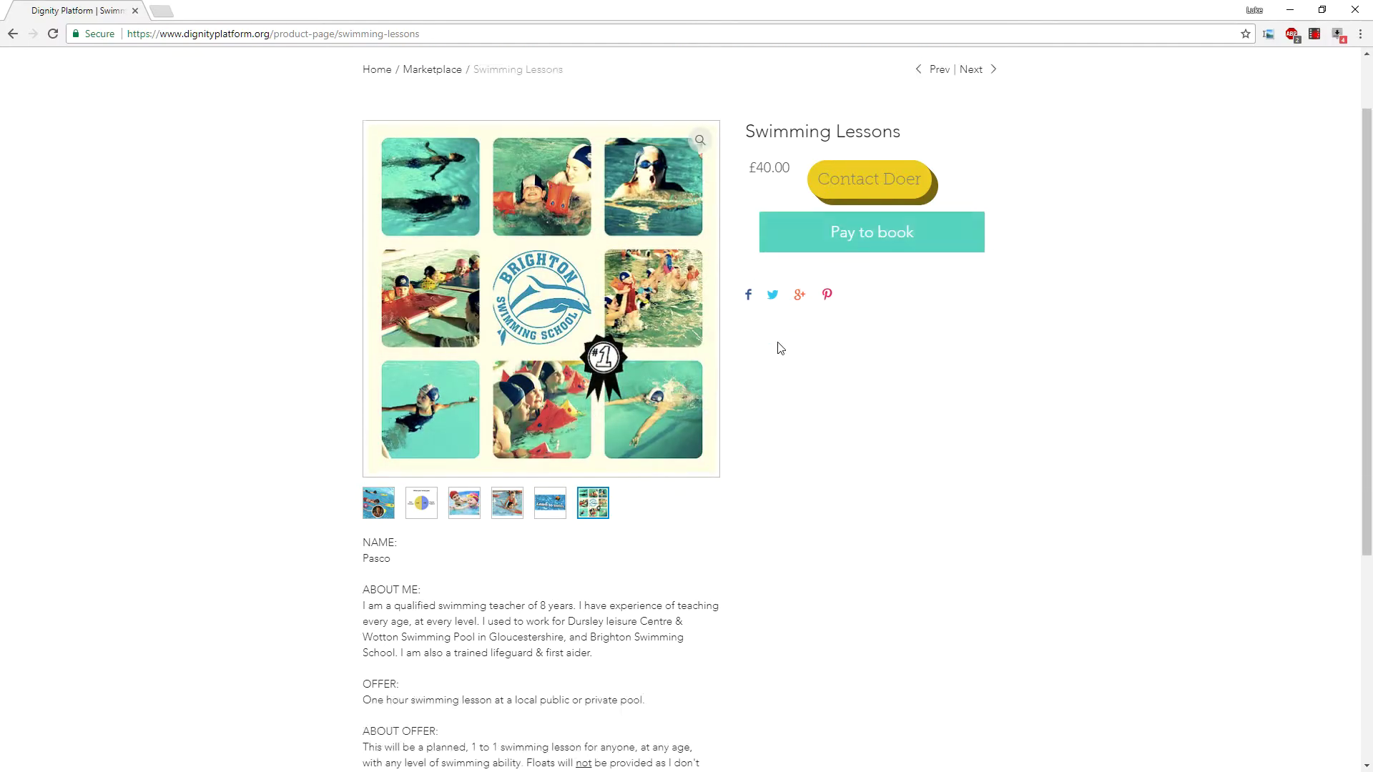
scroll(770, 356, "up", 1)
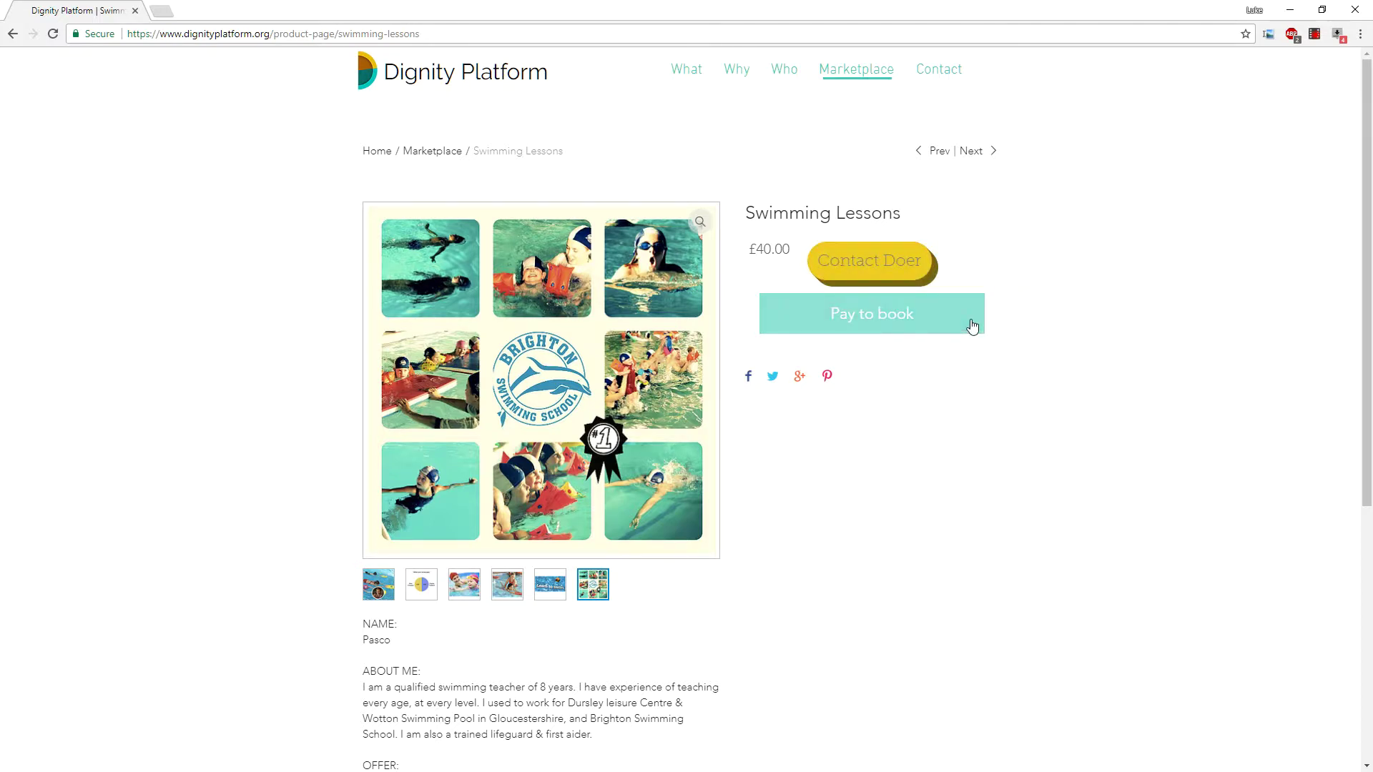
Book Swimming Lessons into the cart and remove Music Mastering from it.
left_click(895, 329)
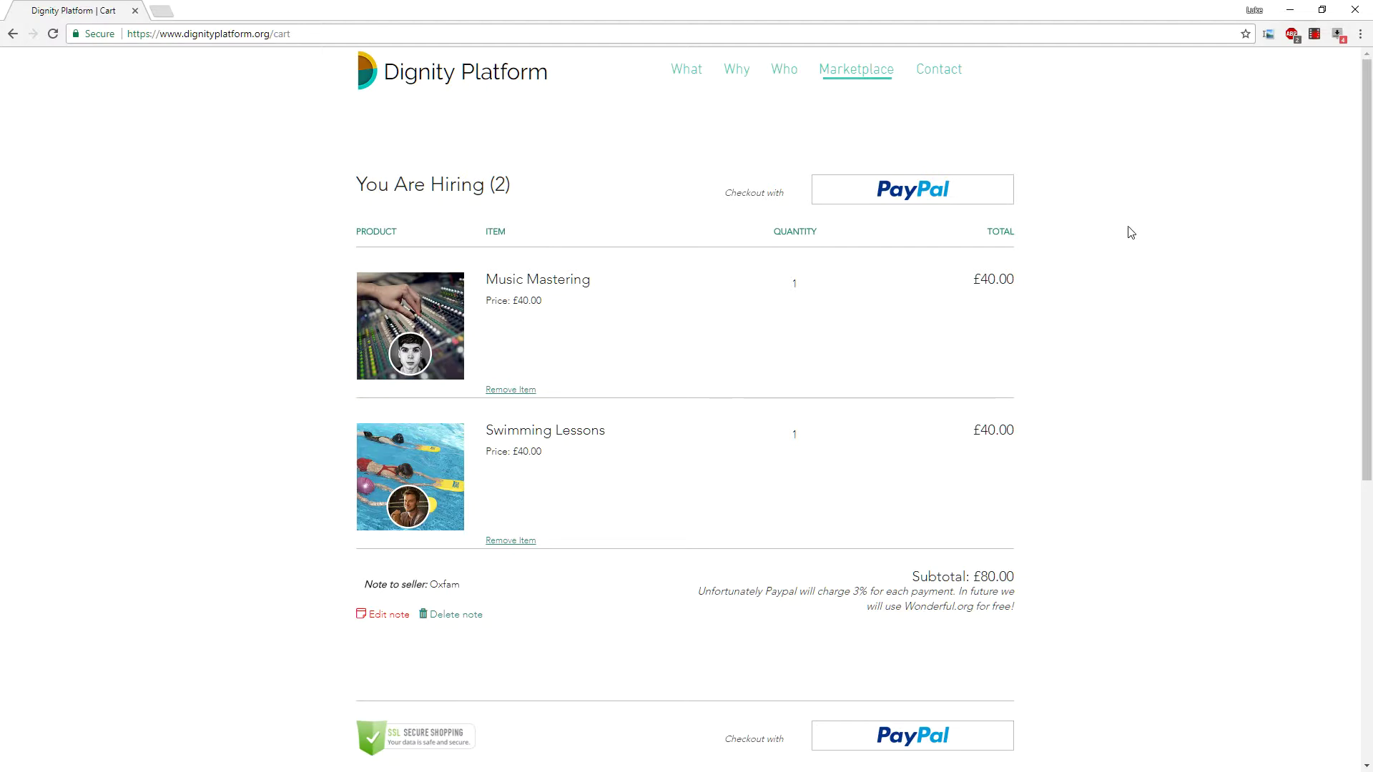
left_click(512, 390)
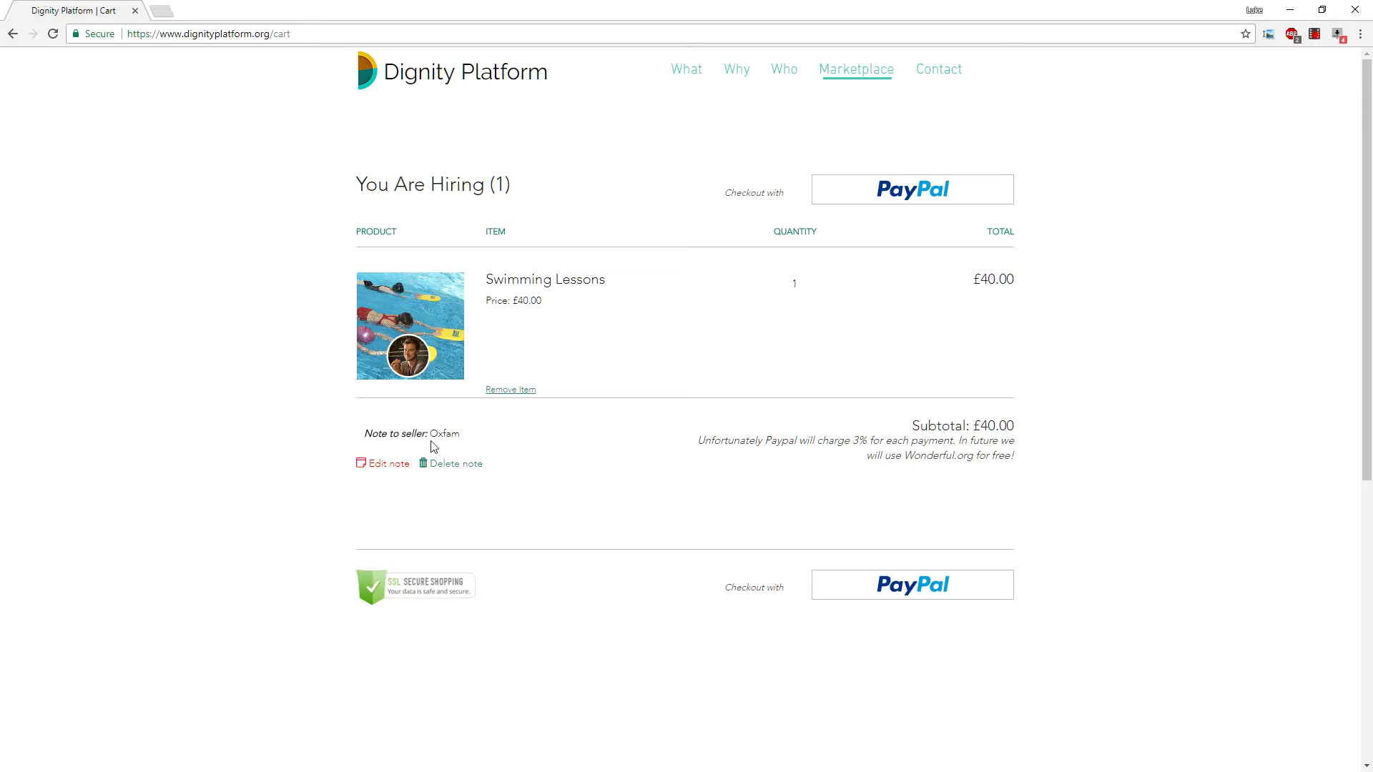
Delete the Oxfam seller note and add a second Swimming Lessons booking to the cart.
left_click(452, 464)
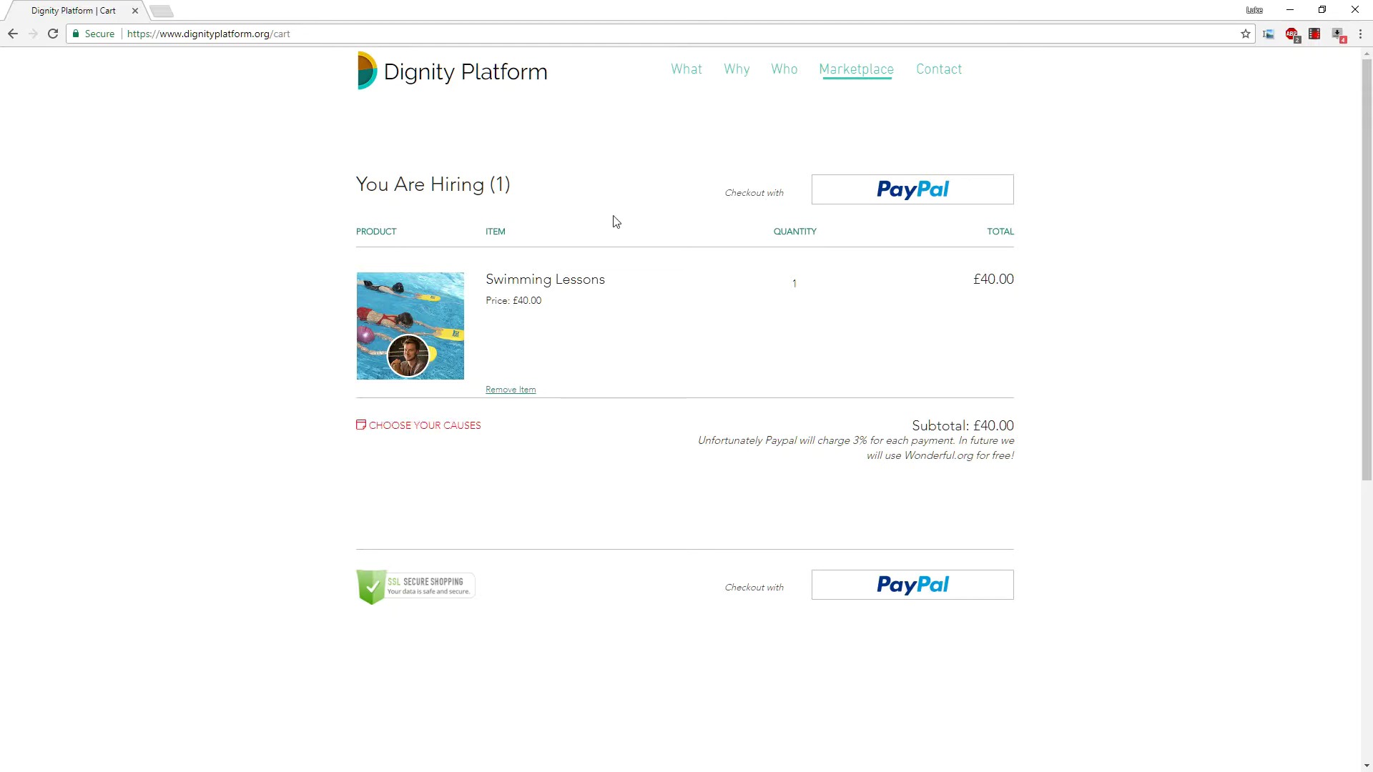
key("alt+Left")
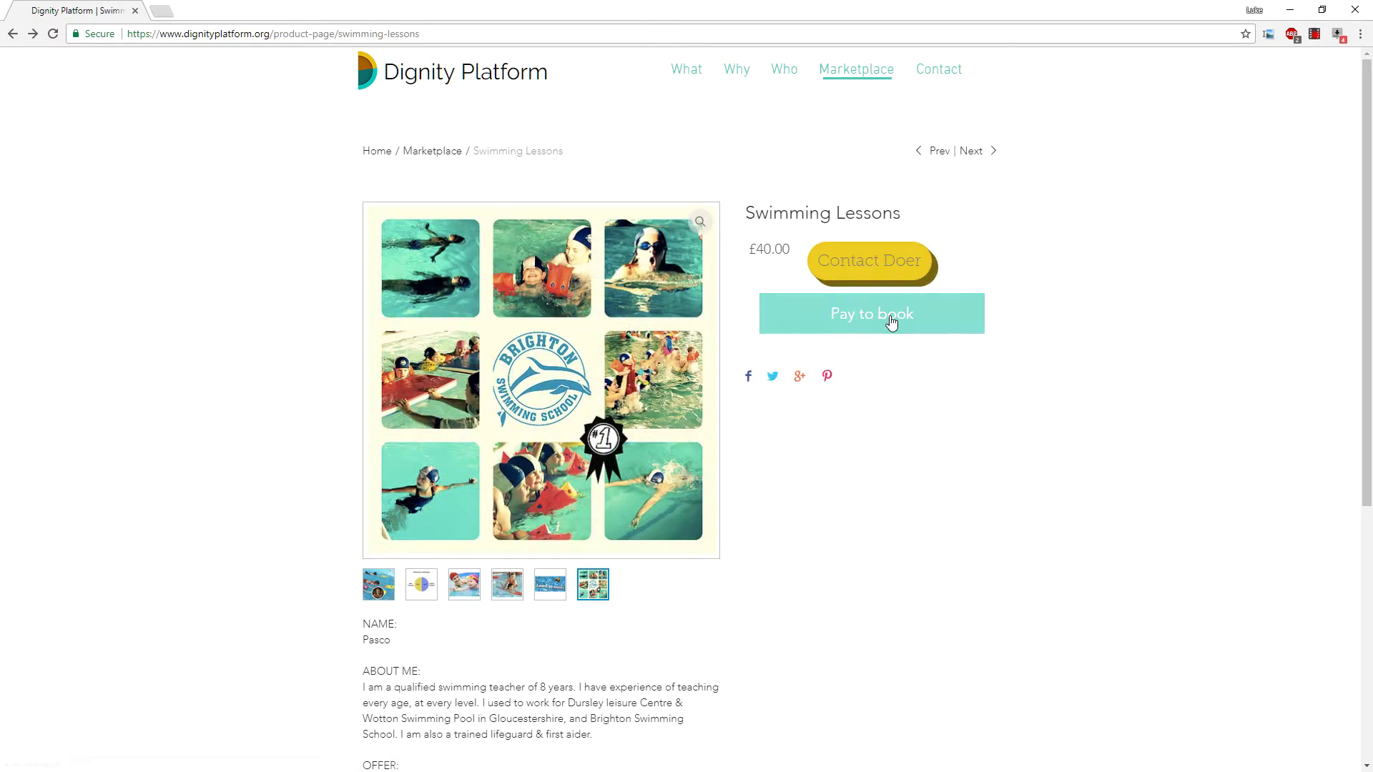
left_click(890, 322)
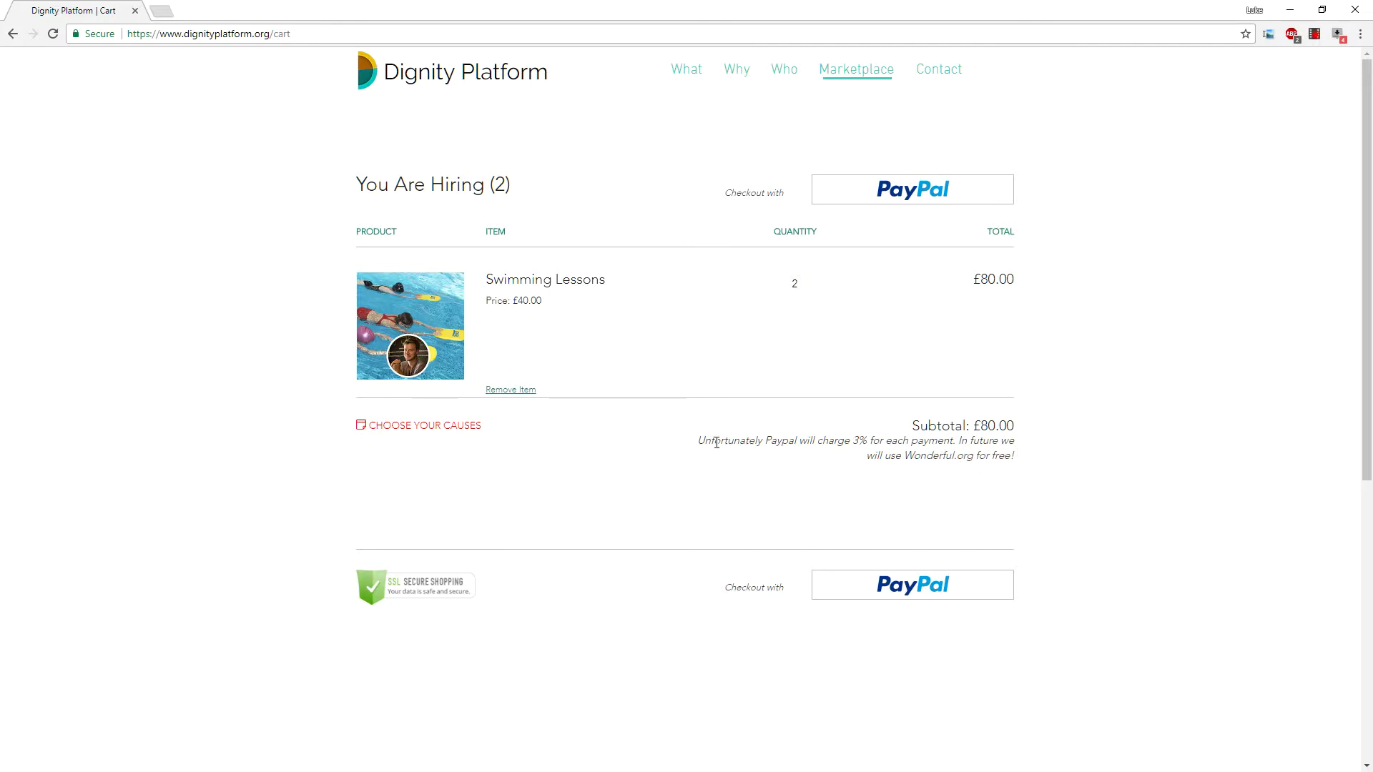
Highlight the PayPal 3% fee note, the £80.00 total and the £80.00 subtotal.
left_click_drag(702, 440, 1026, 444)
left_click(1013, 457)
left_click_drag(856, 445, 874, 442)
left_click(874, 443)
left_click_drag(976, 279, 1015, 282)
left_click(998, 262)
left_click_drag(990, 231, 1020, 236)
left_click_drag(921, 426, 1005, 426)
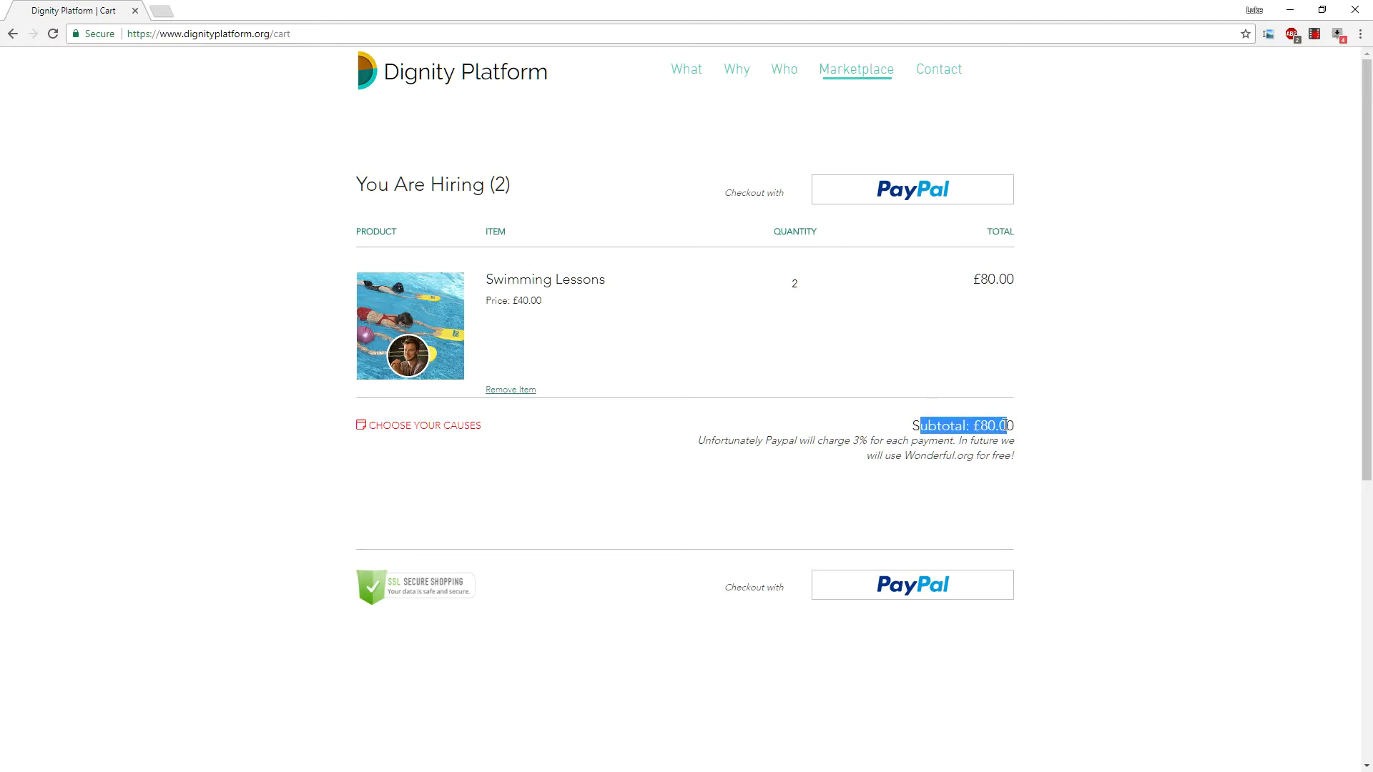
left_click(990, 228)
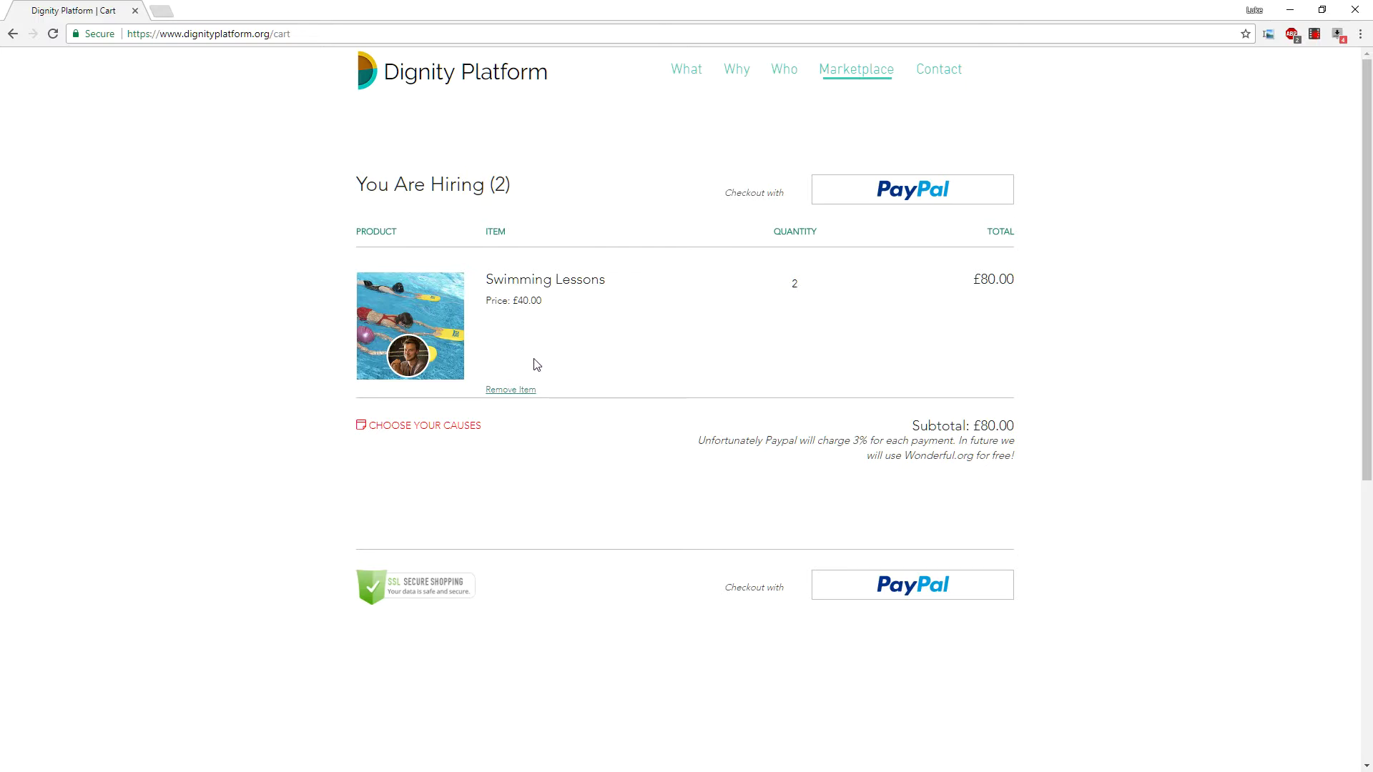
Remove Swimming Lessons from the cart, then rebook it once from the Marketplace at £40.00.
left_click(505, 392)
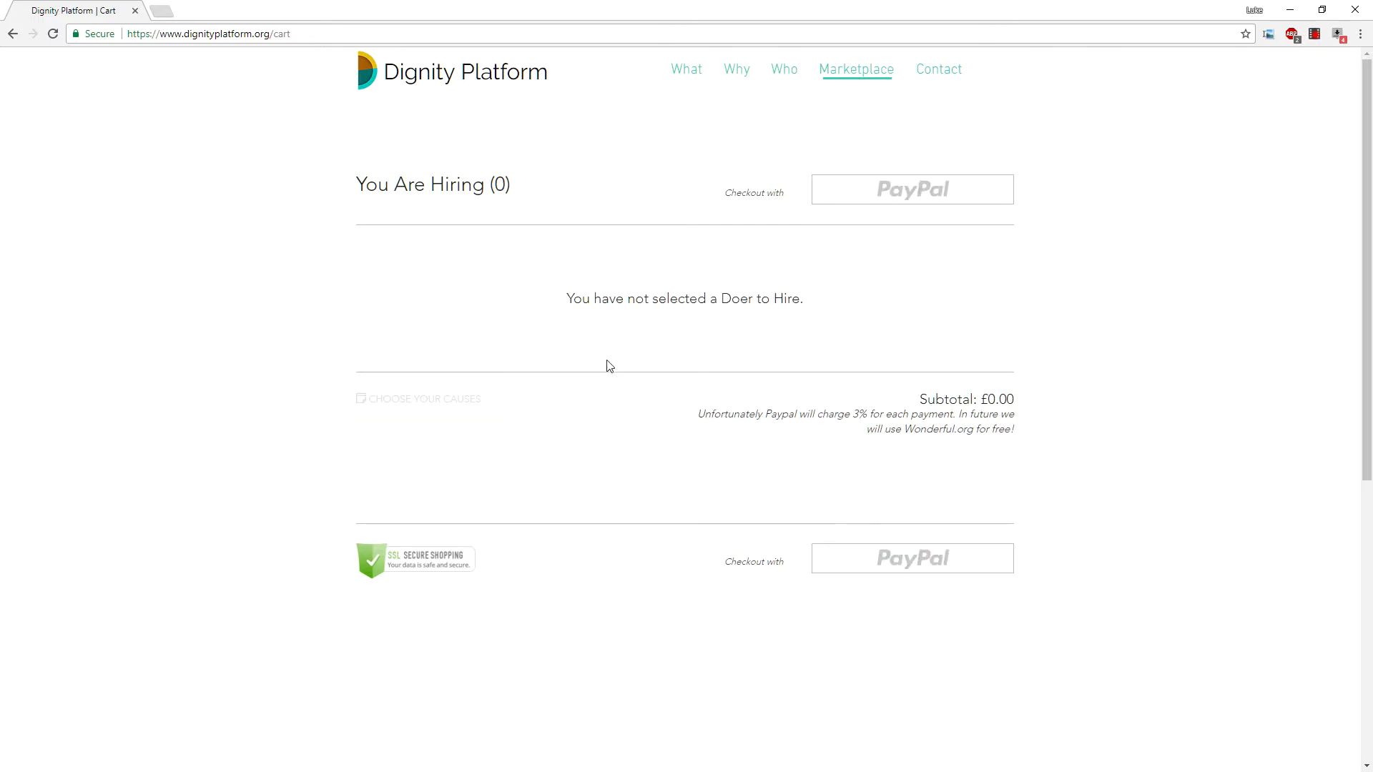
left_click(850, 73)
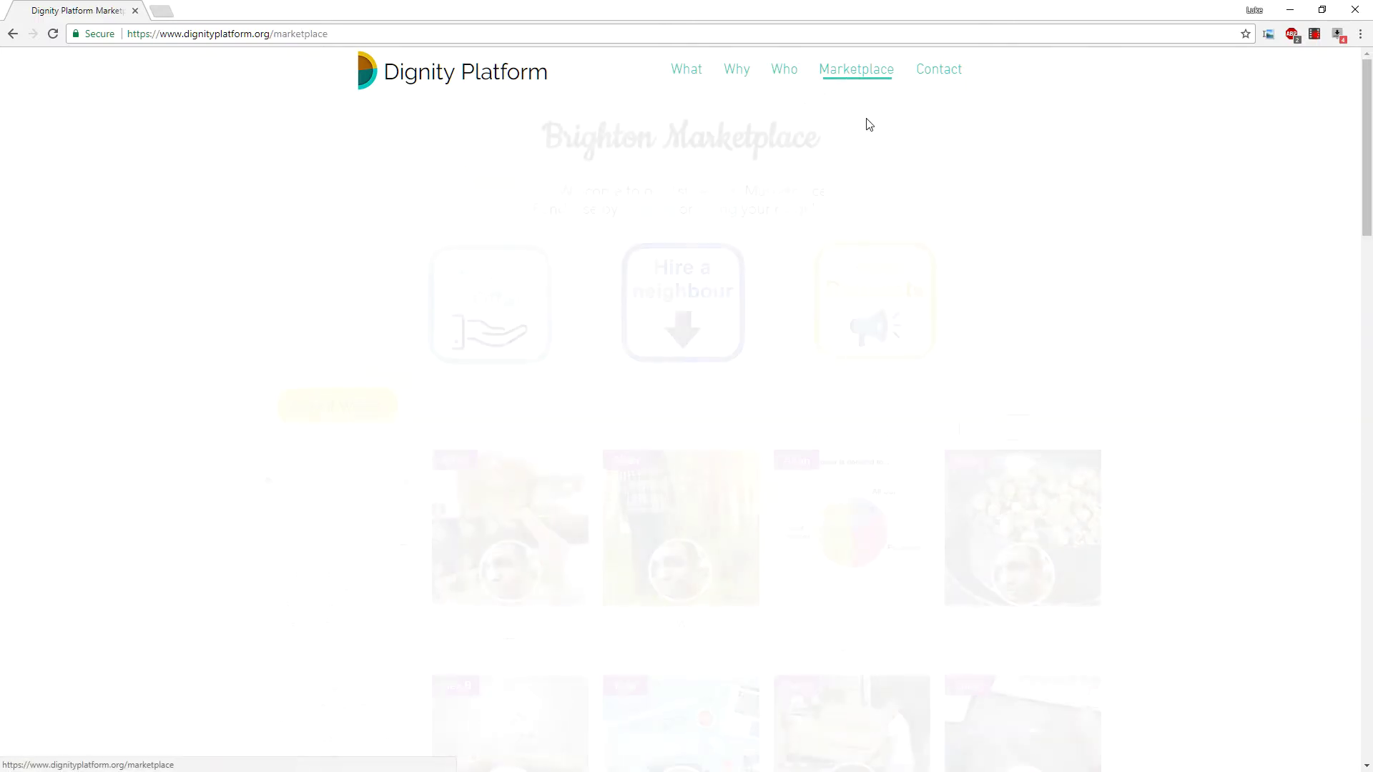
scroll(1106, 214, "down", 7)
scroll(1234, 340, "down", 15)
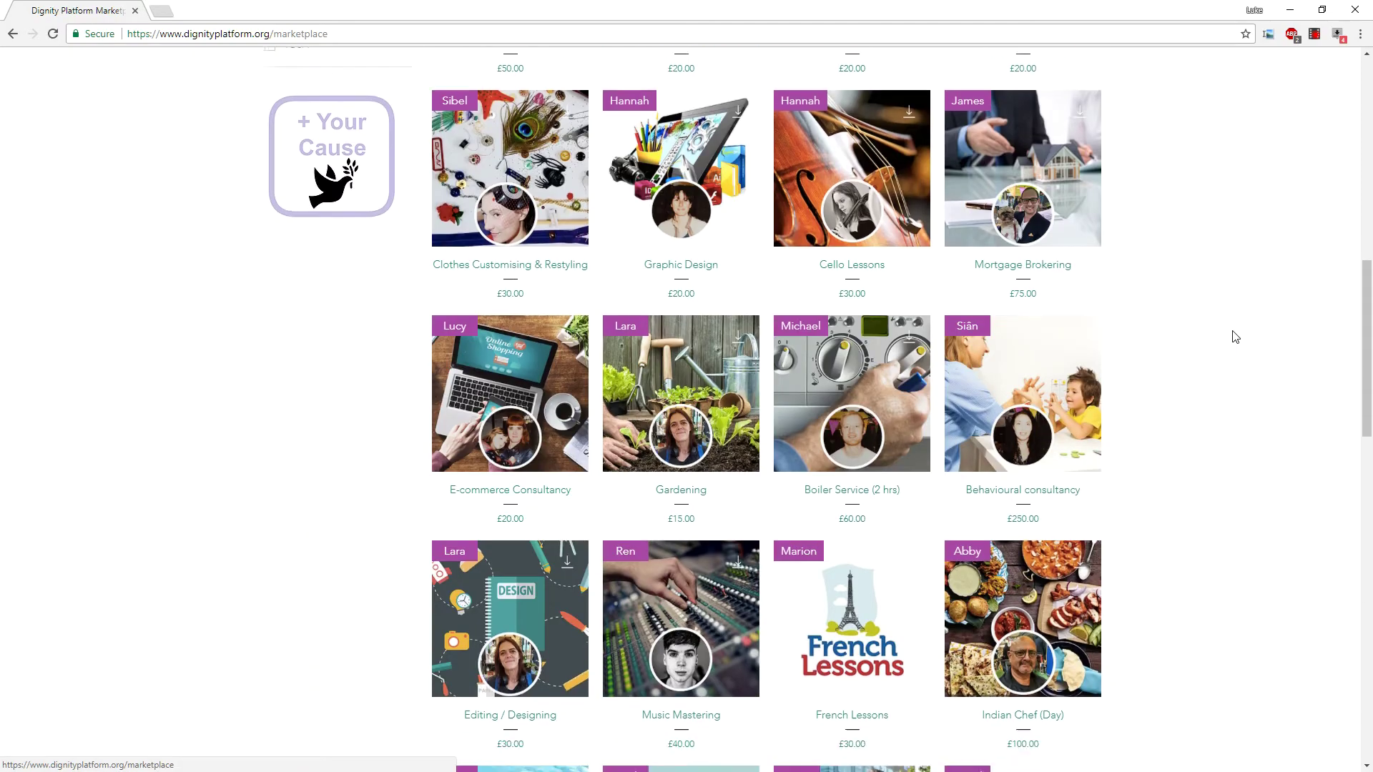
scroll(1228, 348, "up", 7)
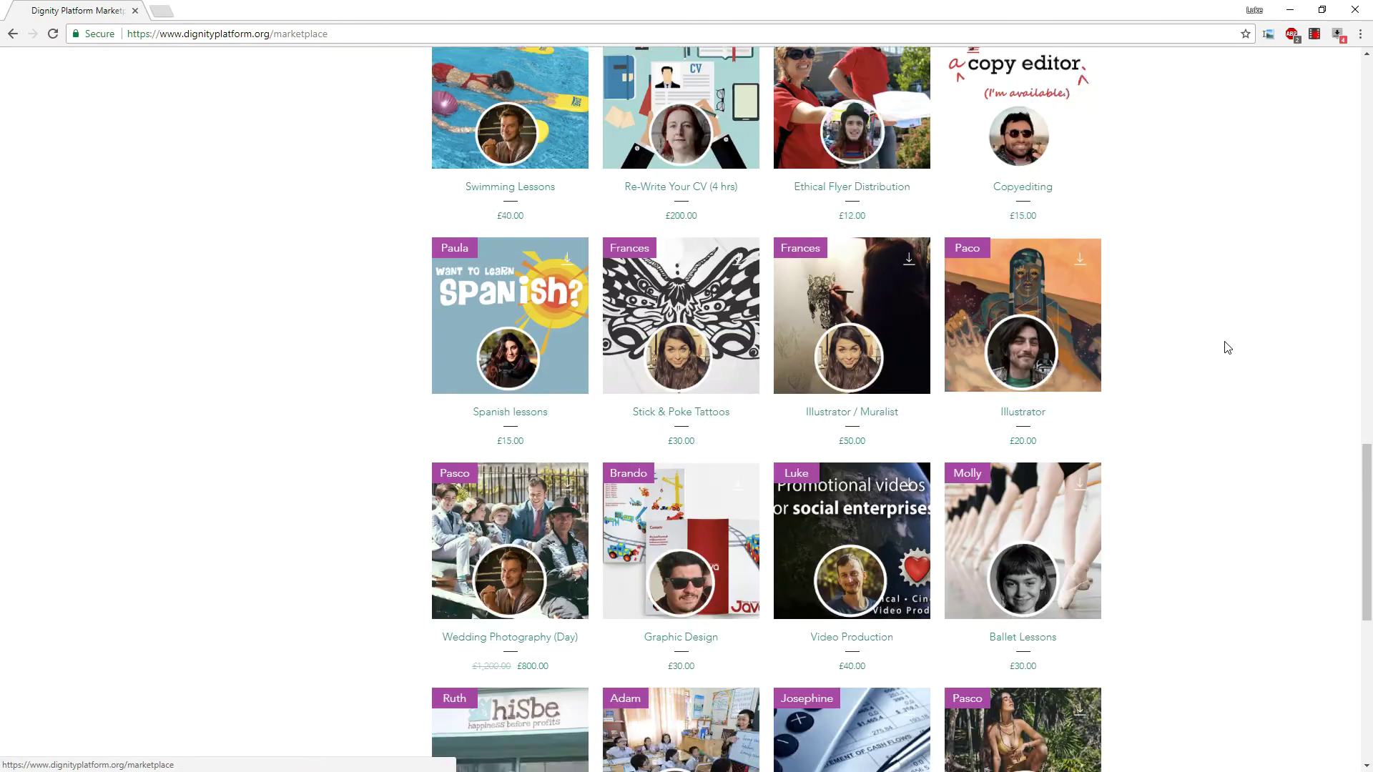
scroll(1137, 347, "down", 5)
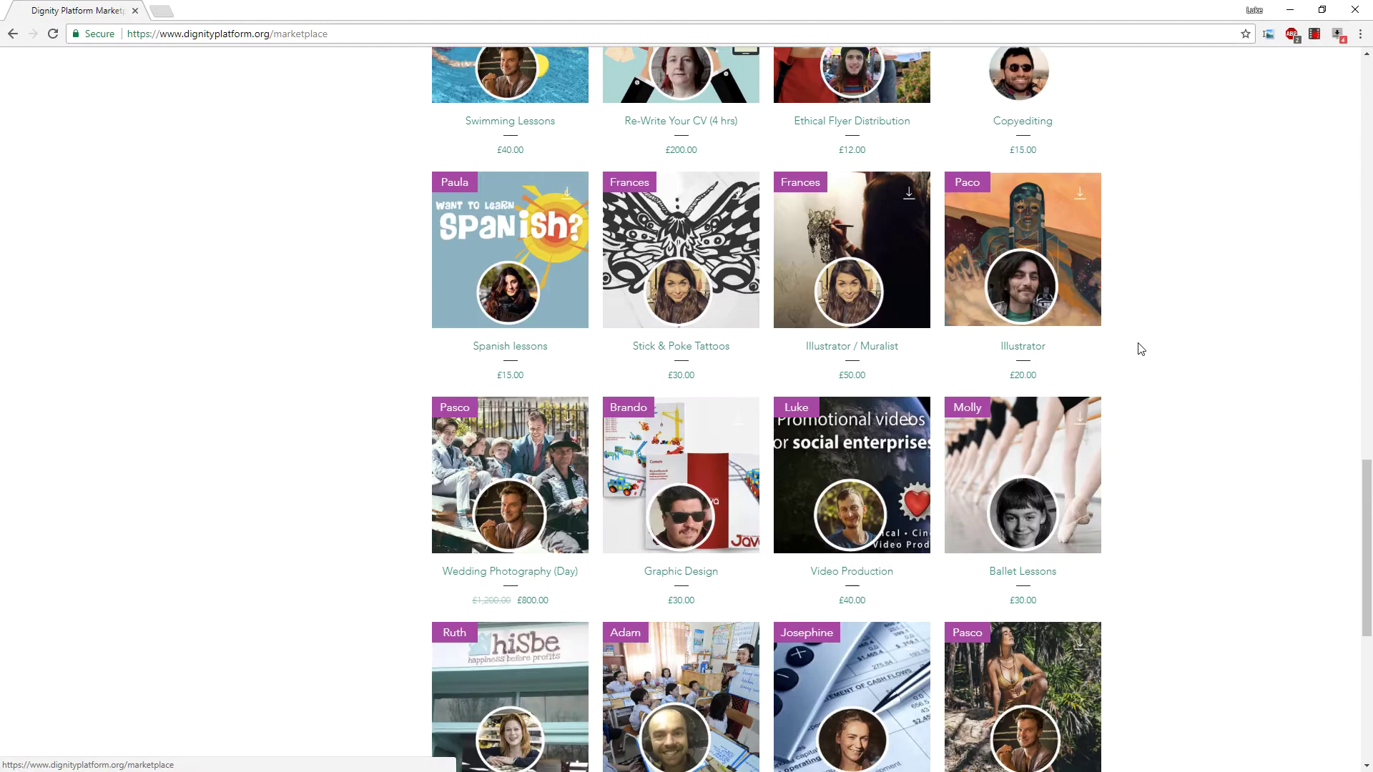
scroll(1137, 346, "up", 5)
left_click(528, 406)
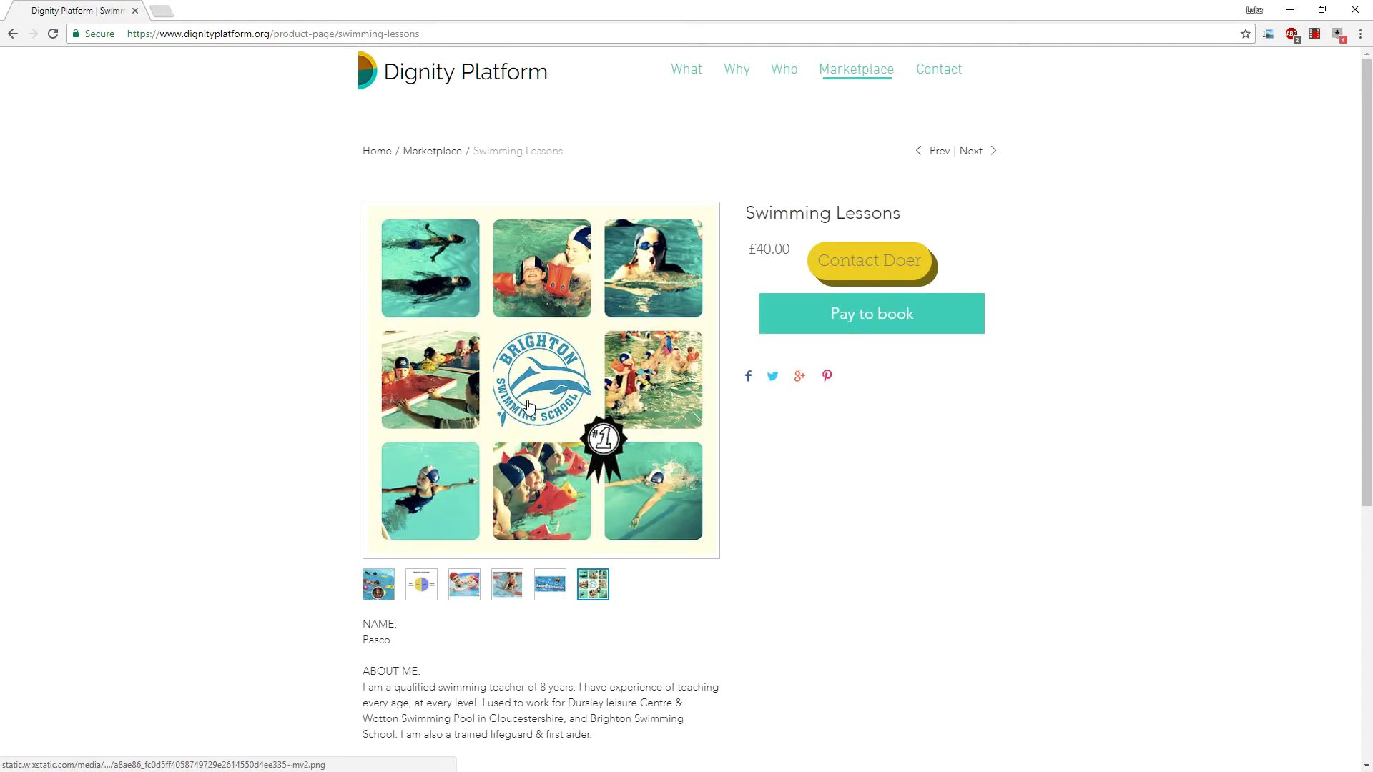
left_click(870, 312)
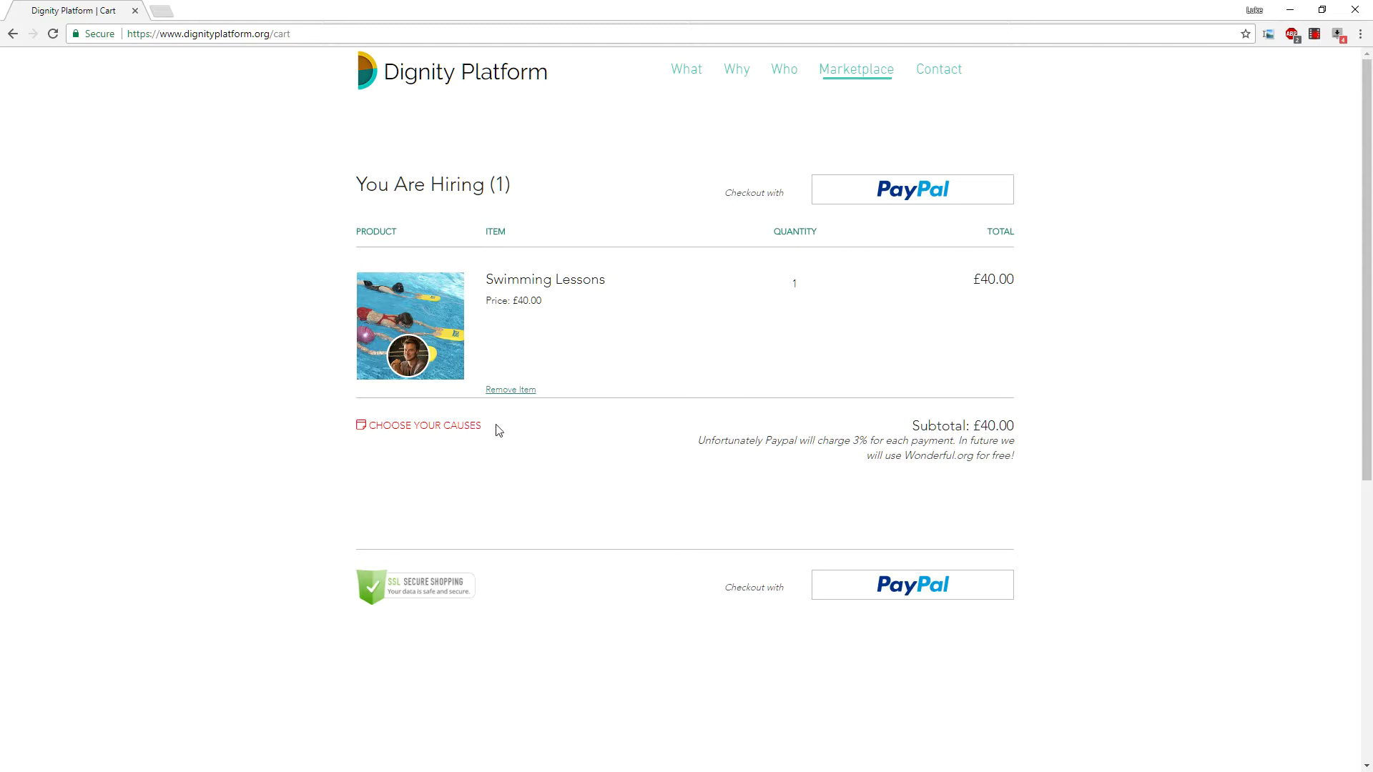
Type 'Hummingbird project' as the cause, replace it with 'Dig', then reload the cart.
left_click(453, 431)
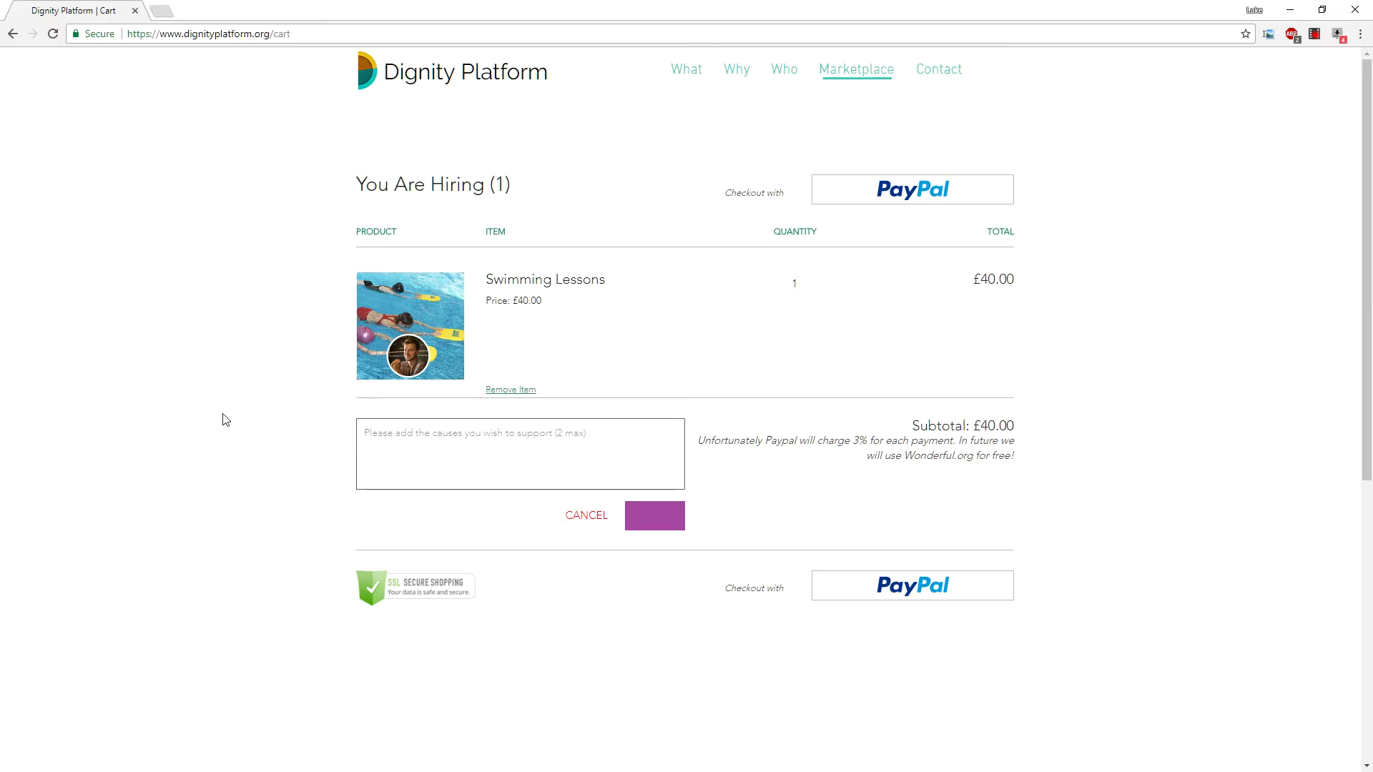
type("Hummingbird ")
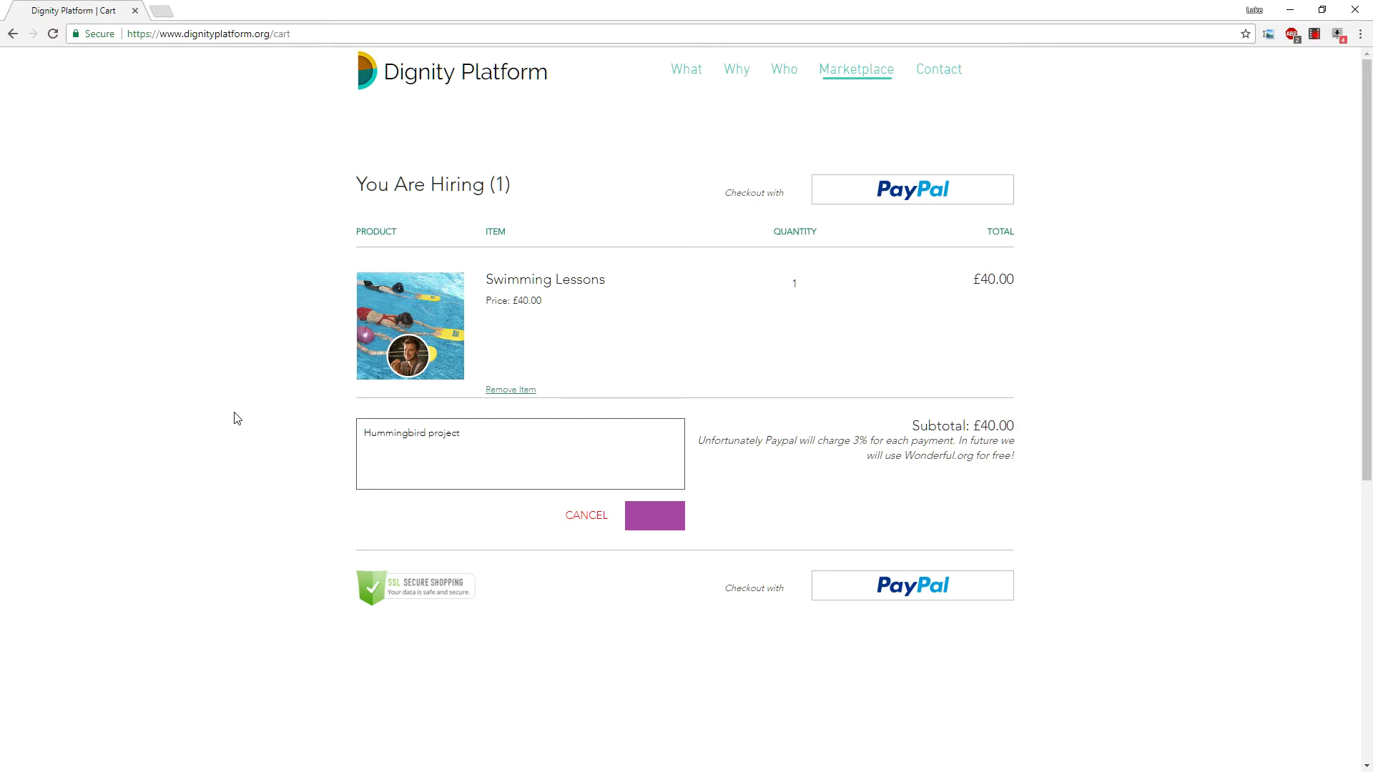
type("project")
key("ctrl+a")
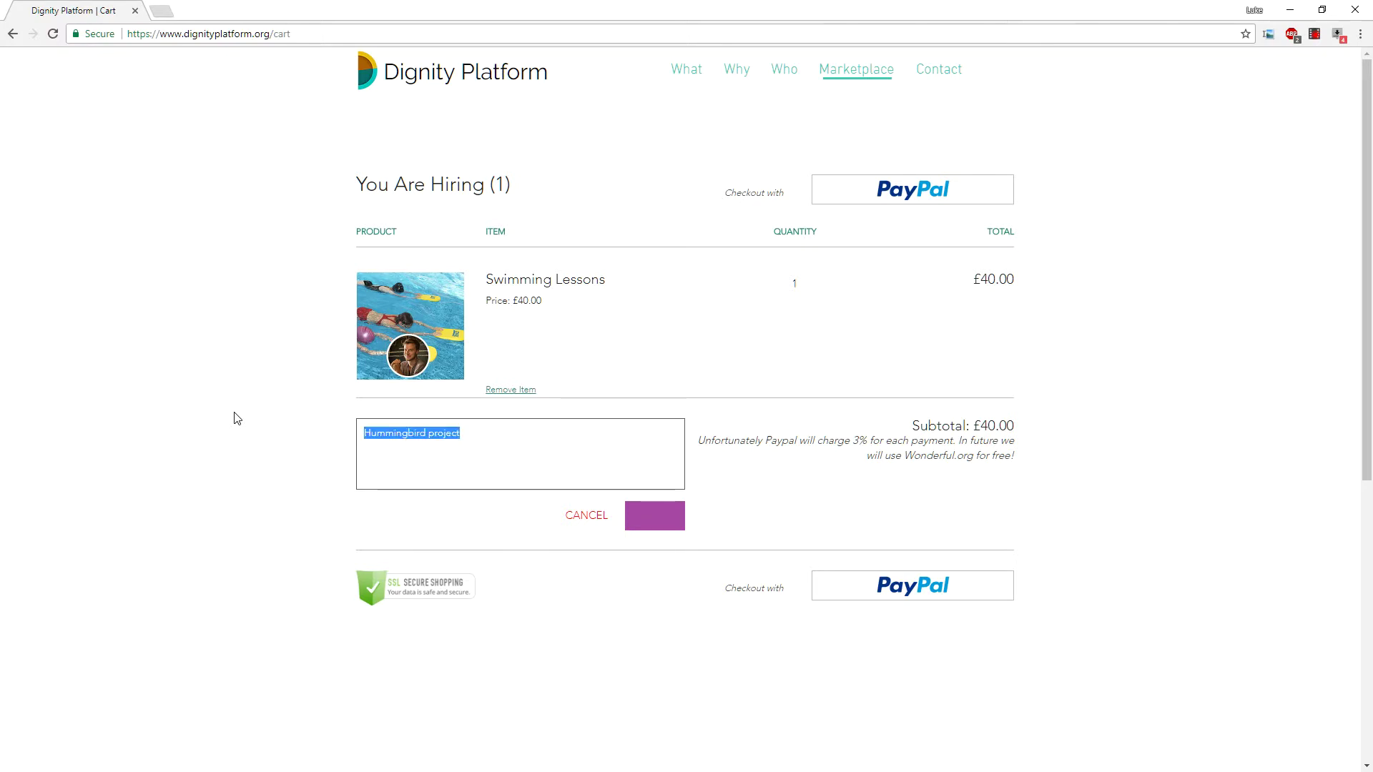
type("Dignity platform")
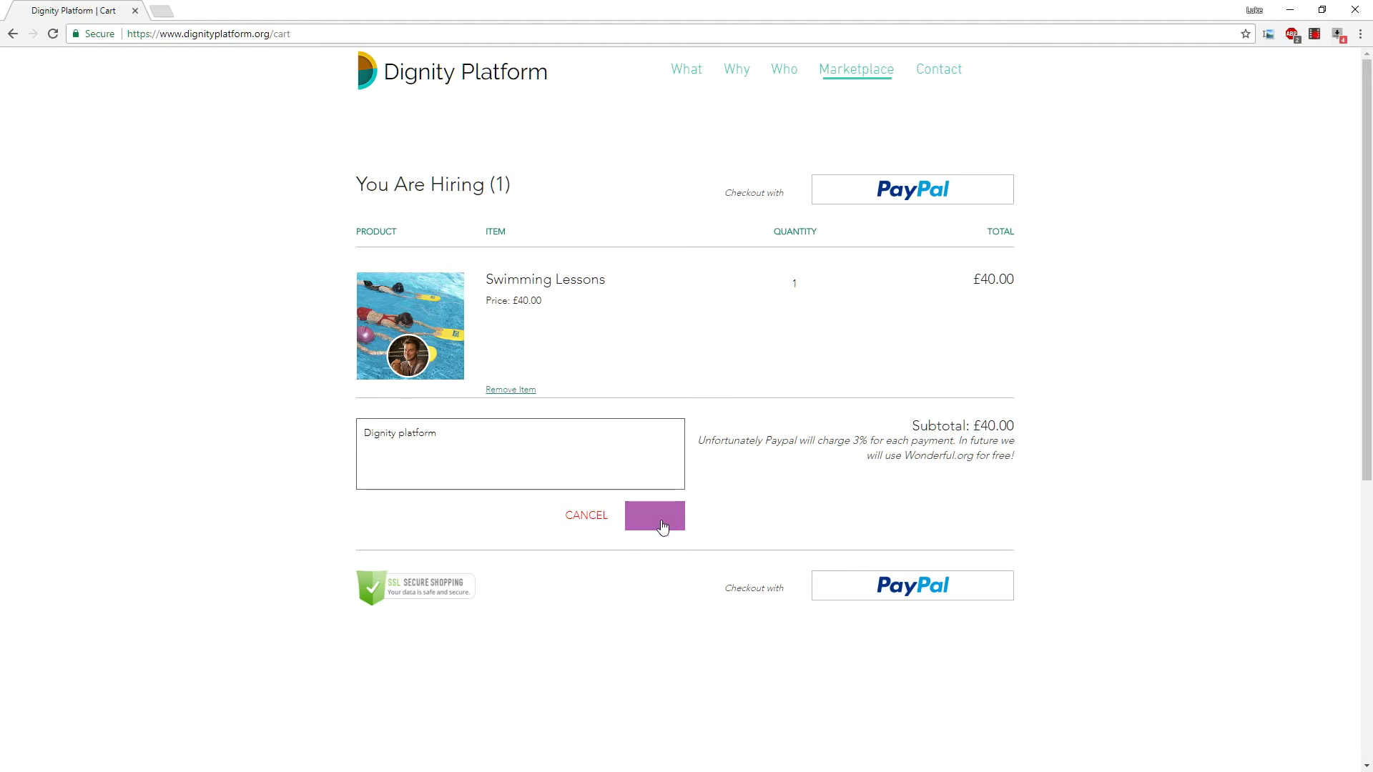
left_click(52, 33)
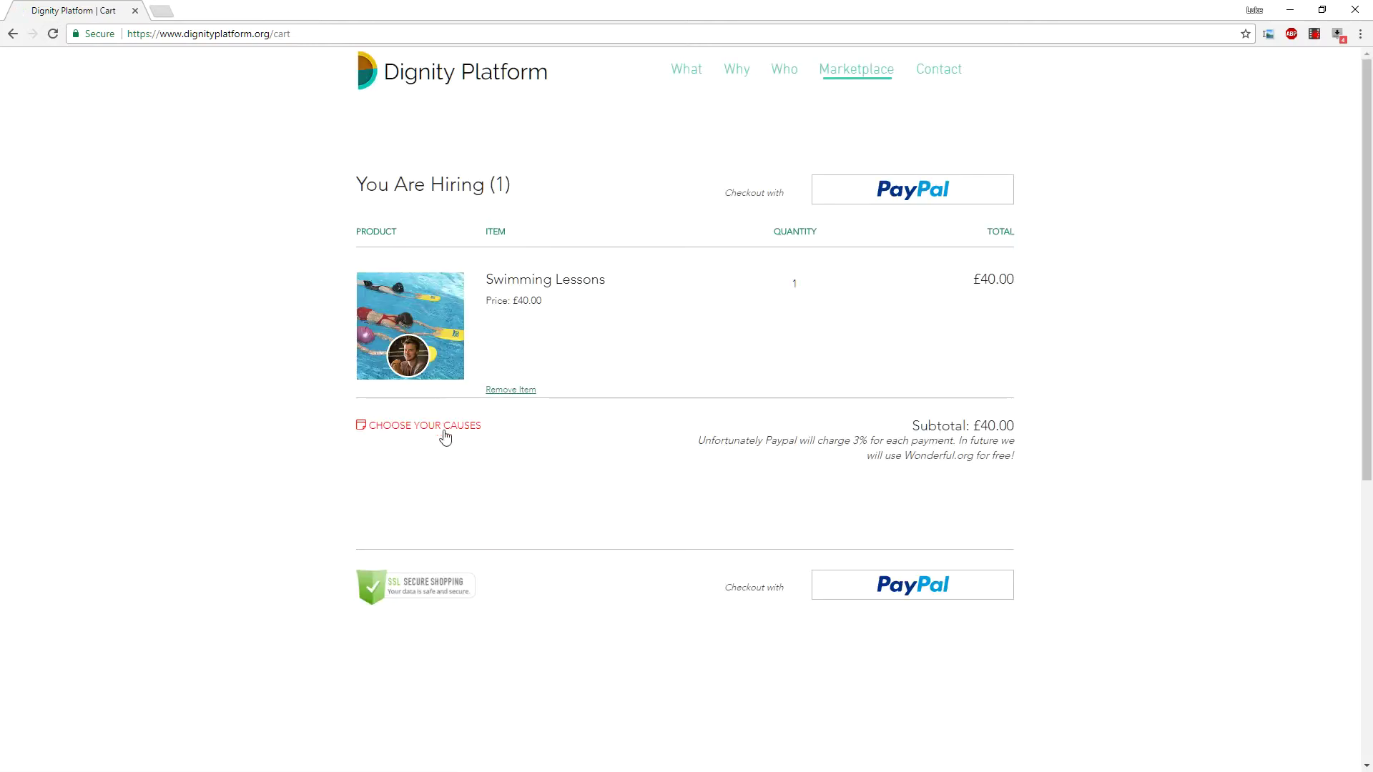
Save 'Dignity platform' as the chosen cause and proceed to the PayPal secure checkout.
left_click(452, 429)
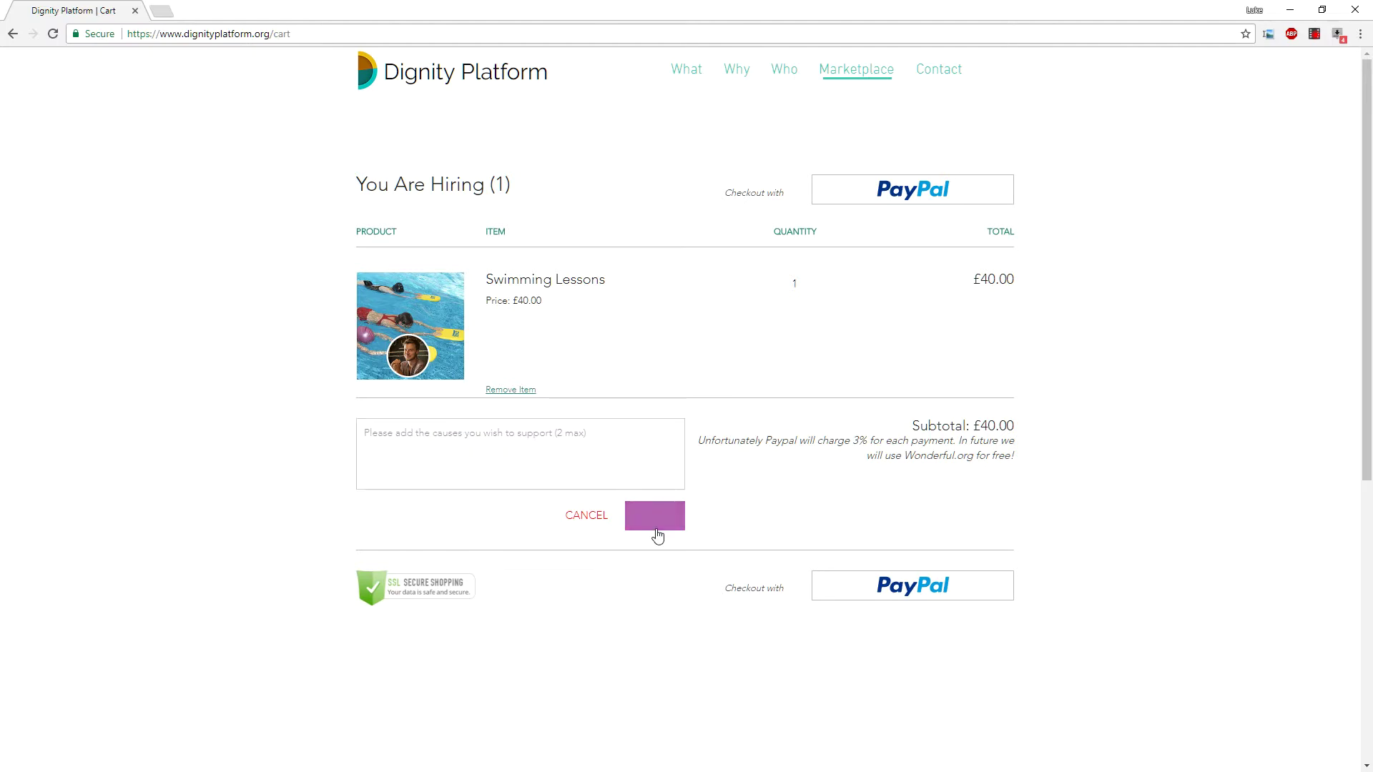
left_click(528, 442)
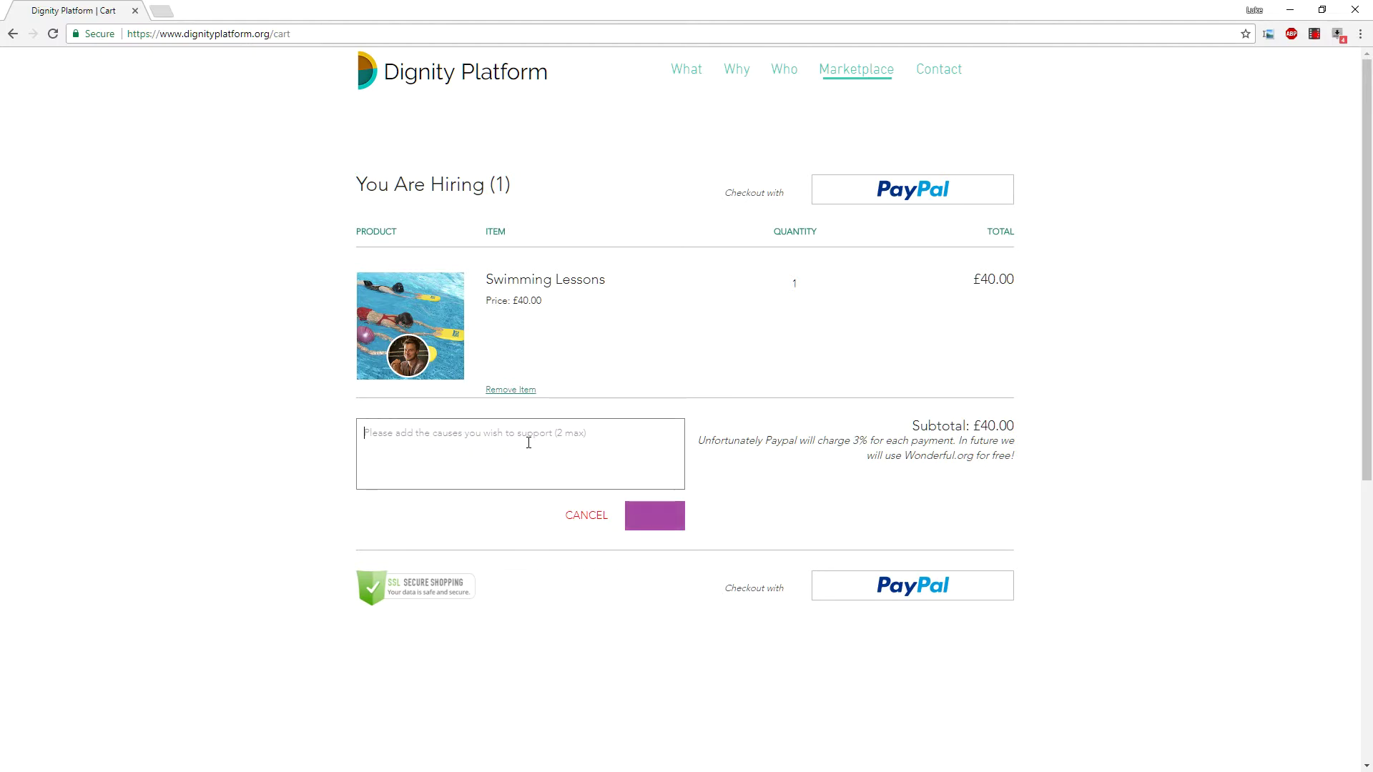
type("Dignity p")
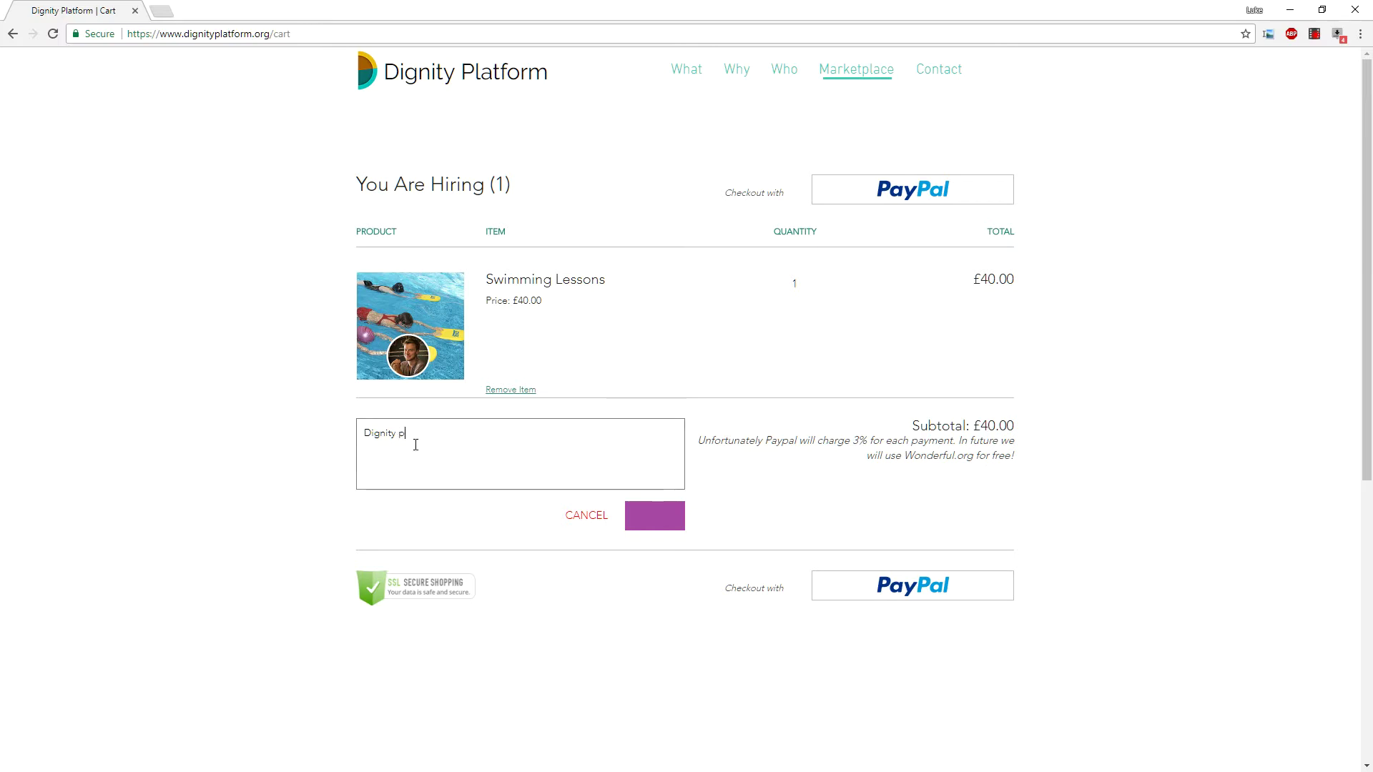
type("form")
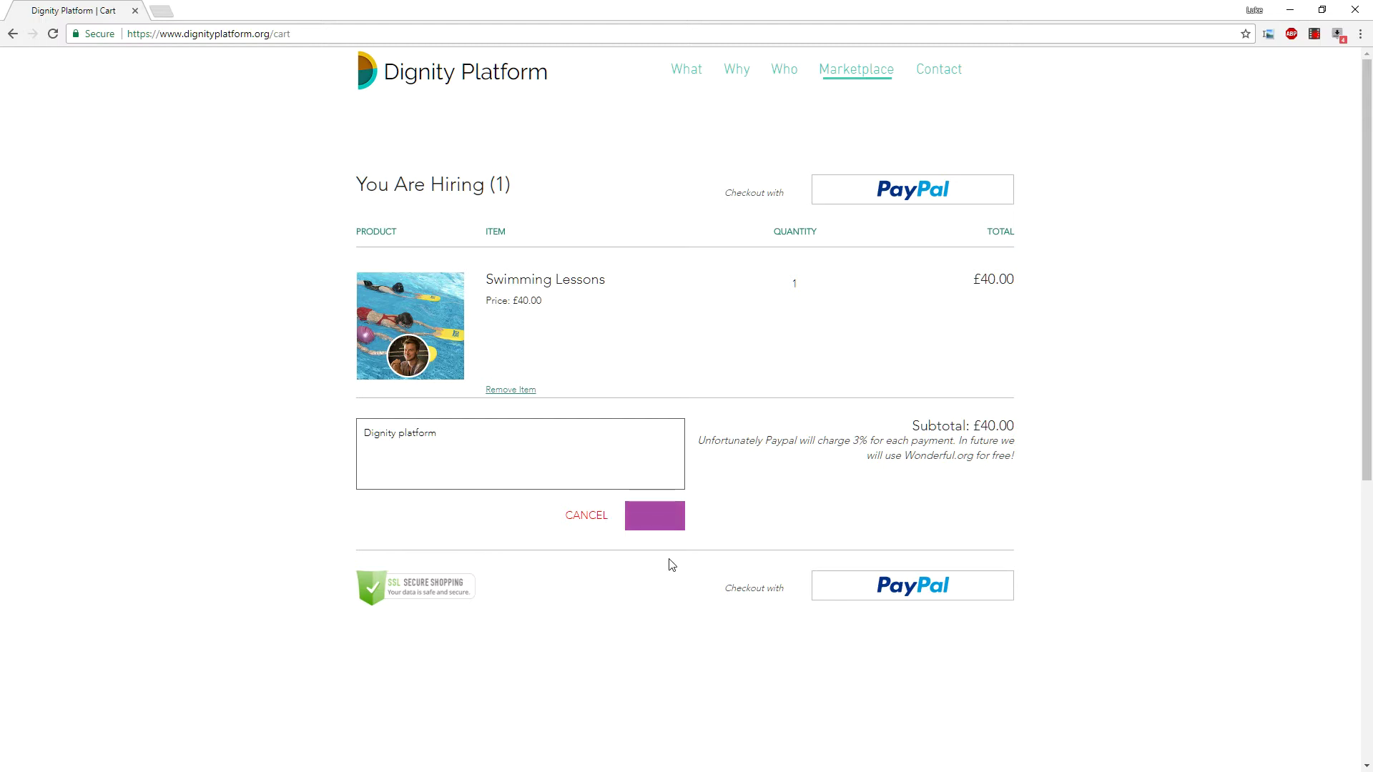
left_click(662, 520)
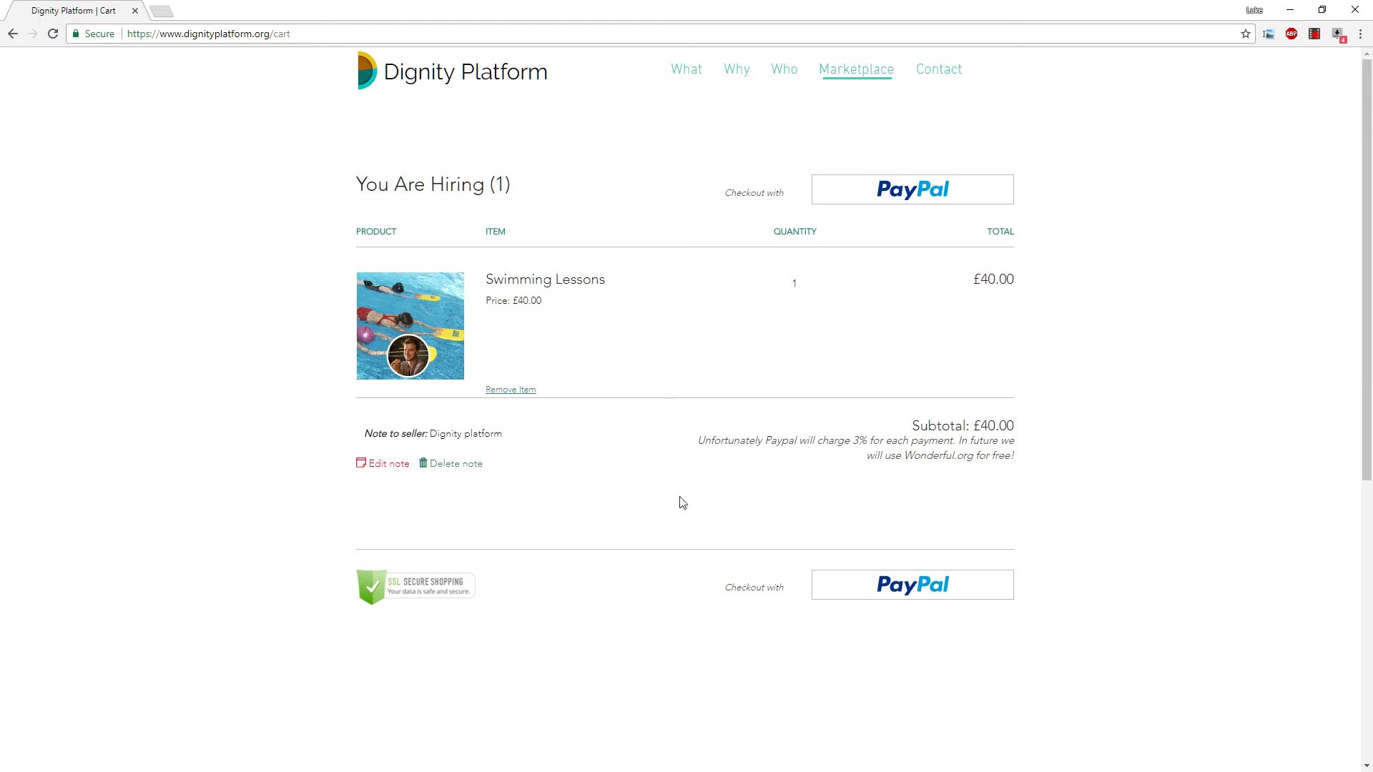
left_click(926, 590)
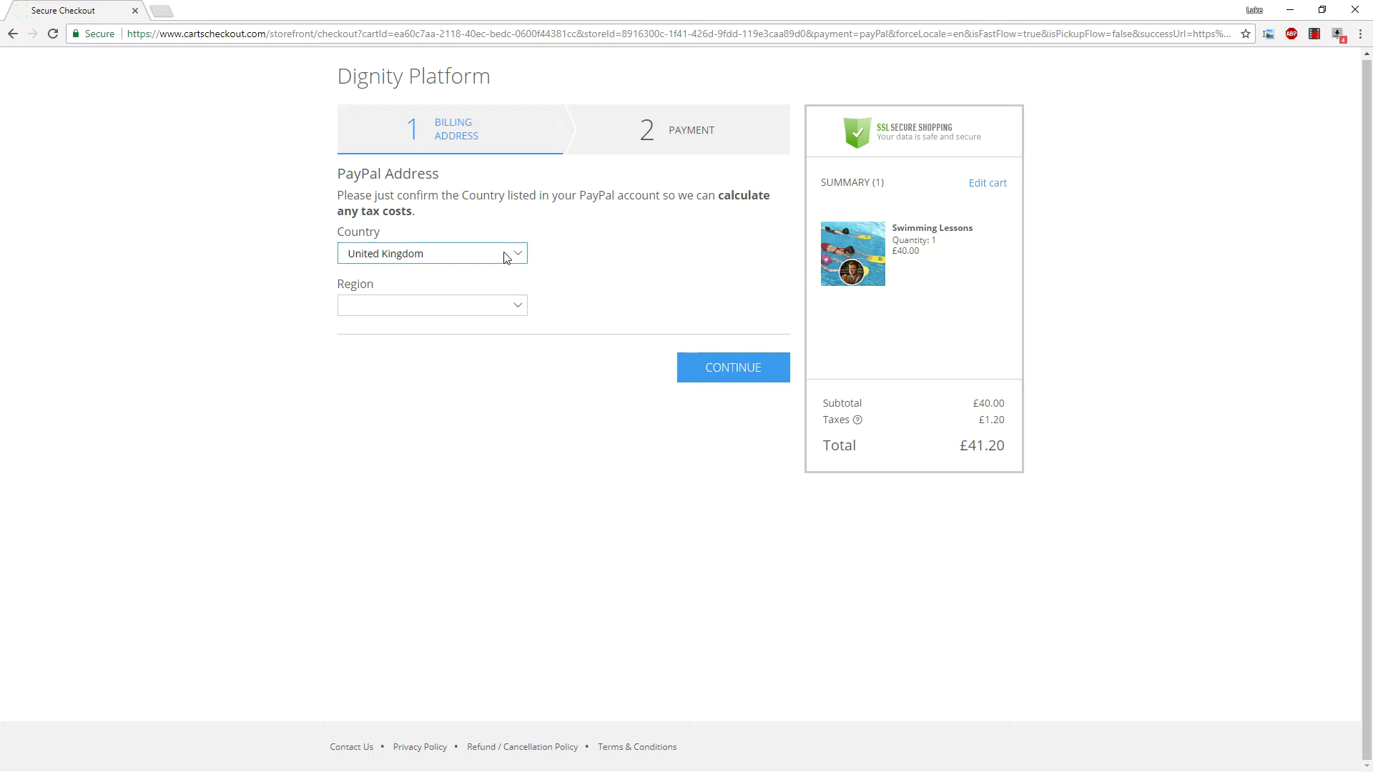
Select England as the billing region and review the £1.20 tax and order total.
left_click(442, 305)
left_click(438, 332)
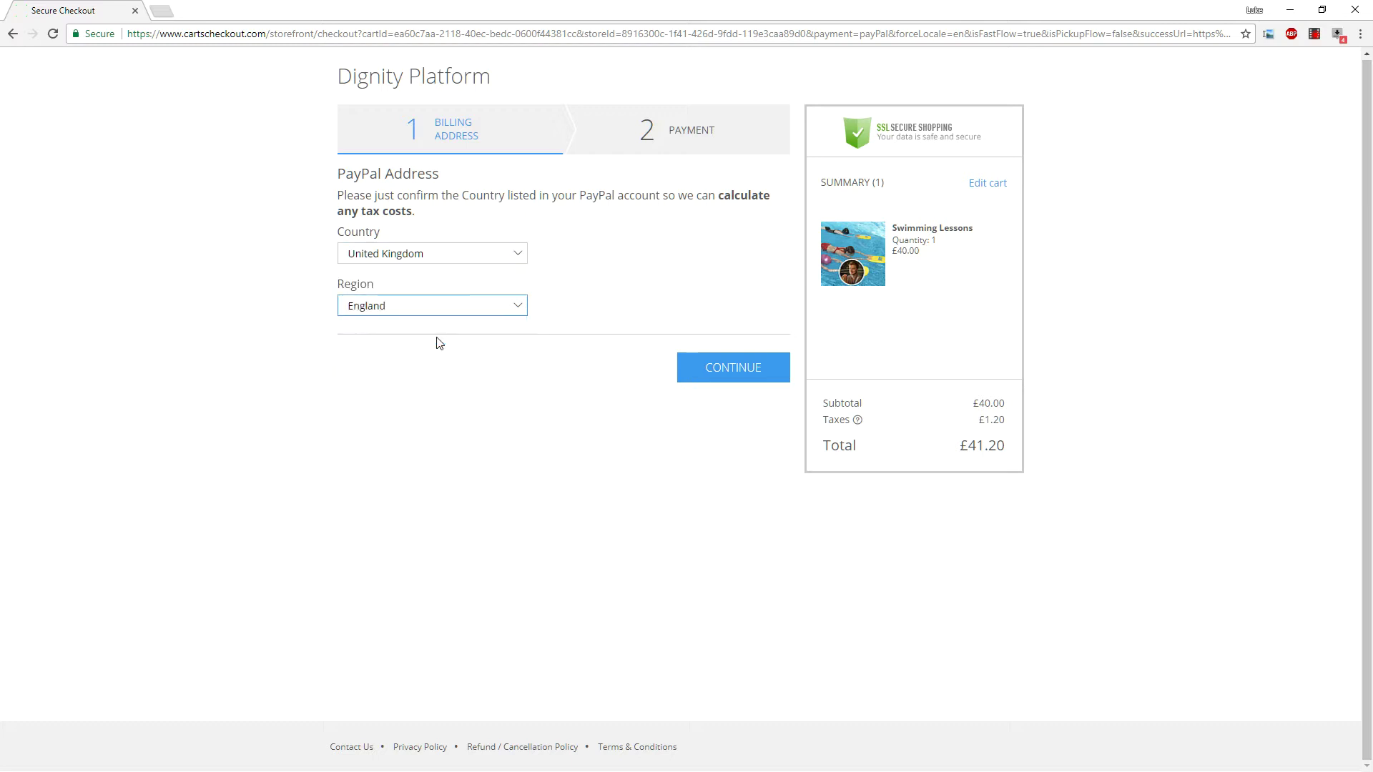
left_click(765, 370)
left_click_drag(978, 420, 1005, 425)
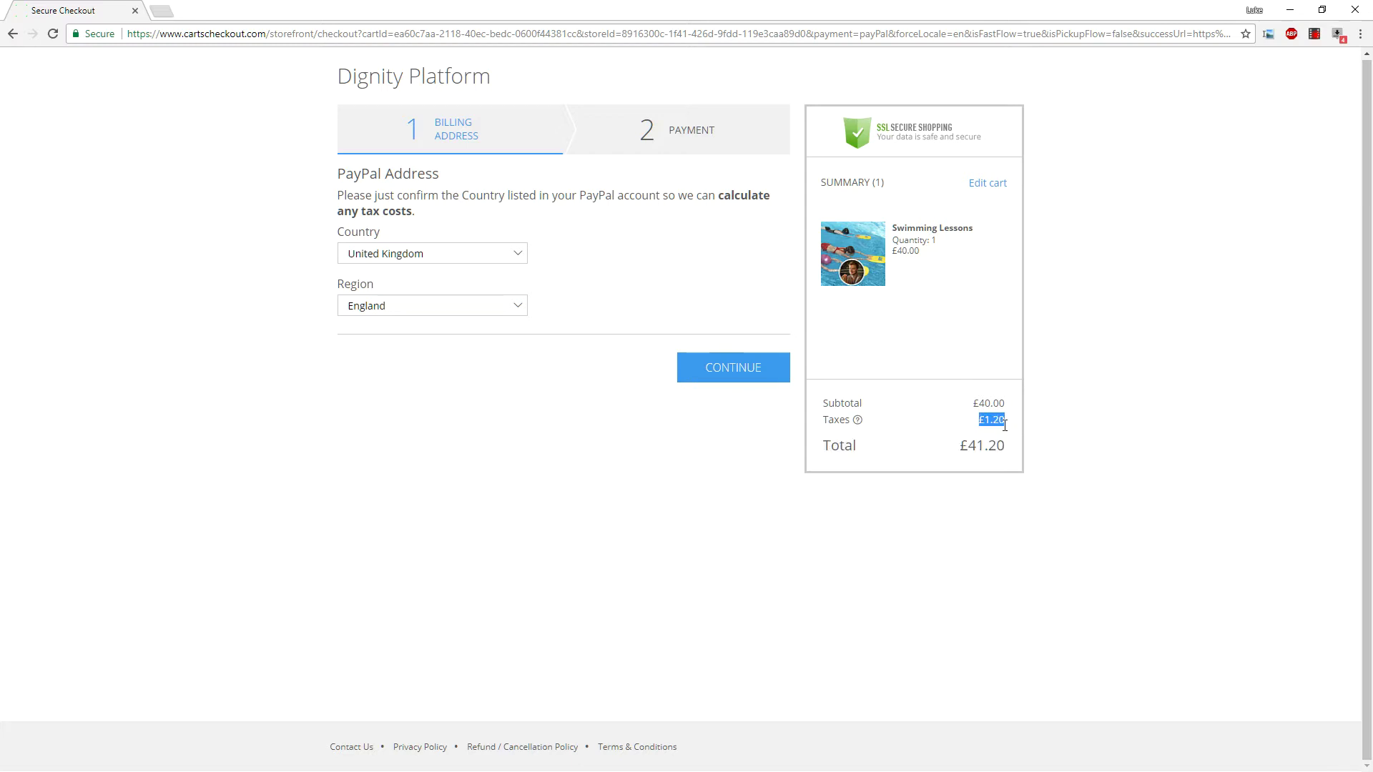
left_click(1002, 421)
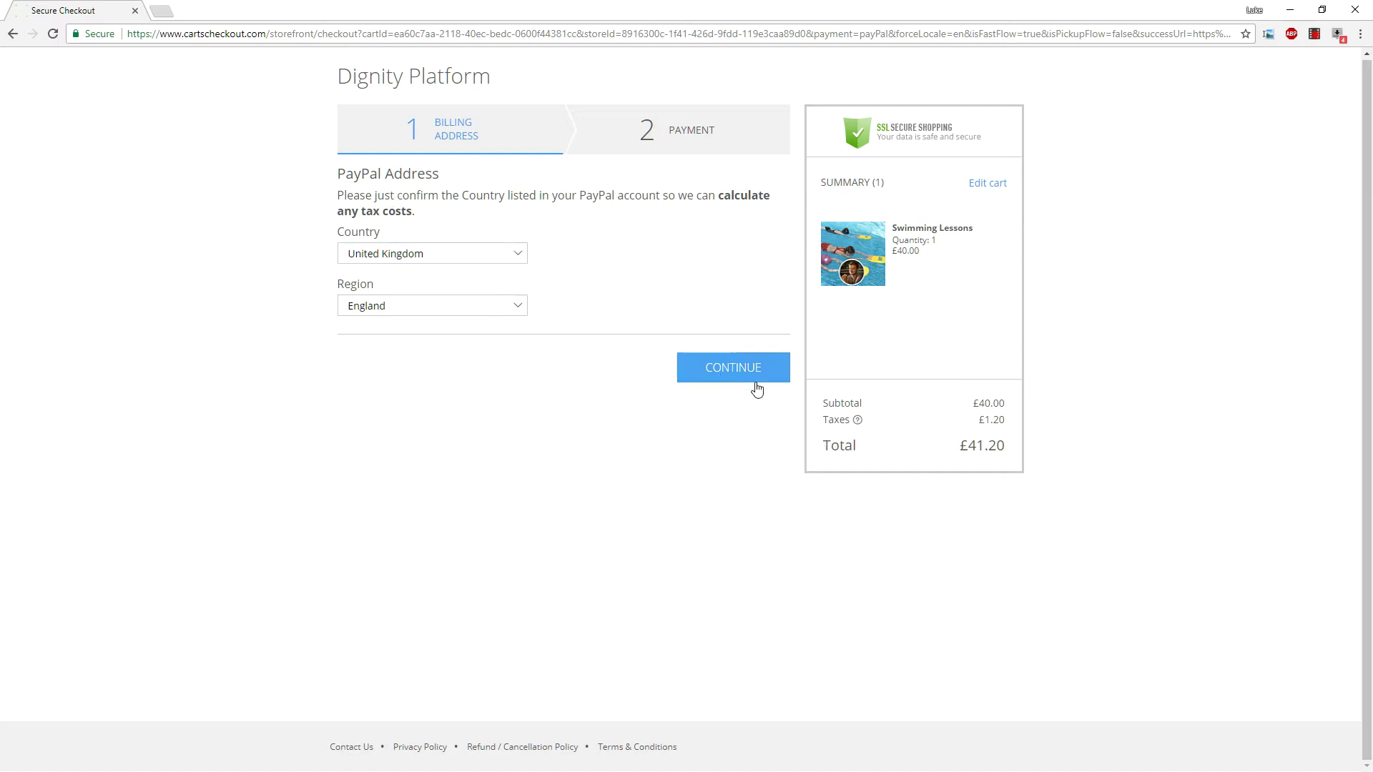
left_click_drag(839, 446, 985, 469)
left_click(1009, 455)
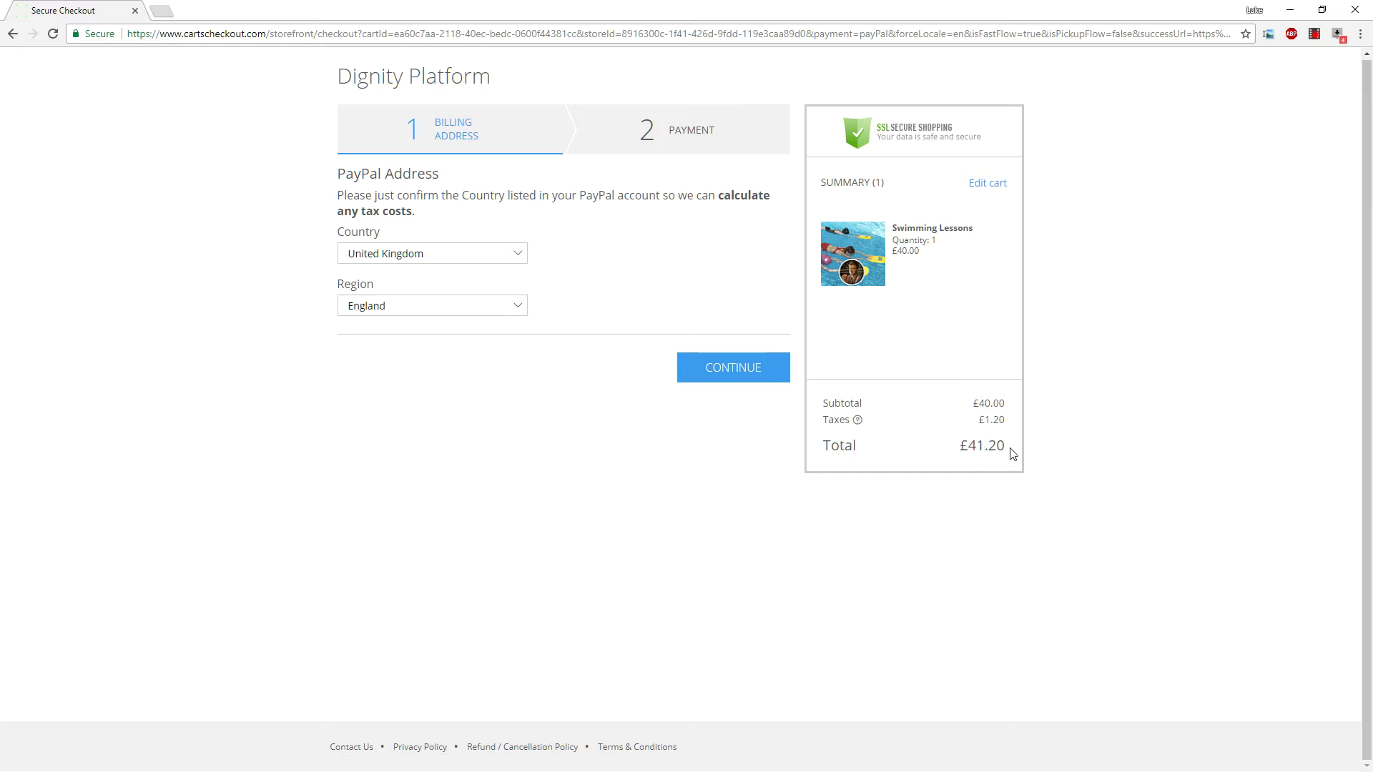
Check the £40.00 item total on the cart page, then return to checkout.
key("alt+Left")
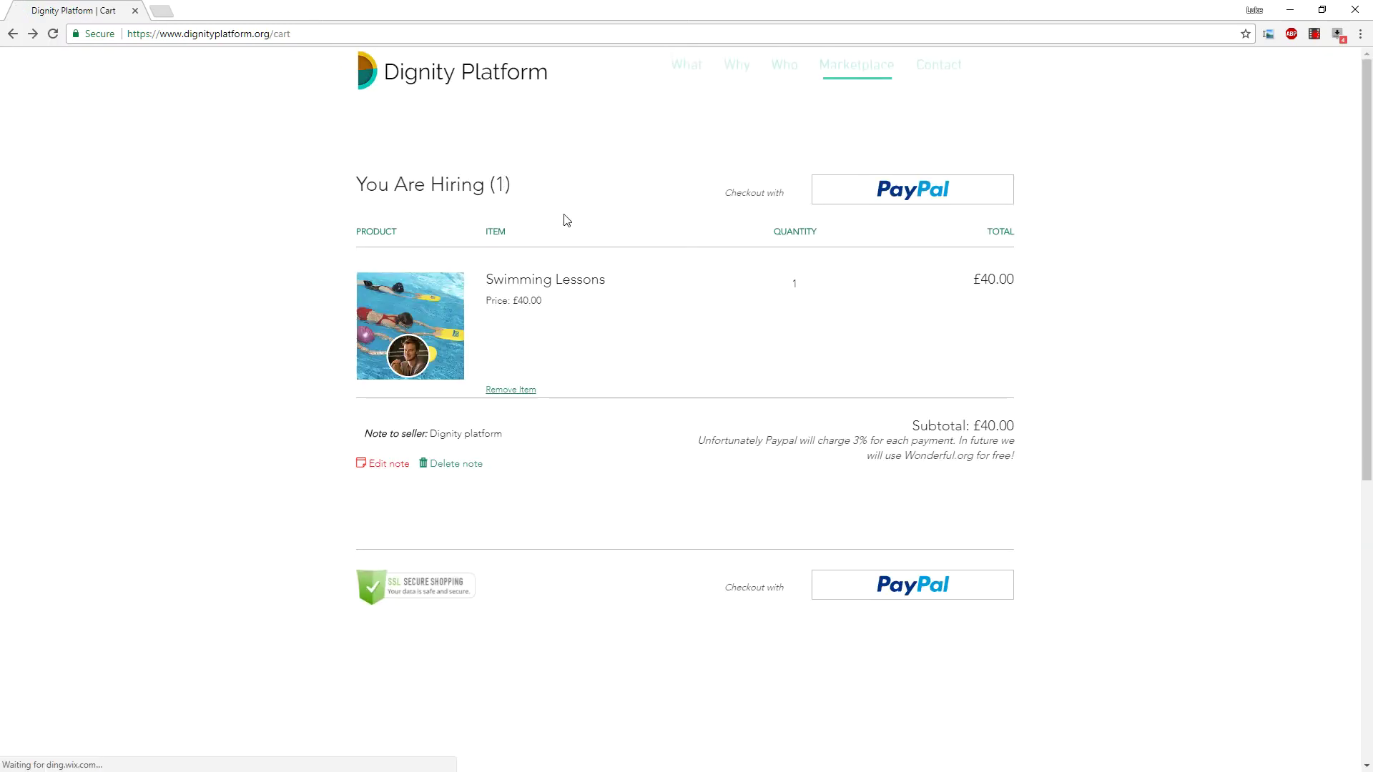
left_click_drag(959, 236, 1044, 233)
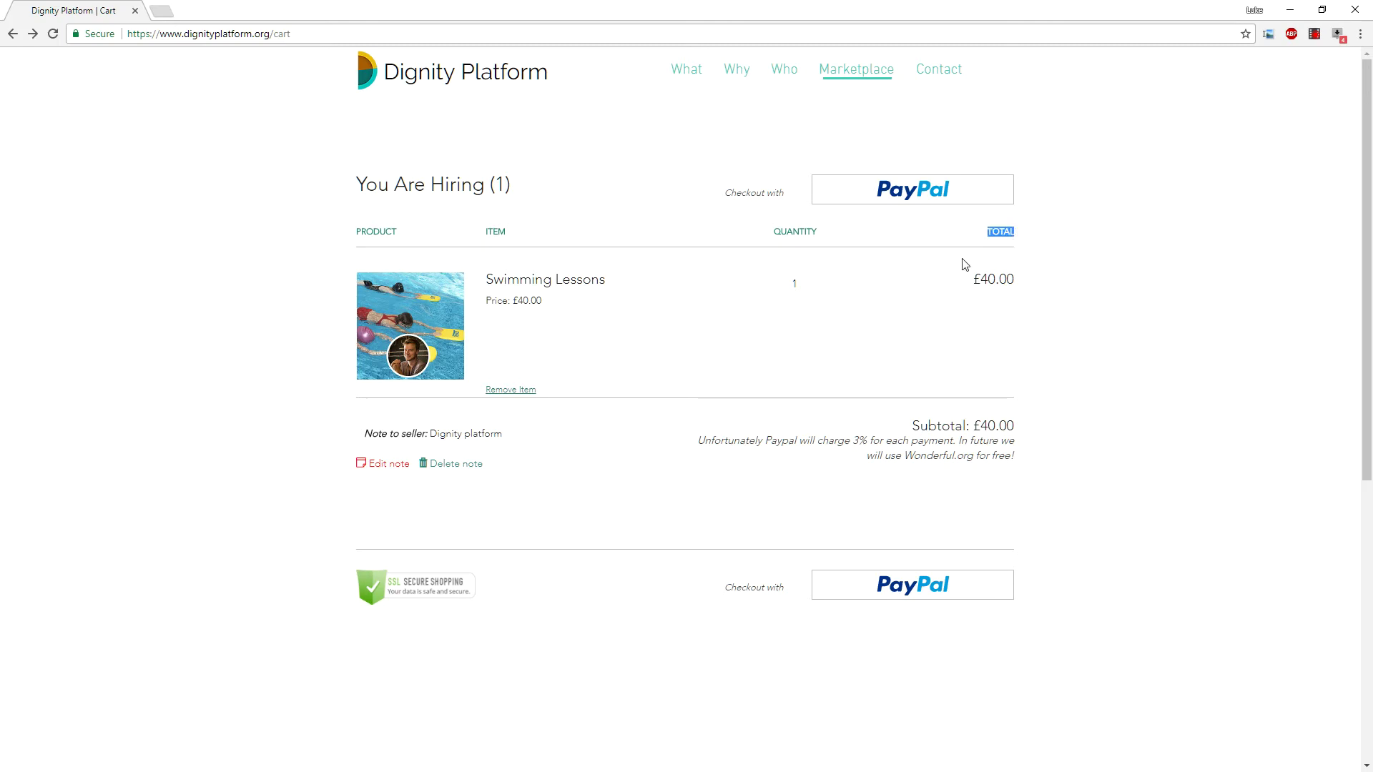
left_click_drag(988, 281, 1018, 284)
left_click(962, 295)
key("alt+Right")
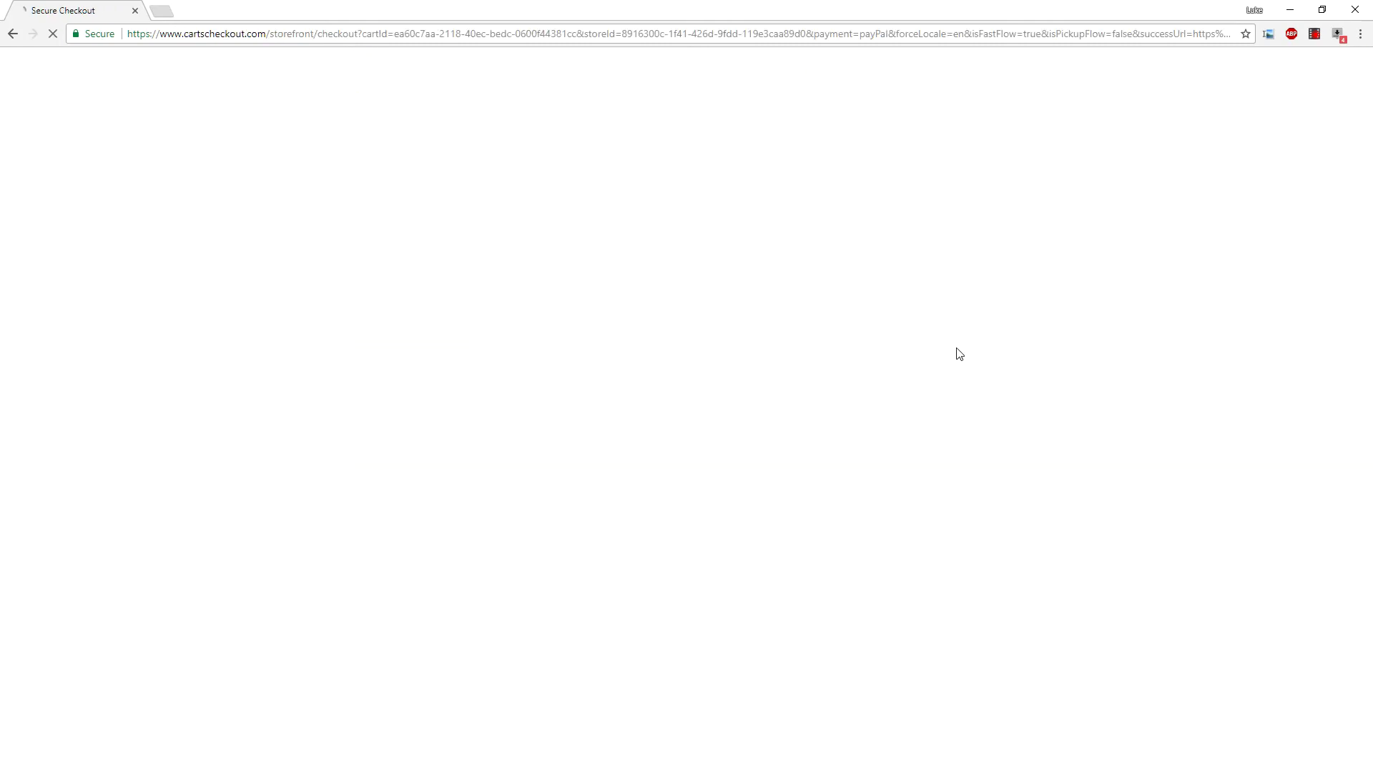
Reselect England, continue to the payment step, and proceed to PayPal.
left_click(496, 305)
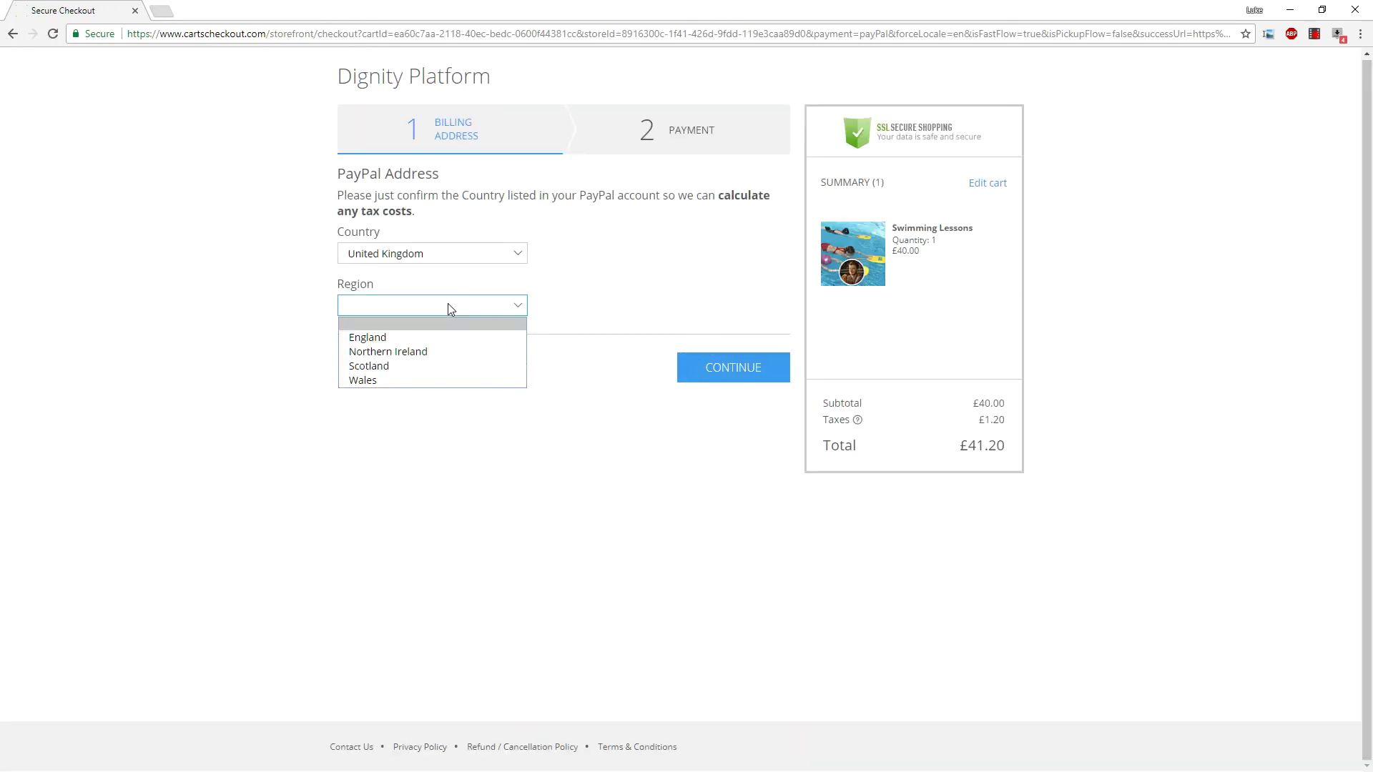
left_click(511, 332)
left_click(738, 363)
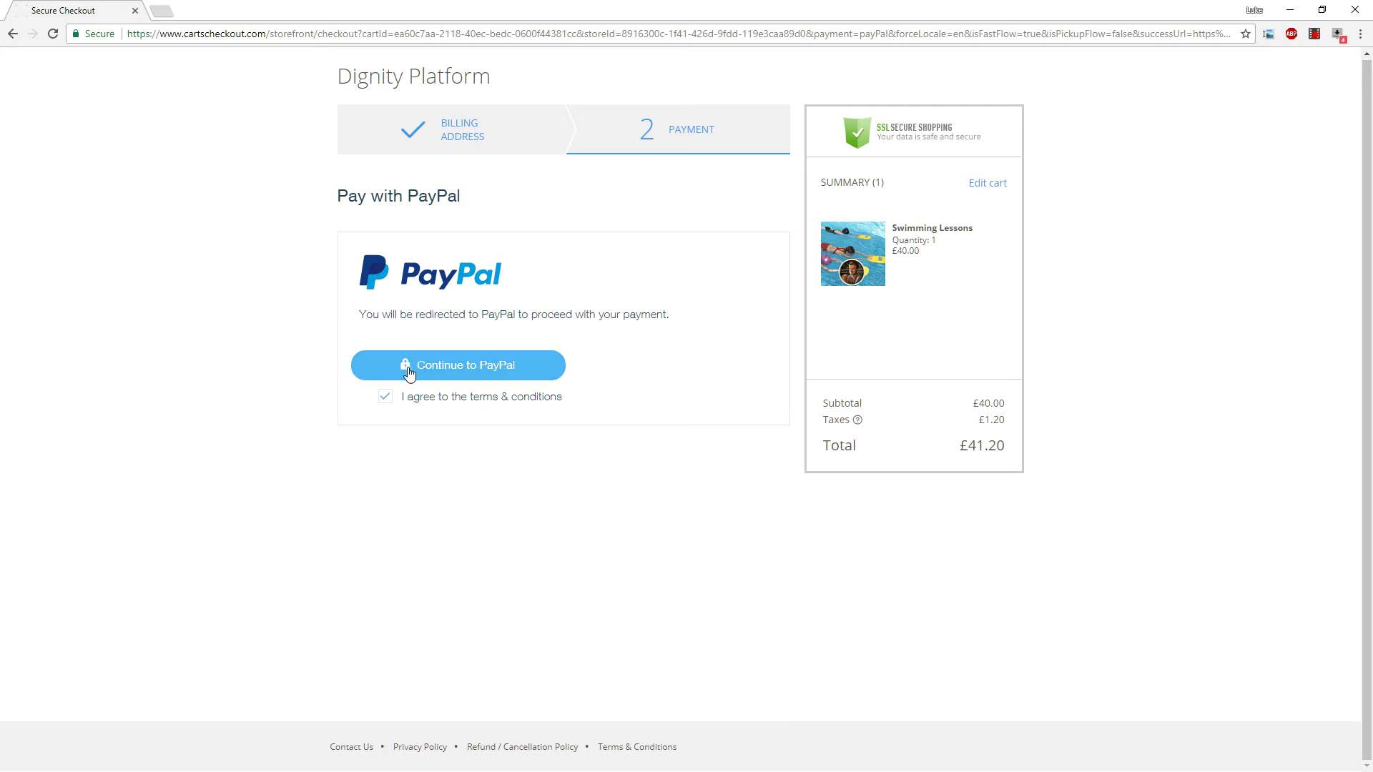
left_click(490, 373)
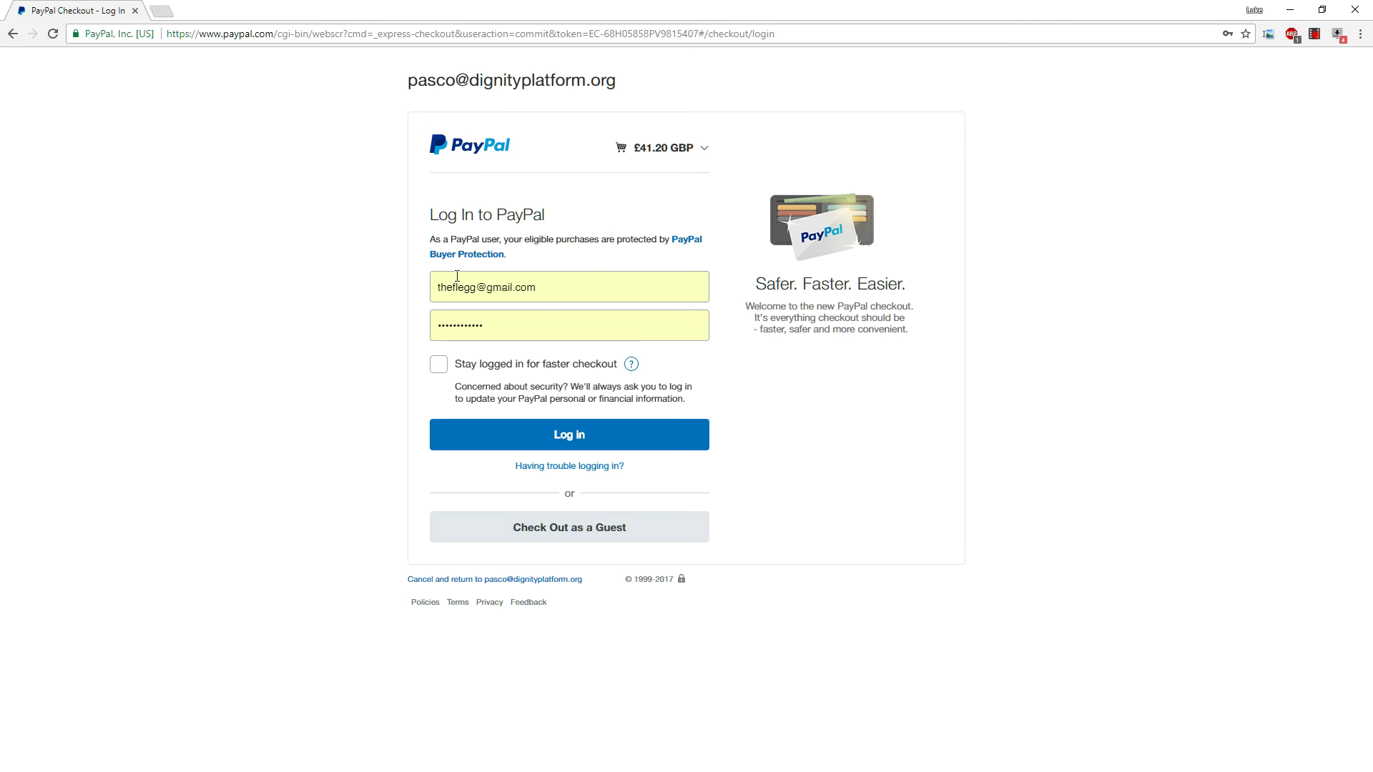
Enable Stay logged in for faster checkout and submit the PayPal login for £41.20.
left_click(442, 372)
left_click(626, 441)
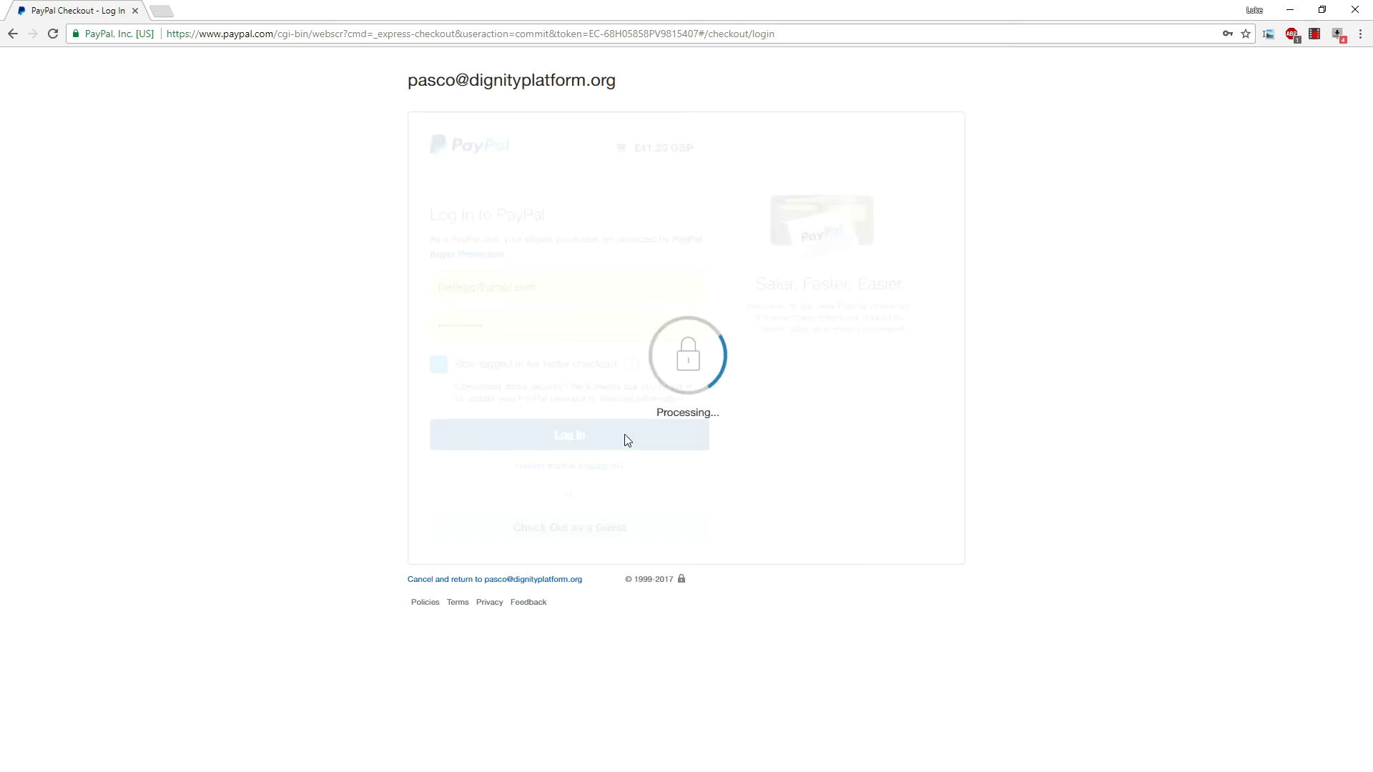